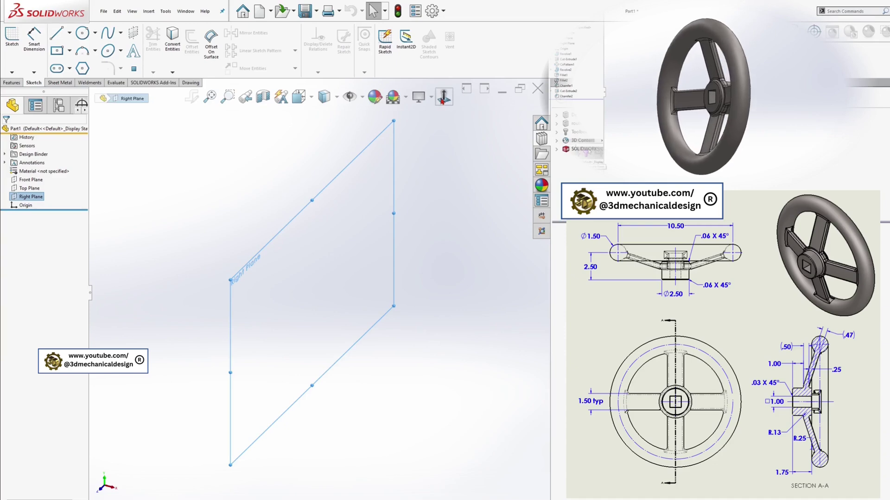
Step: On the Right Plane, draw a horizontal construction line, the hub's vertical edge, a short step and the slanted spoke line
click(444, 96)
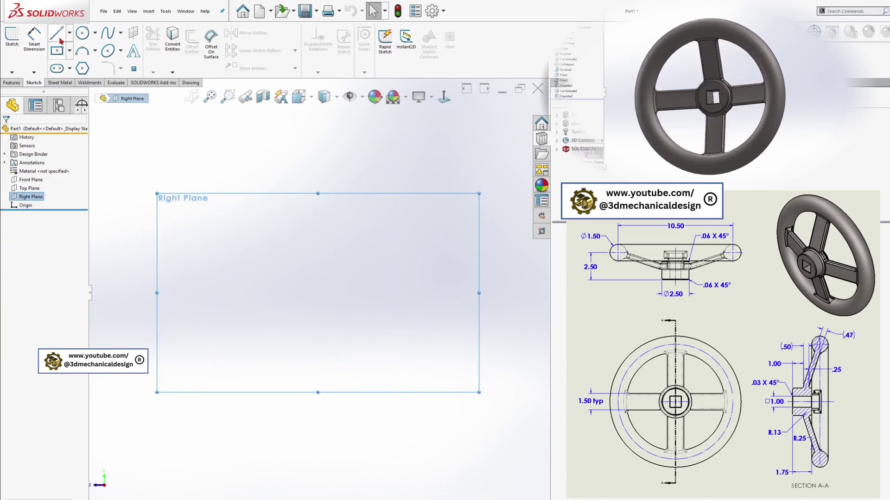
key(l)
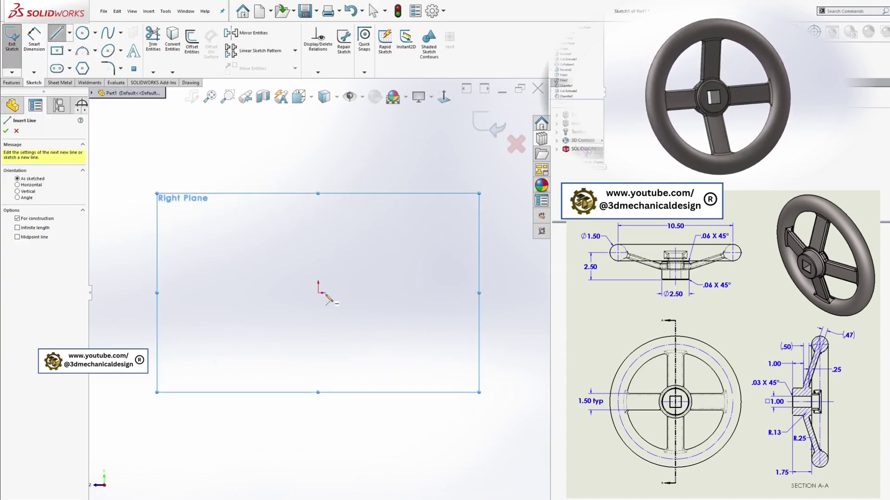
drag(318, 293, 377, 293)
click(69, 32)
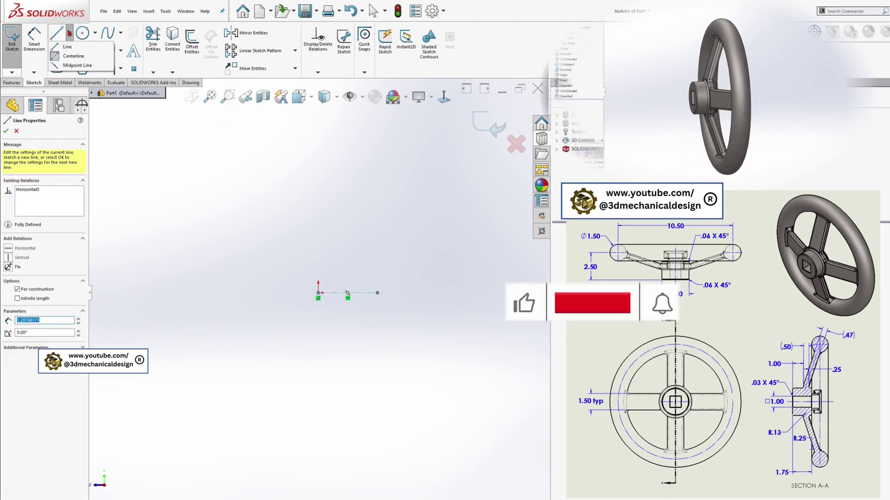
click(67, 46)
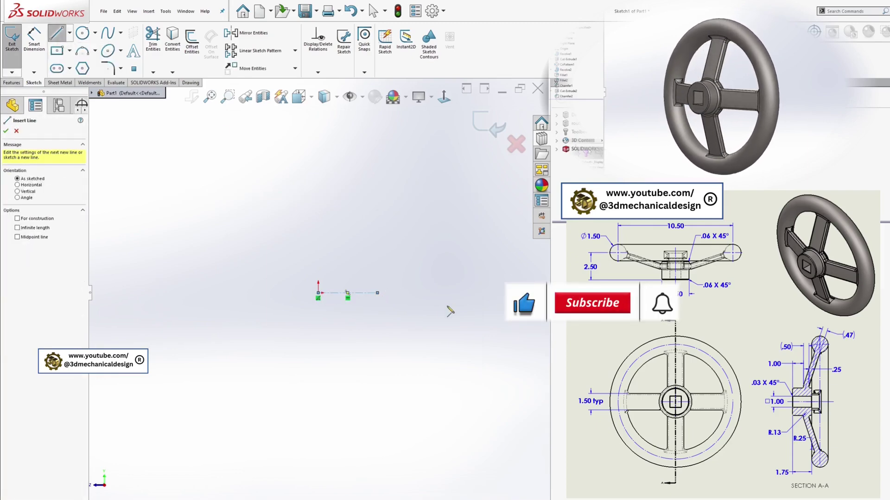
click(377, 293)
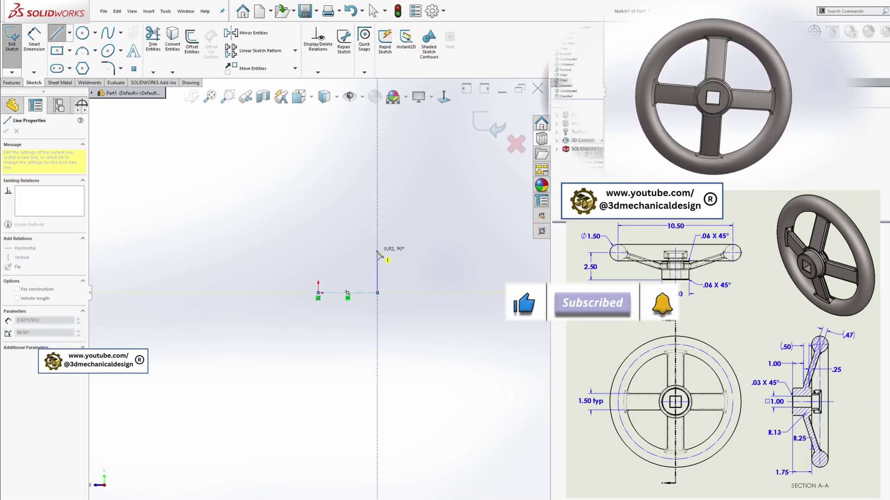
click(377, 254)
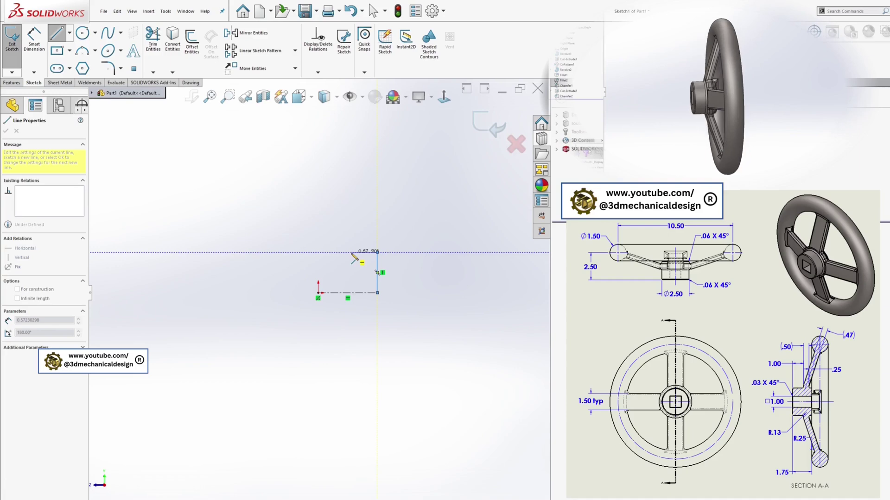
click(351, 252)
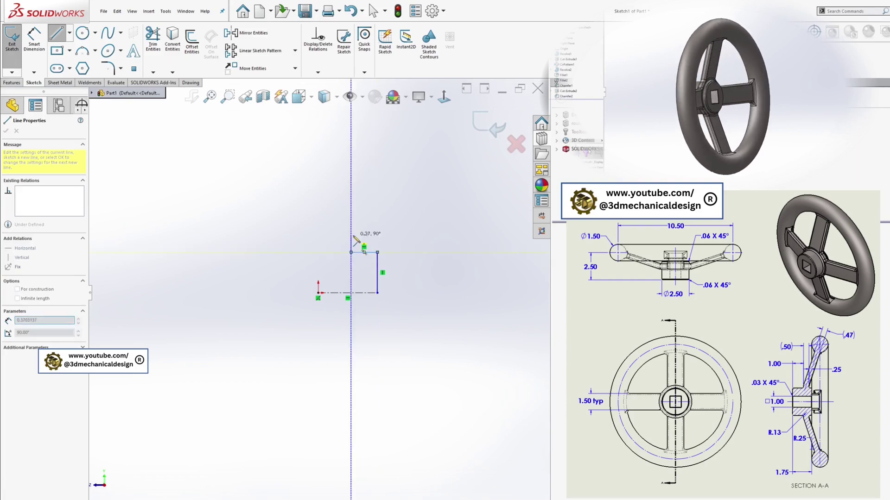
double_click(300, 147)
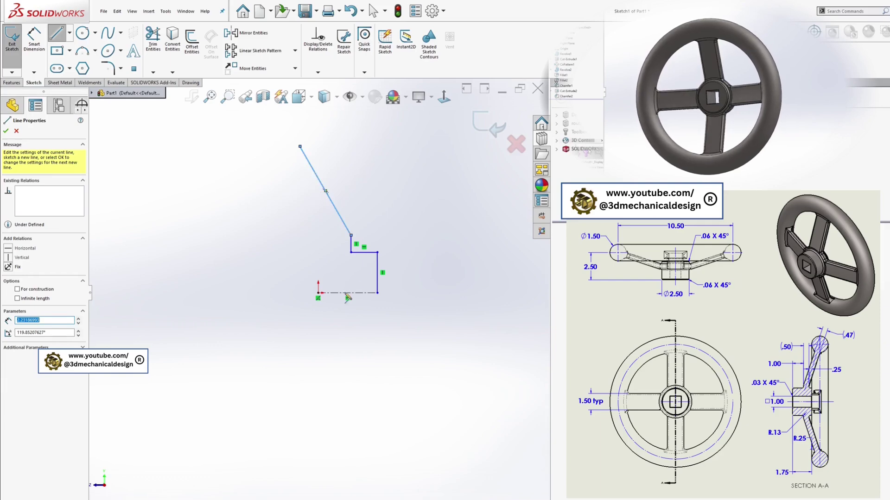
Step: Draw a vertical line up from the origin with a short segment, plus a horizontal construction line to the step
click(318, 294)
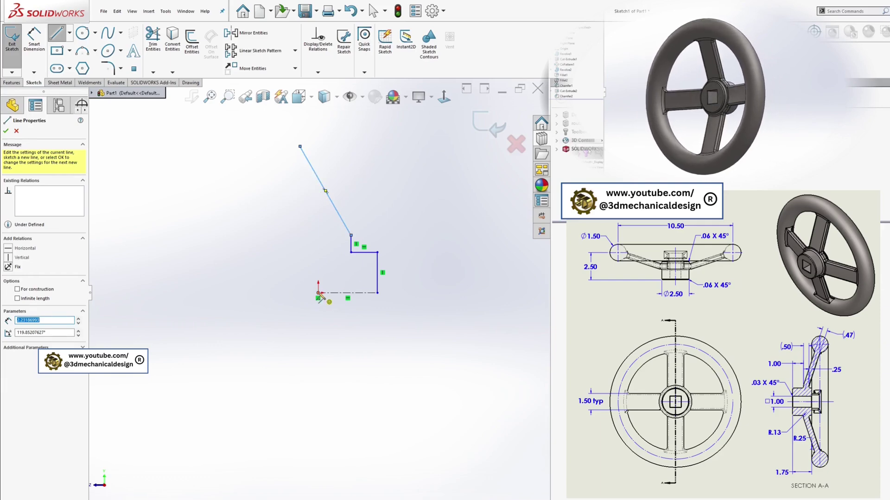
click(318, 254)
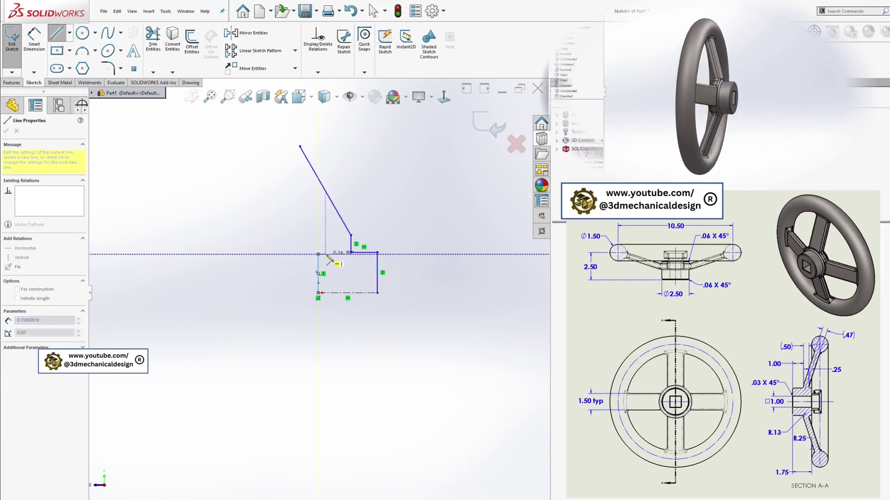
click(330, 254)
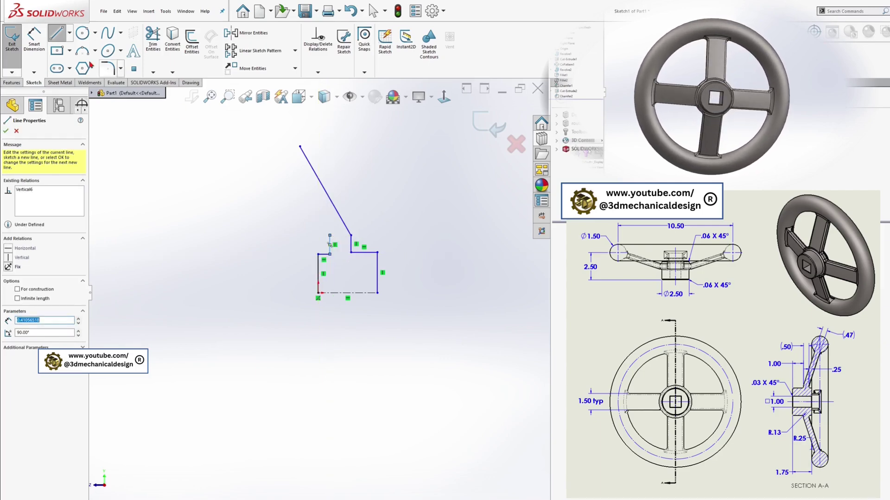
click(70, 34)
click(61, 56)
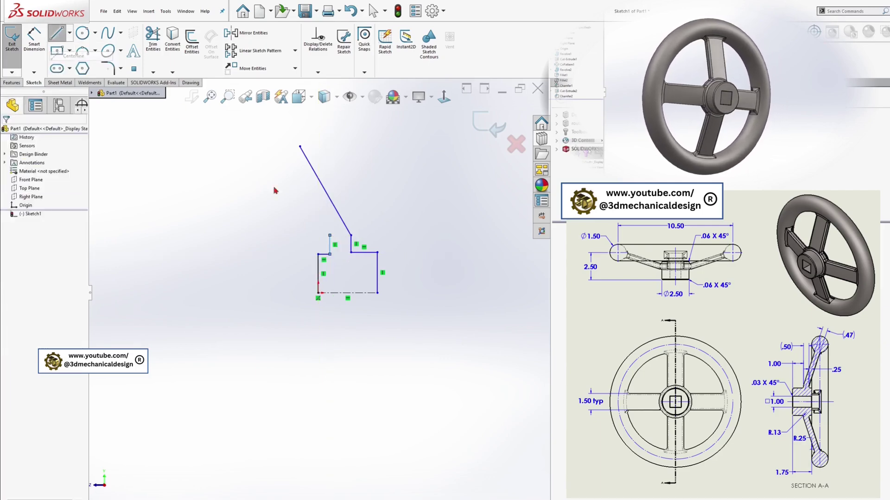
click(330, 254)
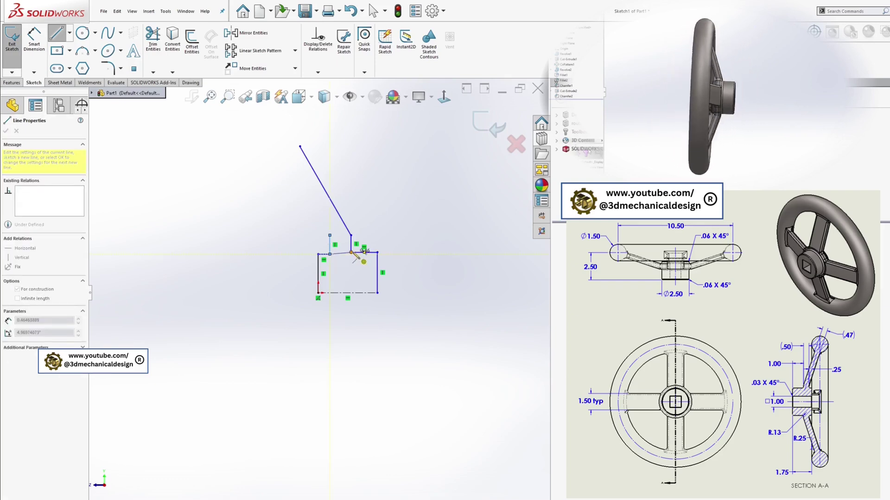
click(351, 253)
key(Escape)
click(346, 255)
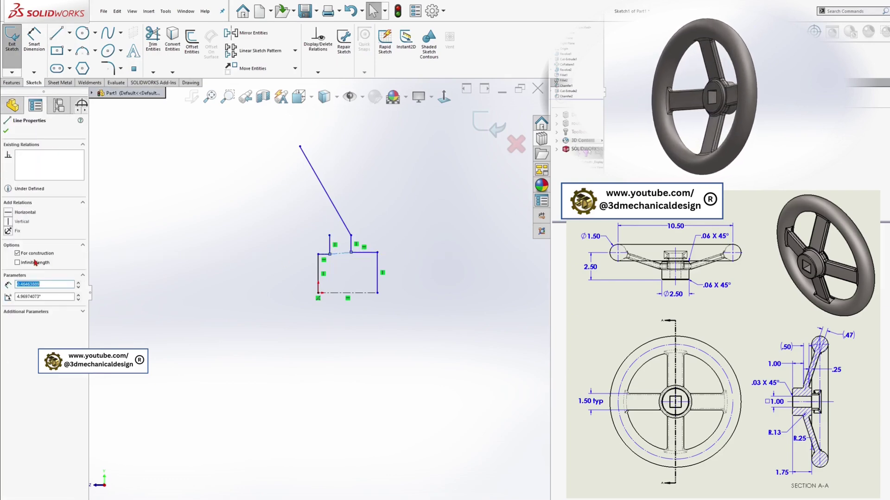
click(8, 212)
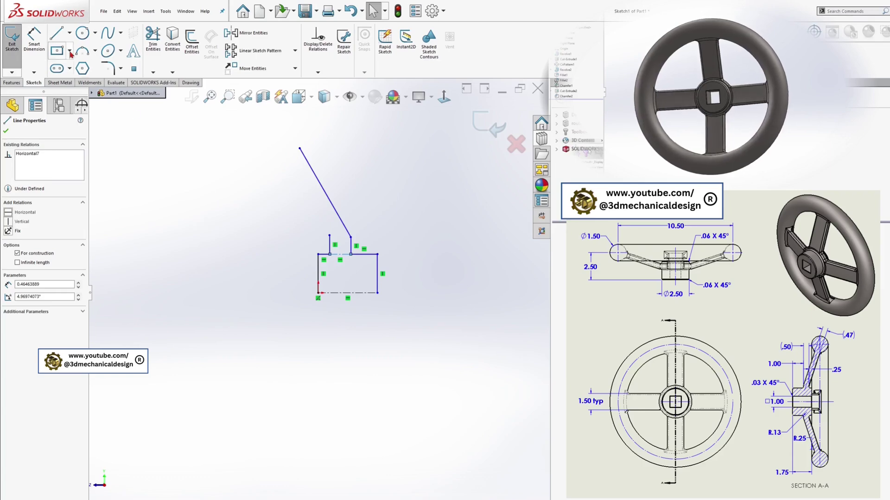
Step: Add a second short construction line at the upper endpoint and make it horizontal
click(57, 32)
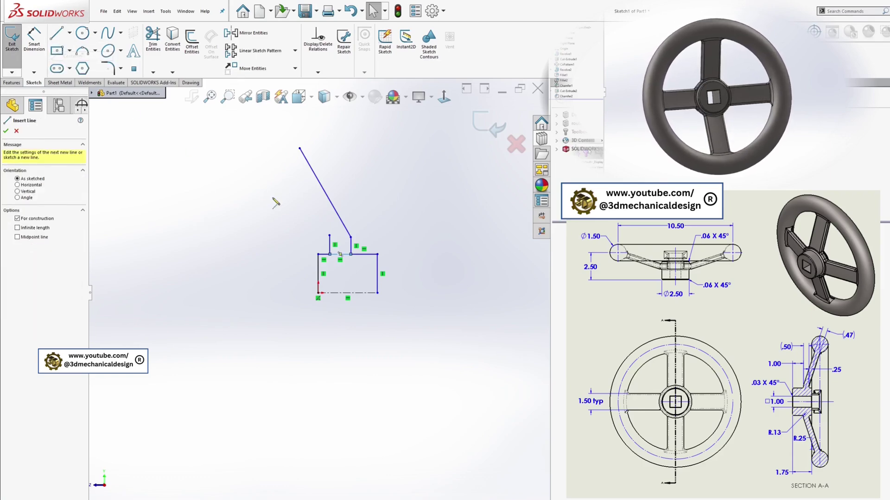
click(330, 236)
click(351, 237)
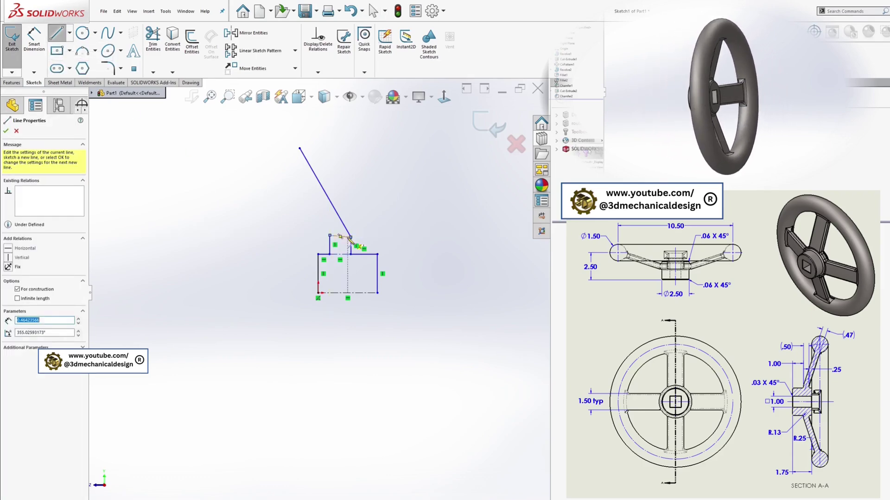
key(Escape)
click(341, 237)
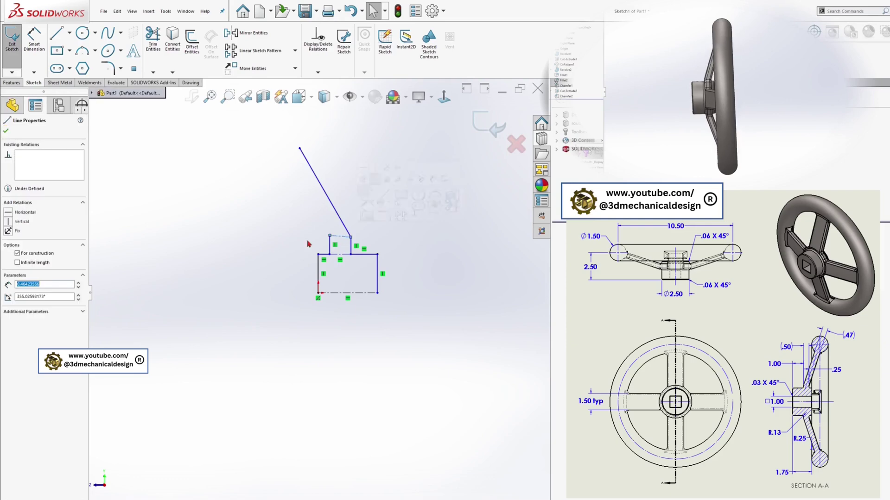
click(8, 213)
click(187, 204)
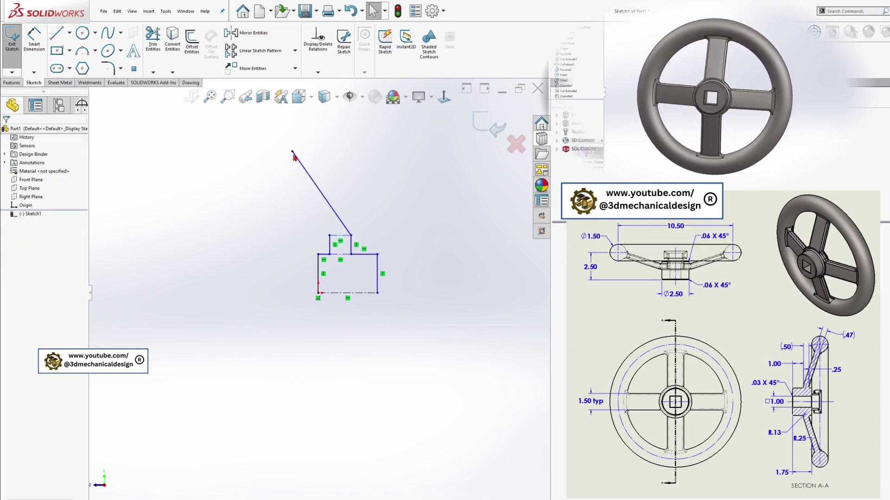
Step: Draw the rim circle at the spoke's top end and a centreline from its centre to the step corner
mouse_move(293, 153)
mouse_down()
mouse_move(302, 122)
mouse_move(303, 147)
mouse_up()
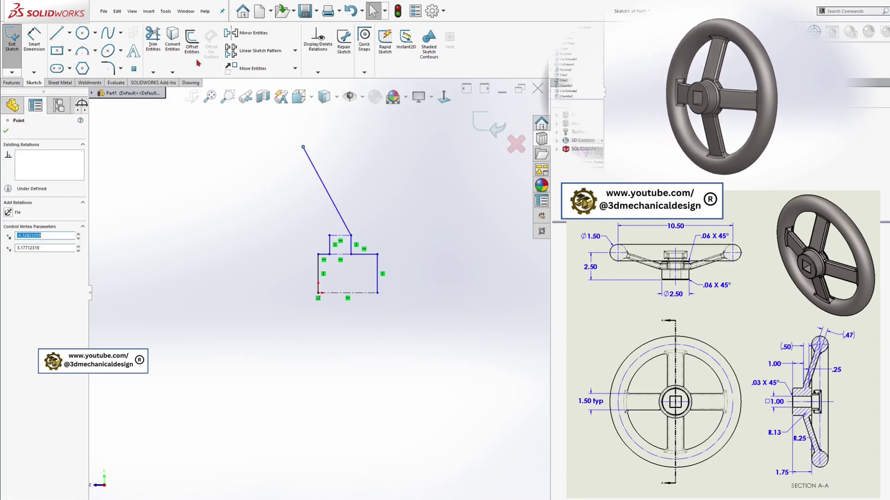
click(82, 36)
click(286, 131)
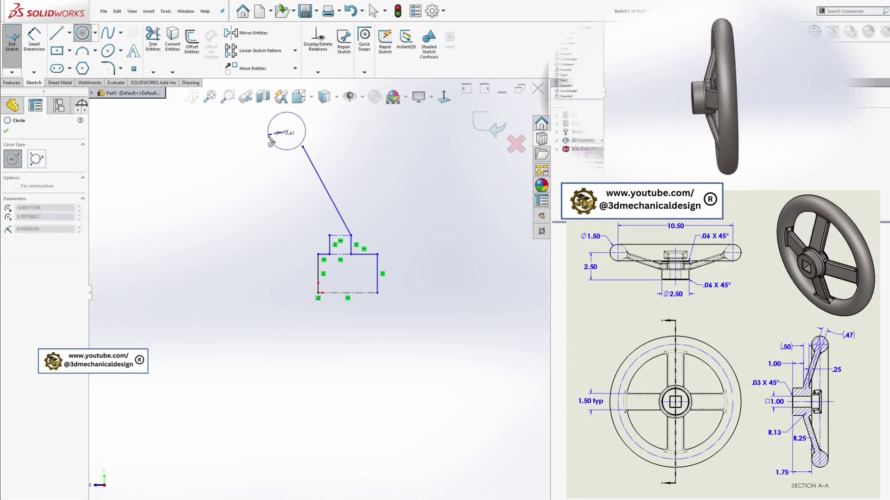
click(269, 143)
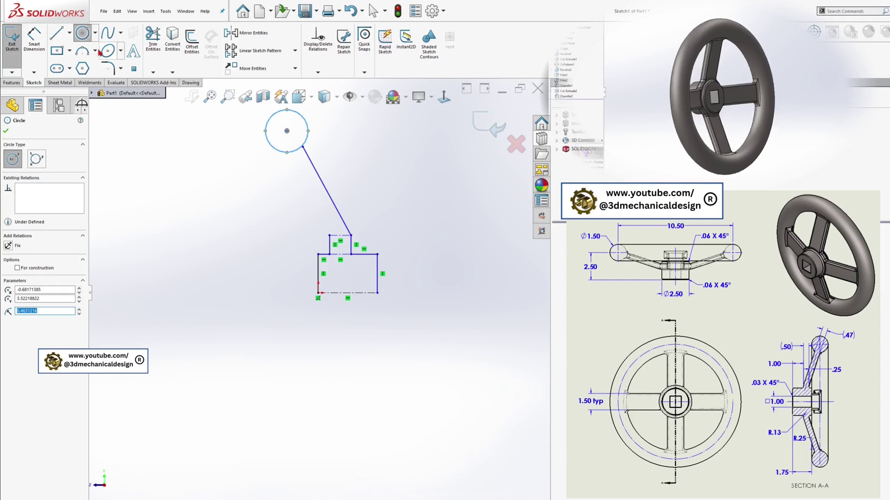
click(69, 33)
click(65, 56)
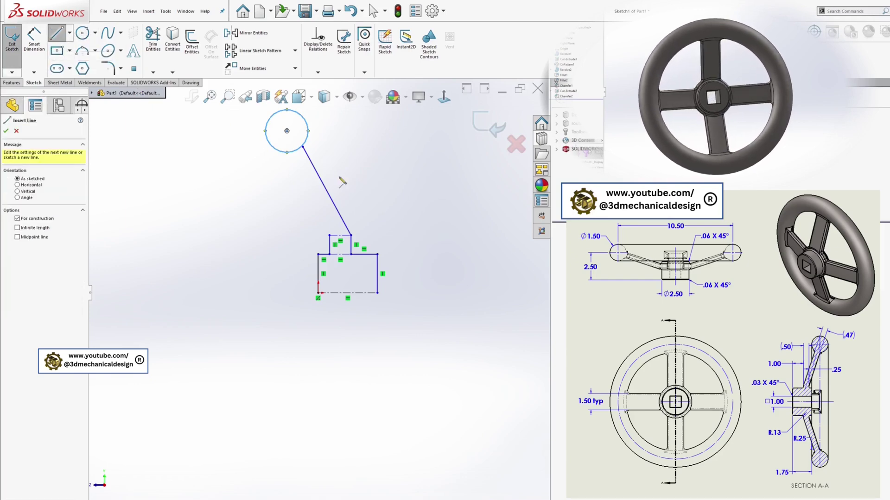
click(287, 131)
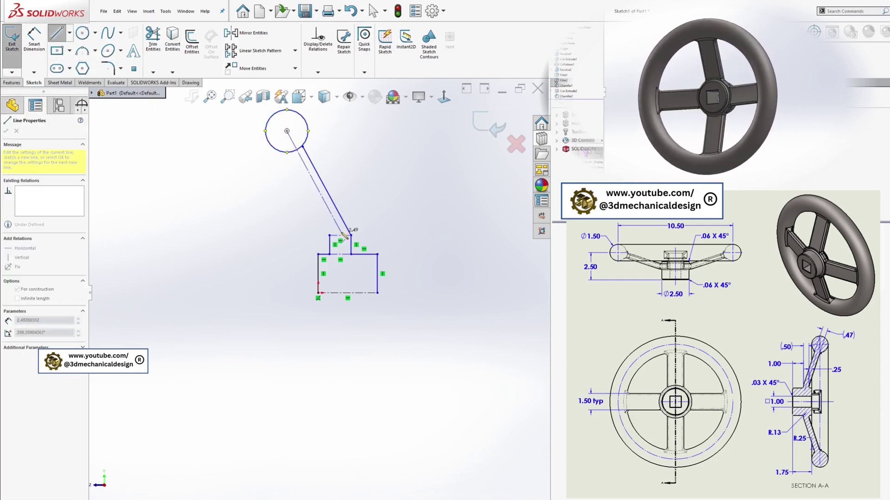
click(344, 235)
key(Escape)
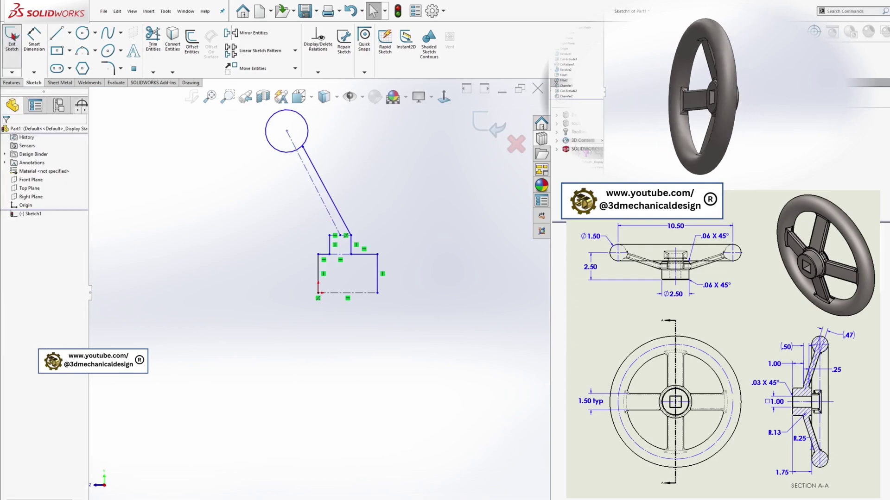
Step: Draw the second spoke edge from the step corner to the circle and make the spoke lines parallel
click(56, 33)
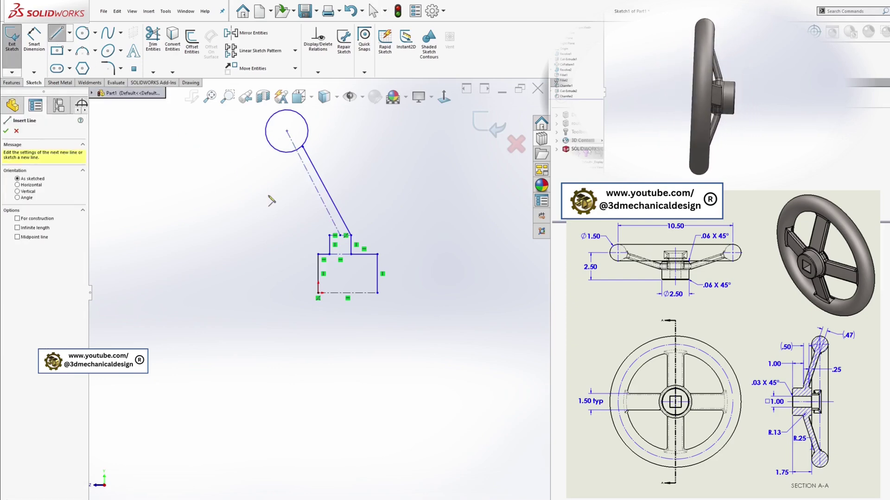
click(330, 235)
click(288, 154)
key(Escape)
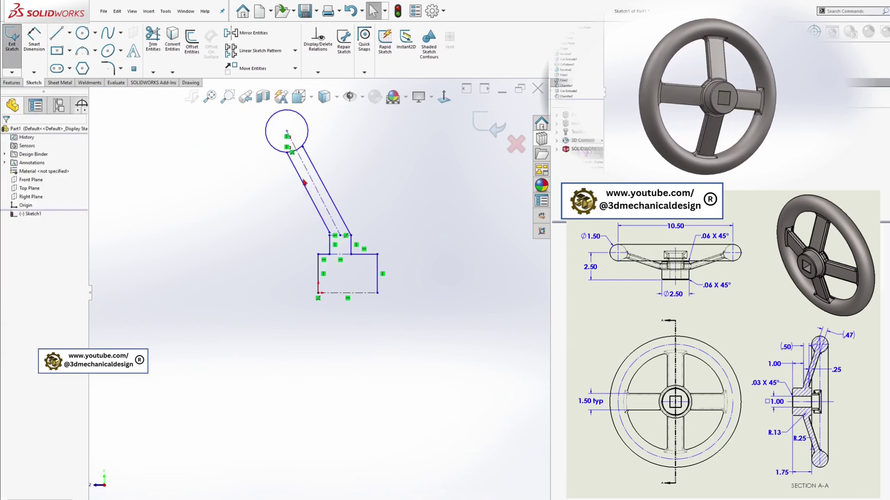
click(305, 184)
ctrl+click(318, 185)
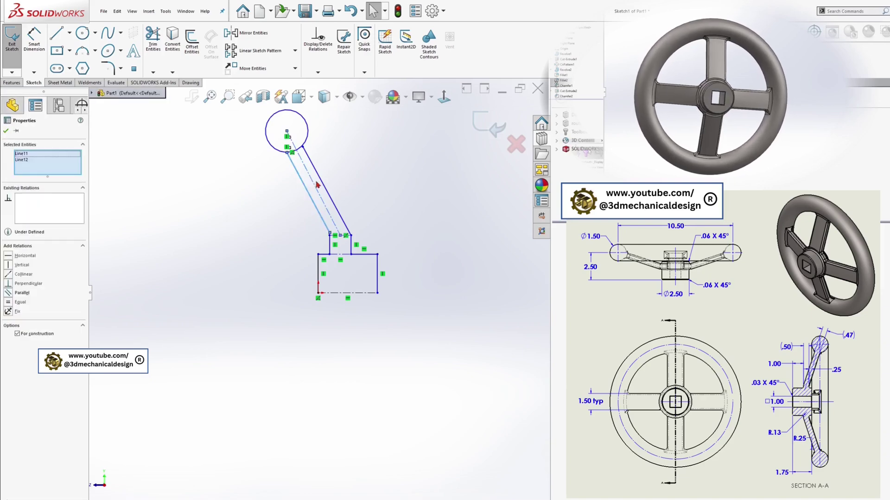
ctrl+click(320, 182)
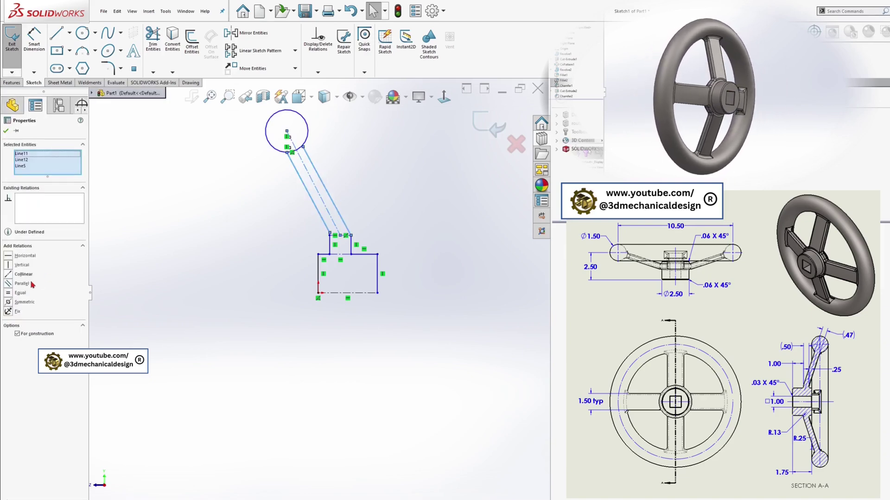
click(7, 285)
click(205, 266)
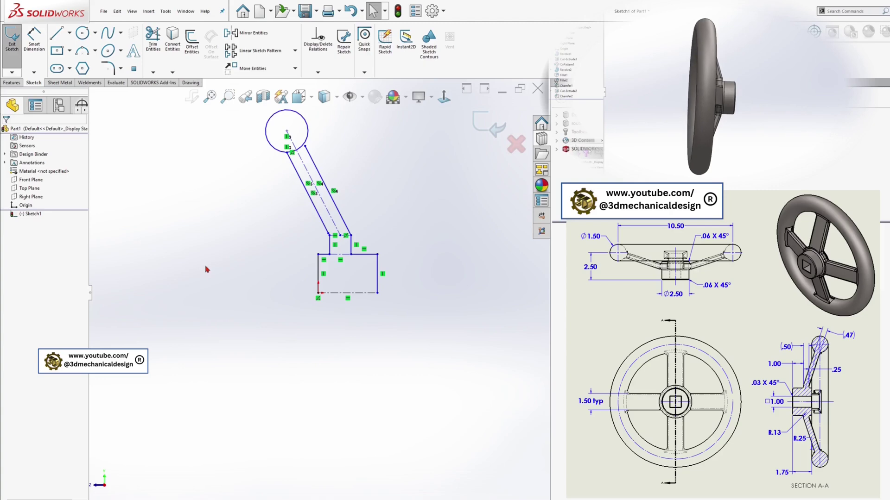
Step: Merge the slanted line's lower endpoint onto the neck rectangle's corner
scroll(323, 228, up, 2)
scroll(340, 277, up, 4)
click(302, 267)
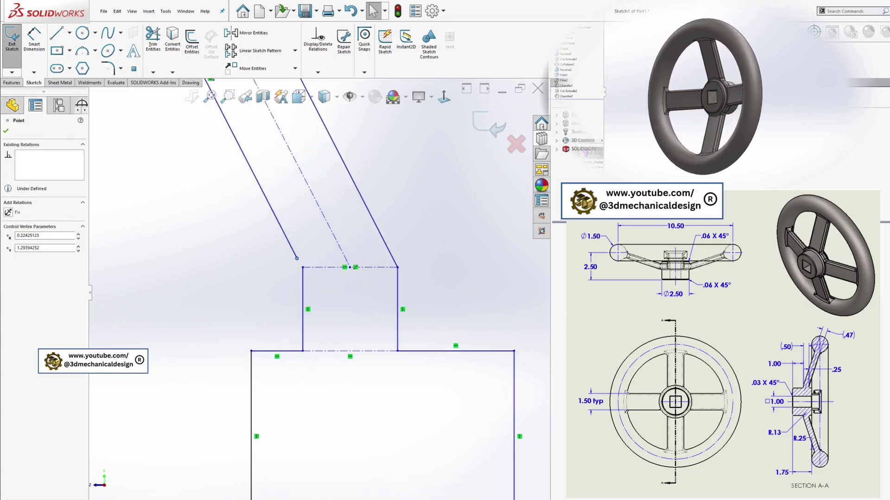
ctrl+click(296, 258)
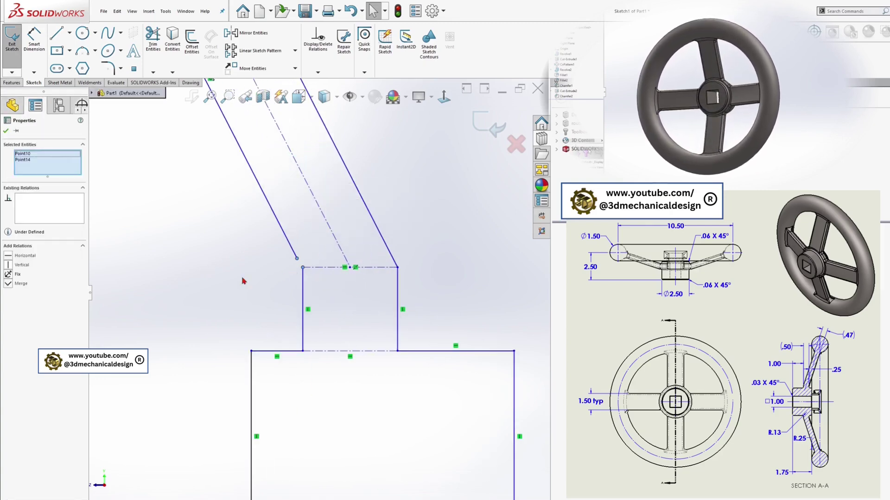
click(8, 283)
scroll(302, 287, down, 4)
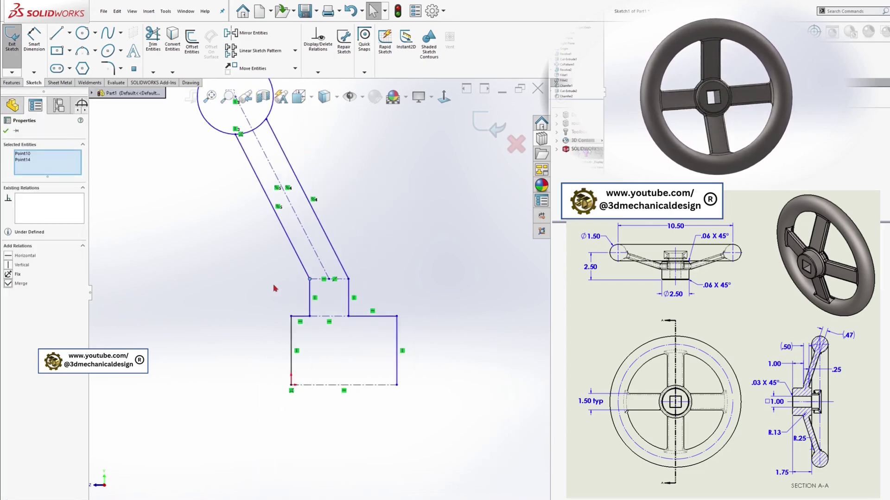
Step: Dimension the rim circle to a 1.5 diameter
click(43, 42)
scroll(318, 293, down, 3)
click(252, 179)
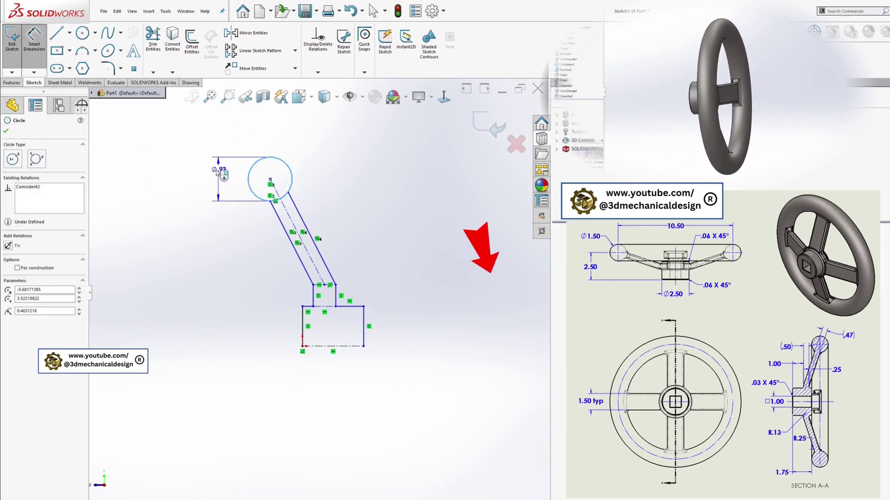
click(207, 168)
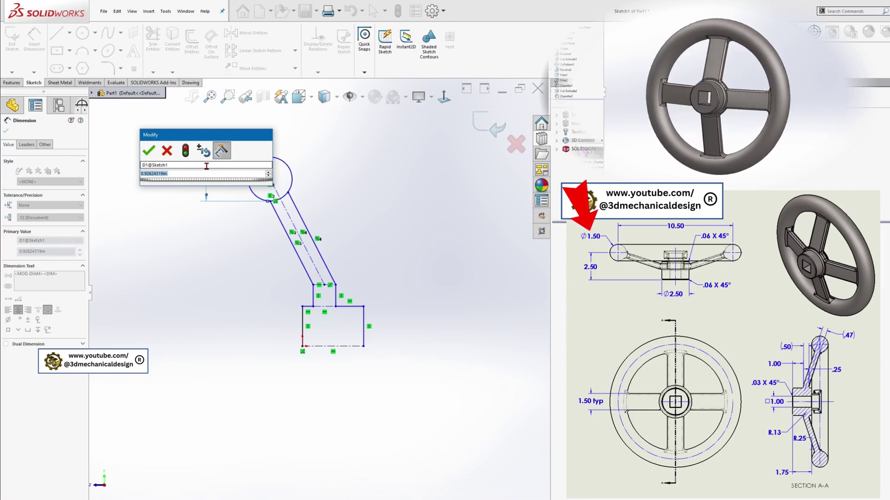
text(1.5)
key(Return)
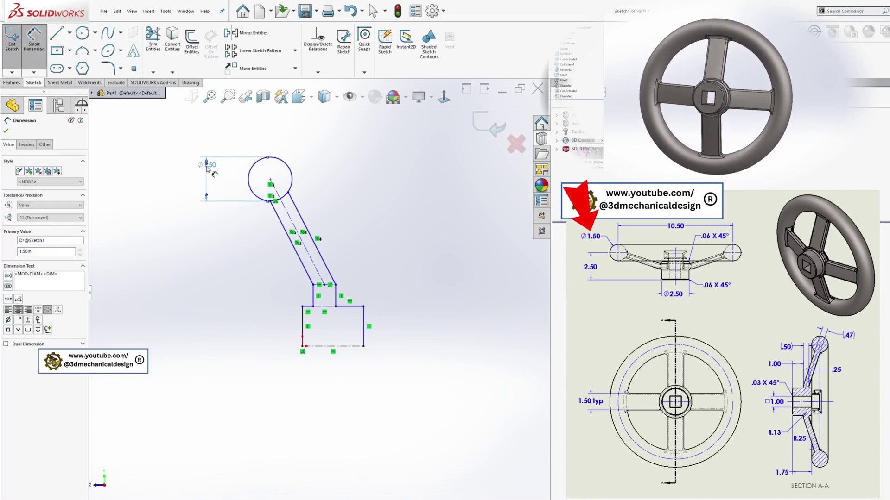
Step: Locate the circle centre 2.5 horizontally from the hub side and 5.25 above the bottom centreline
click(270, 180)
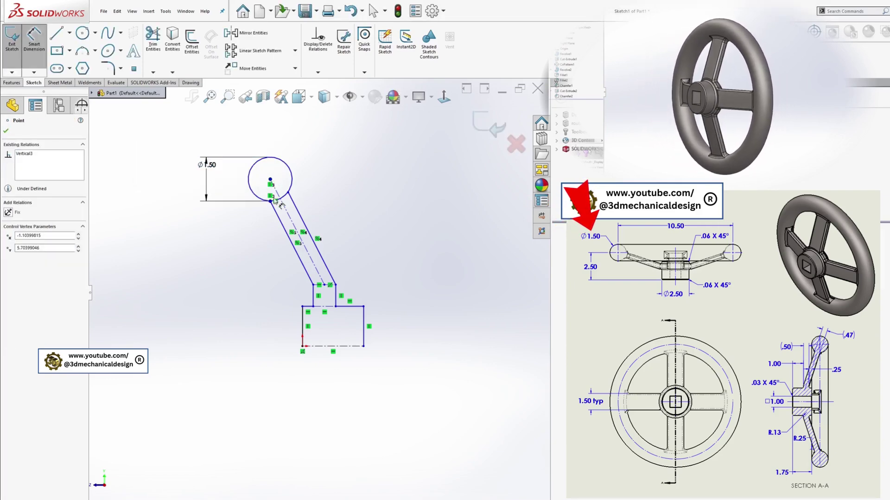
click(363, 327)
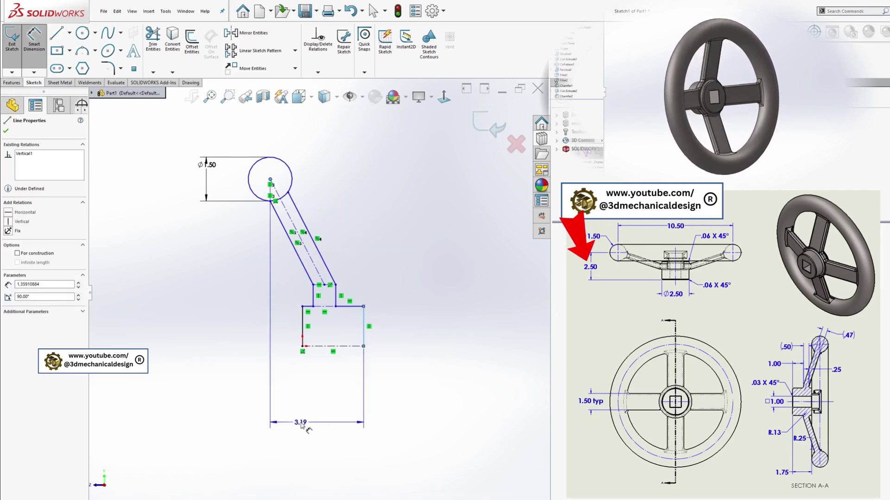
click(301, 424)
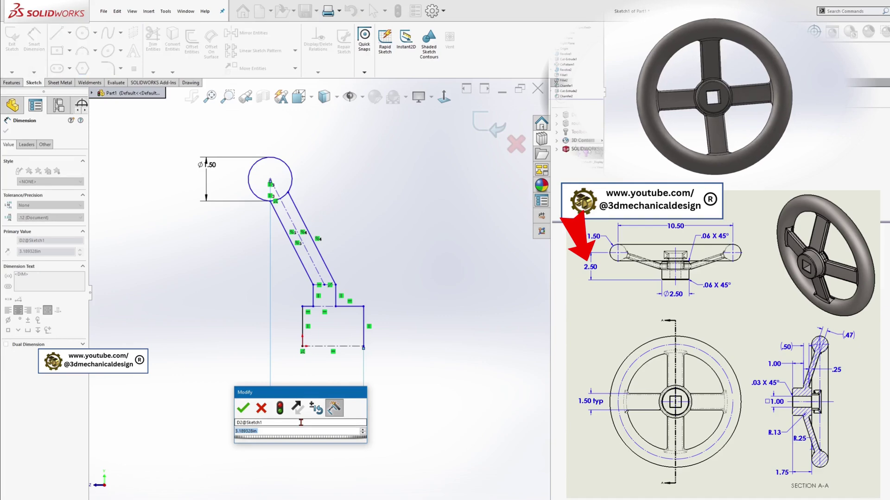
text(2.5)
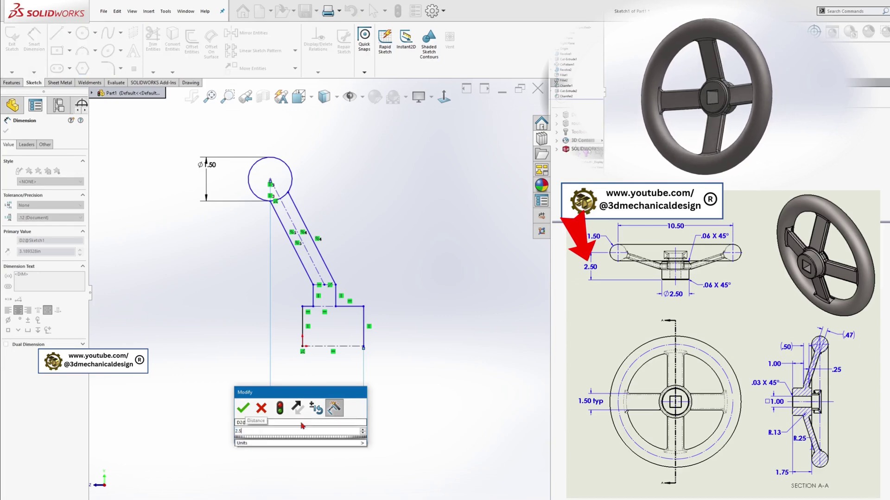
key(Return)
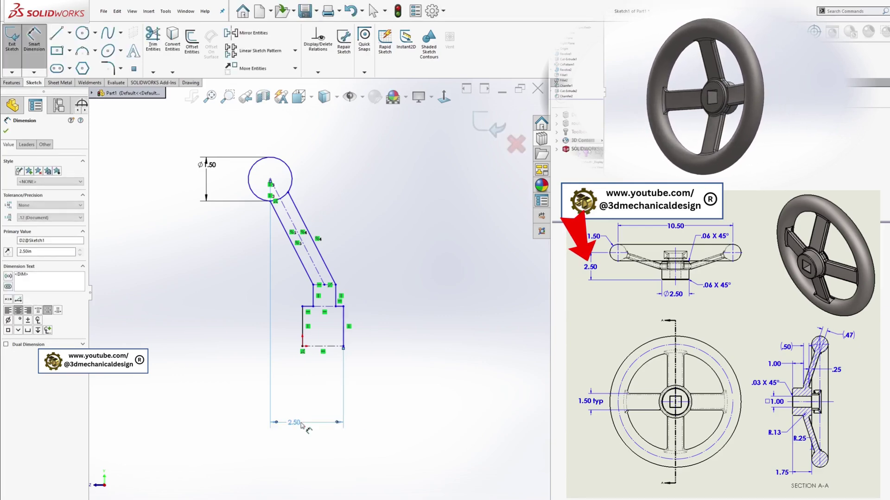
click(332, 347)
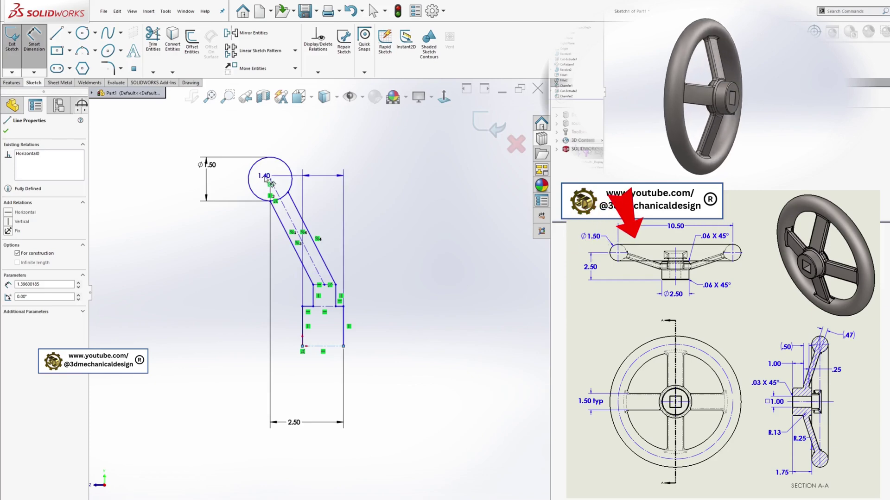
click(273, 179)
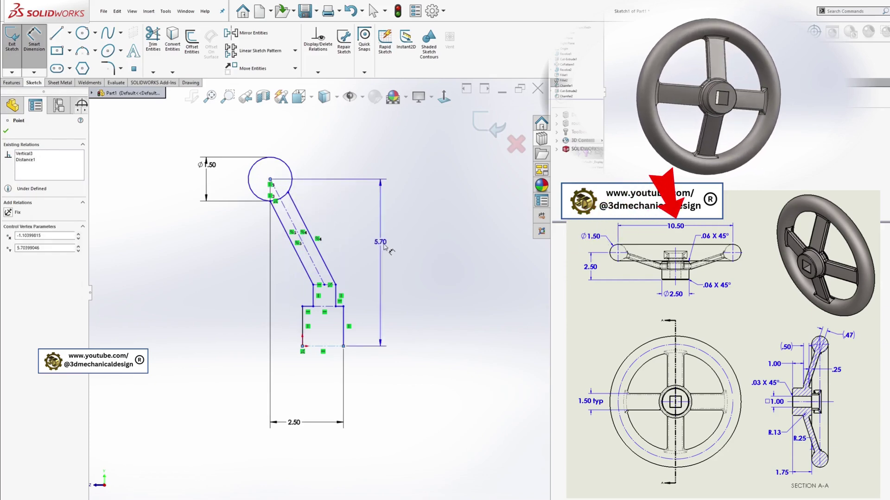
click(399, 273)
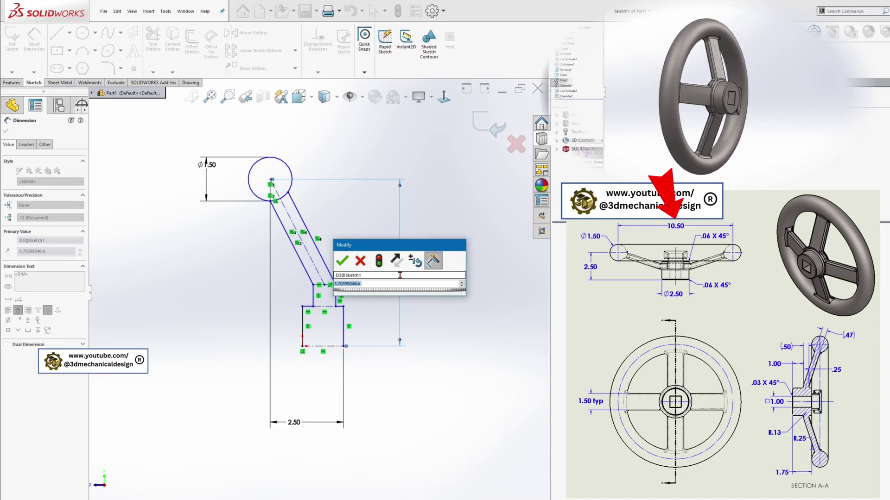
text(5.25)
key(Return)
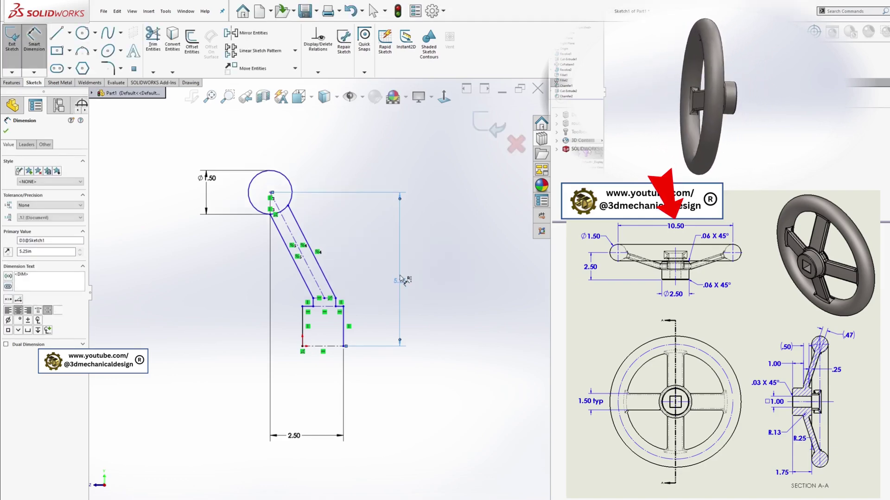
Step: Set the hub block's height to 1.25 and its bottom width to 1.75
scroll(375, 336, down, 4)
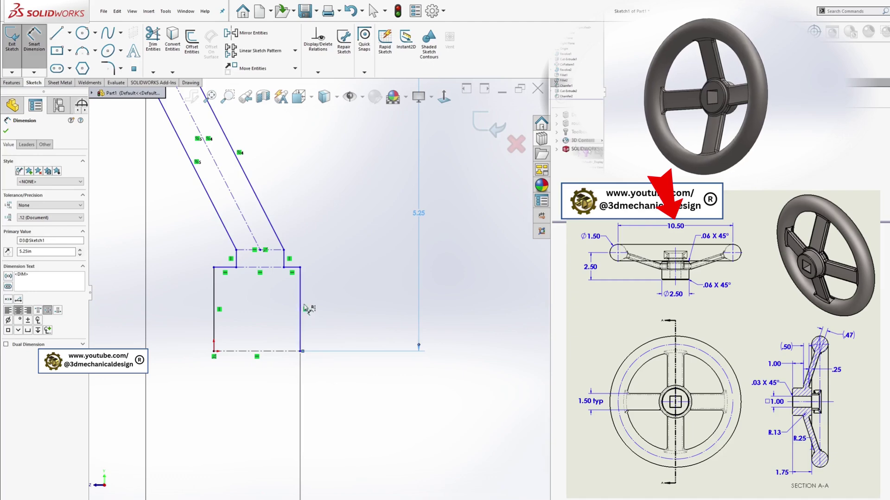
click(301, 308)
click(369, 307)
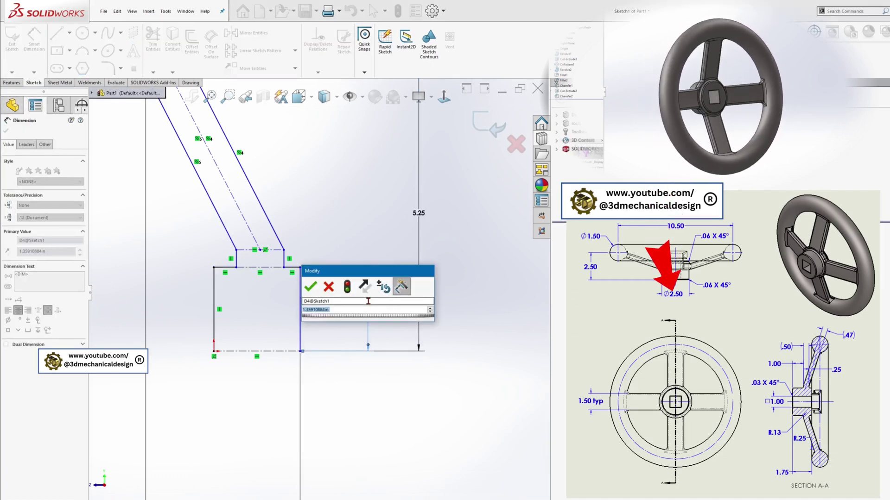
text(1.25)
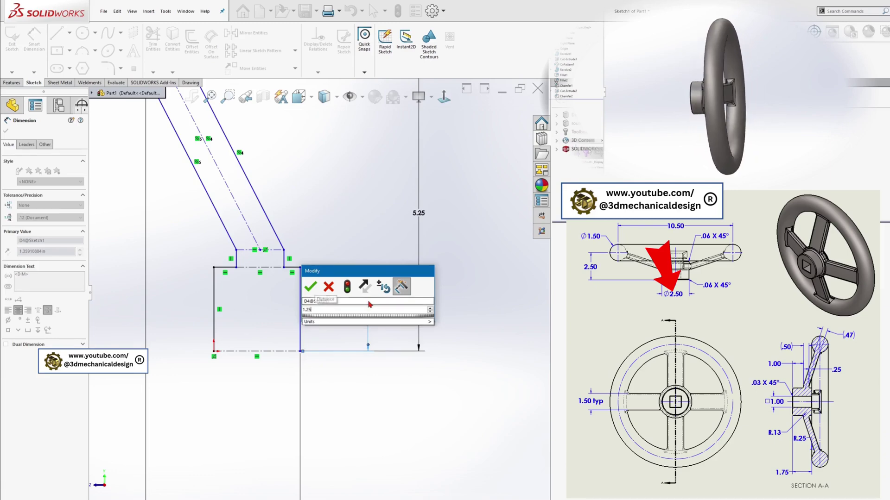
key(Return)
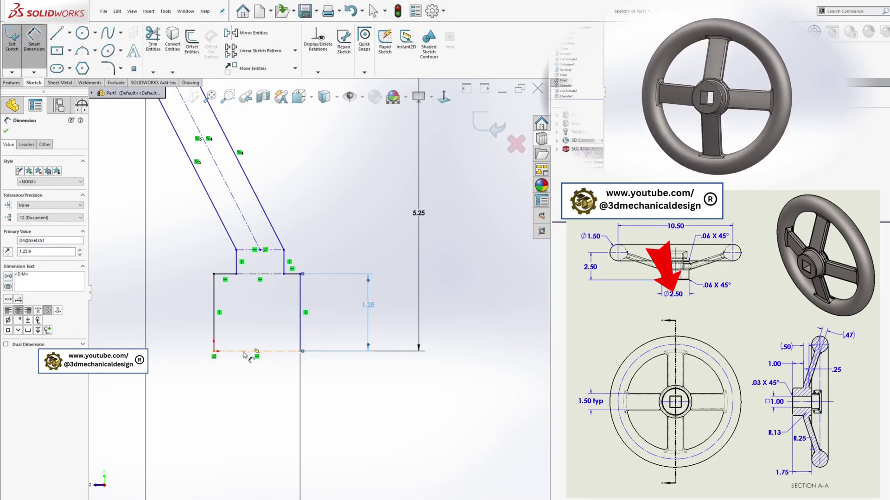
click(245, 353)
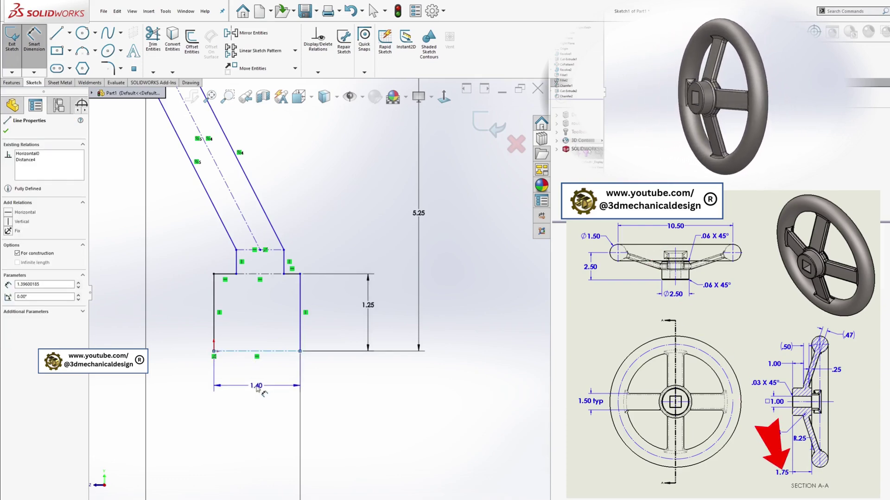
click(256, 389)
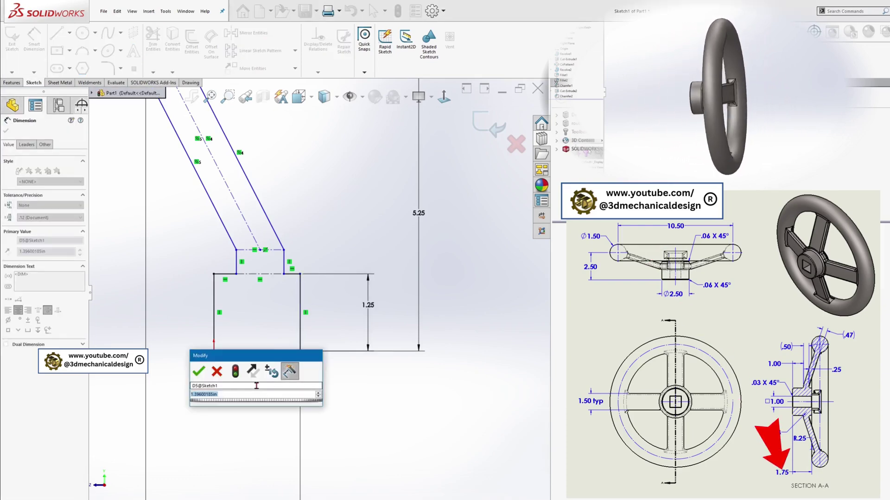
text(1.7)
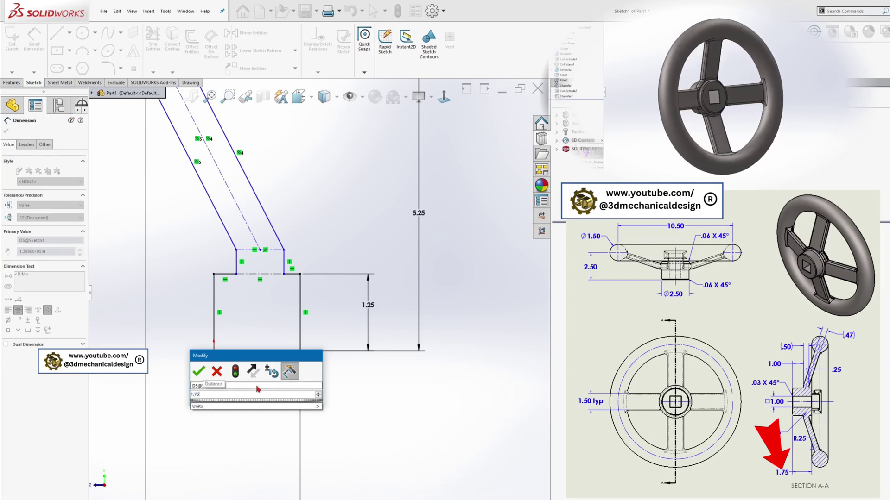
text(5)
key(Return)
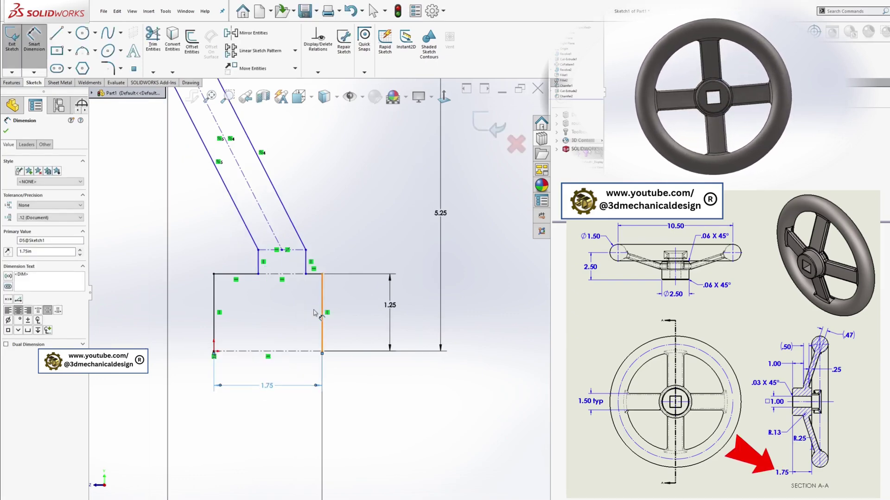
key(Escape)
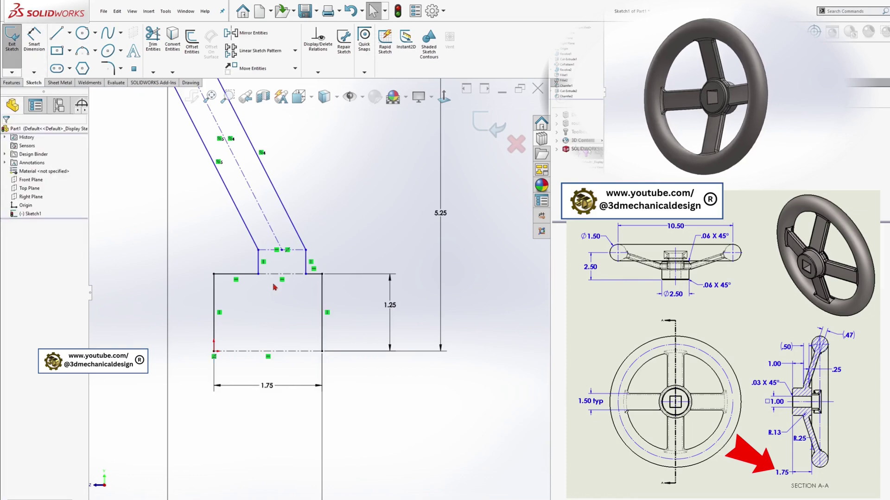
Step: Reposition the neck lower in the sketch and dimension its step width to 0.25
drag(259, 275, 227, 274)
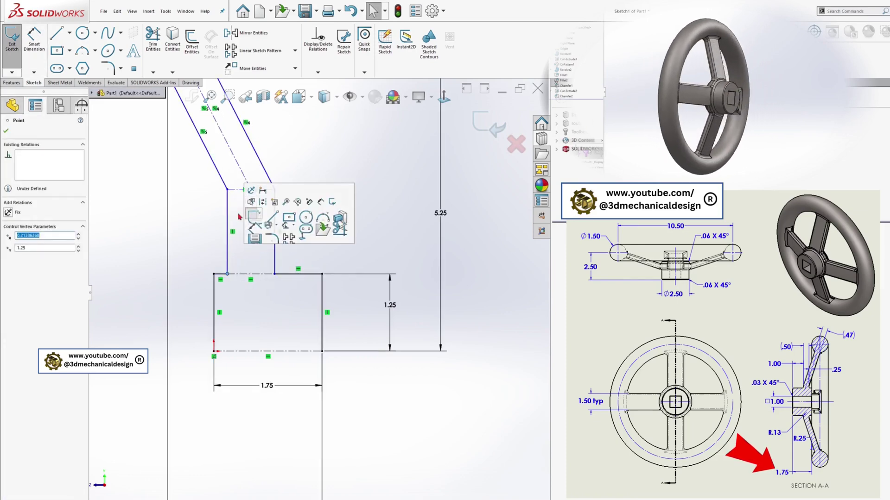
click(235, 191)
drag(233, 196, 233, 222)
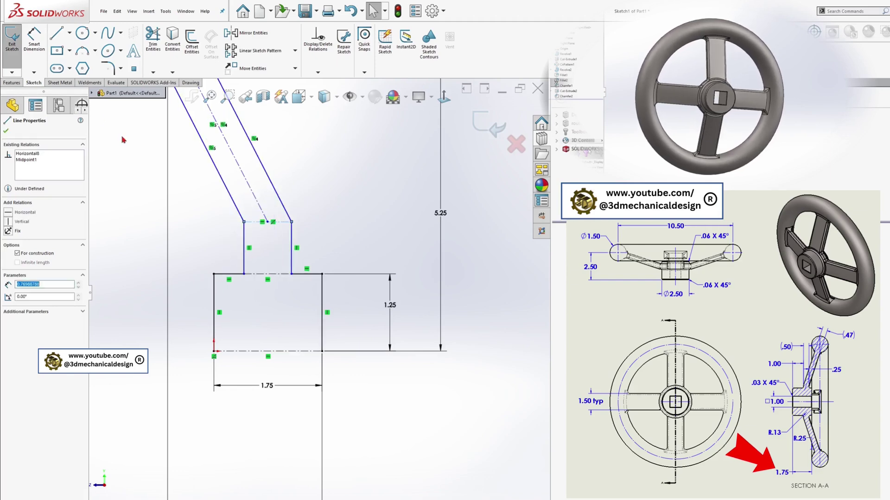
click(40, 41)
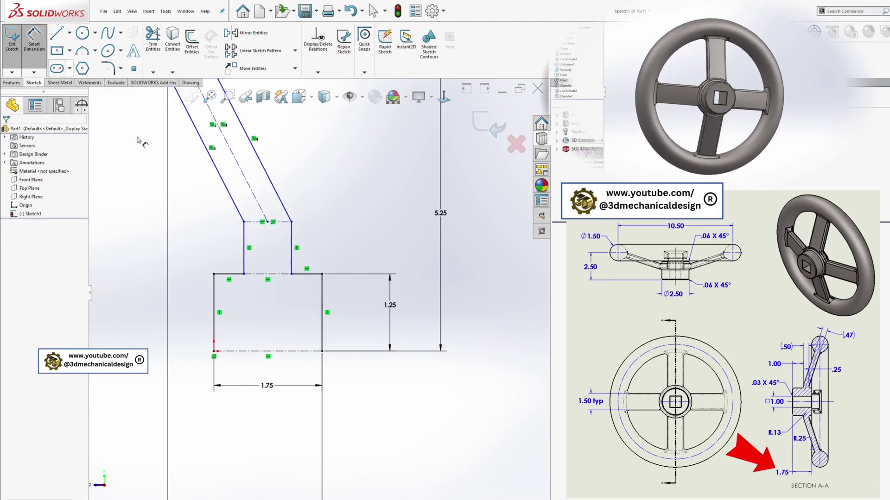
click(231, 275)
click(214, 287)
click(224, 255)
text(0.2)
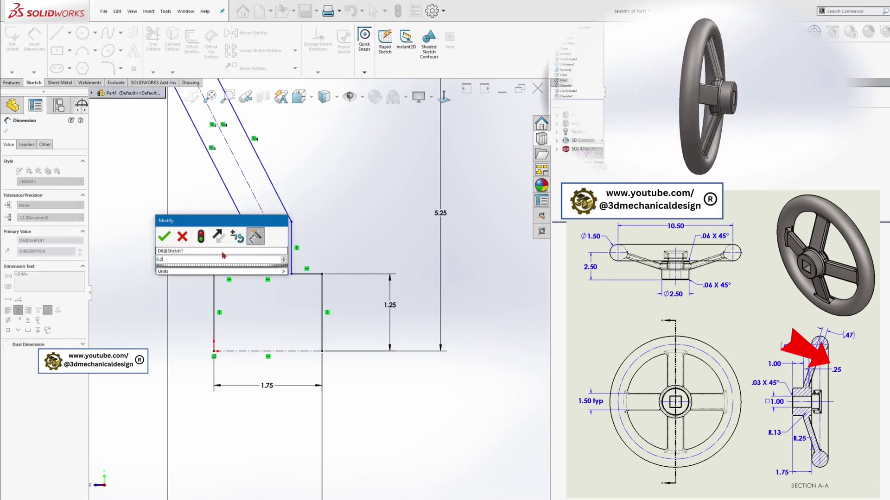
text(5)
key(Return)
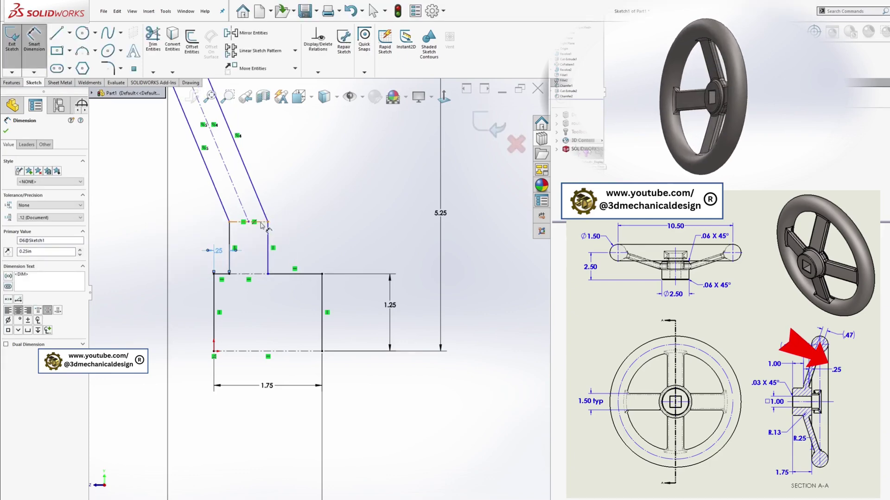
Step: Dimension the height from the short top line down to the centreline as 1.5
click(261, 222)
click(255, 351)
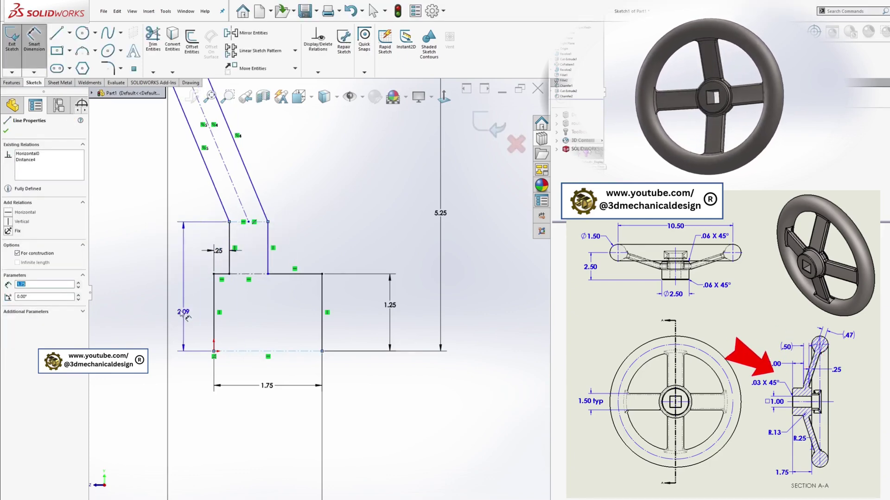
click(151, 292)
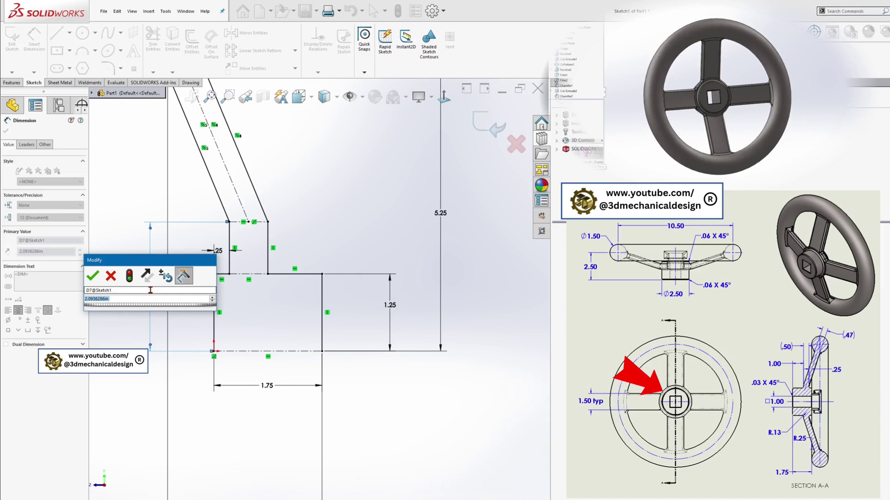
text(1.5)
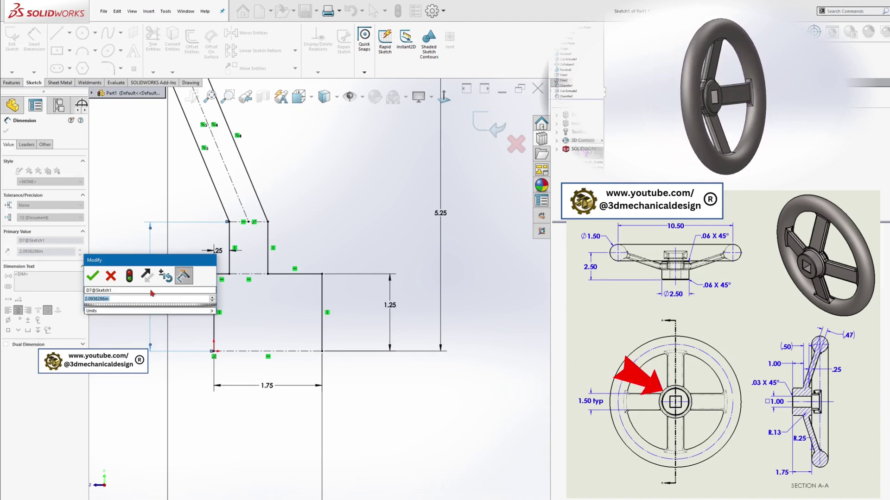
key(Return)
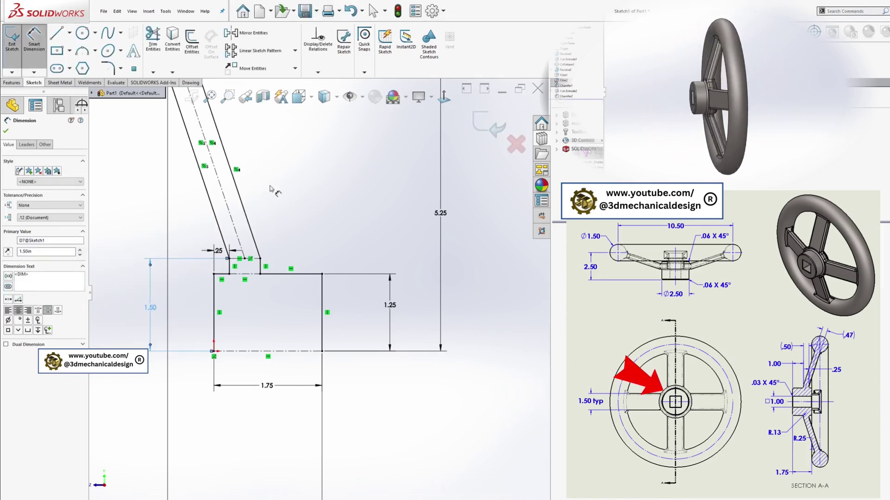
scroll(292, 190, up, 3)
scroll(295, 200, down, 3)
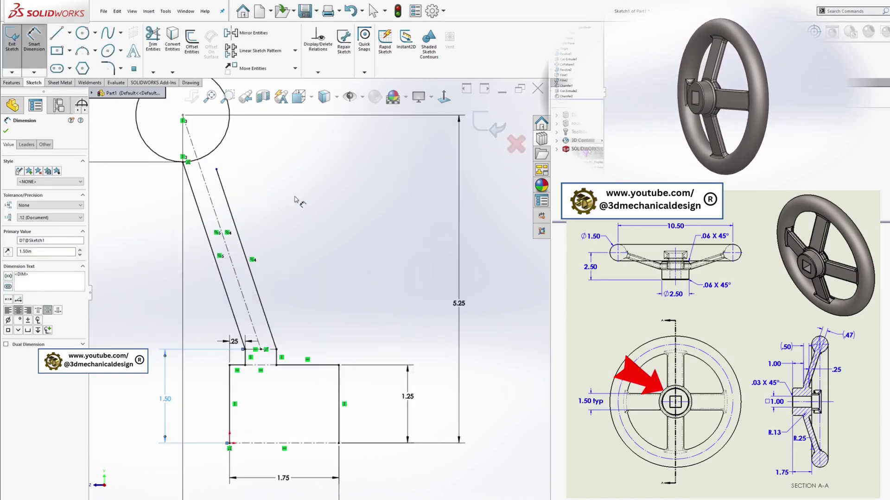
key(Escape)
Step: Tie the slanted centreline's free end to the rim circle
click(216, 170)
ctrl+click(211, 154)
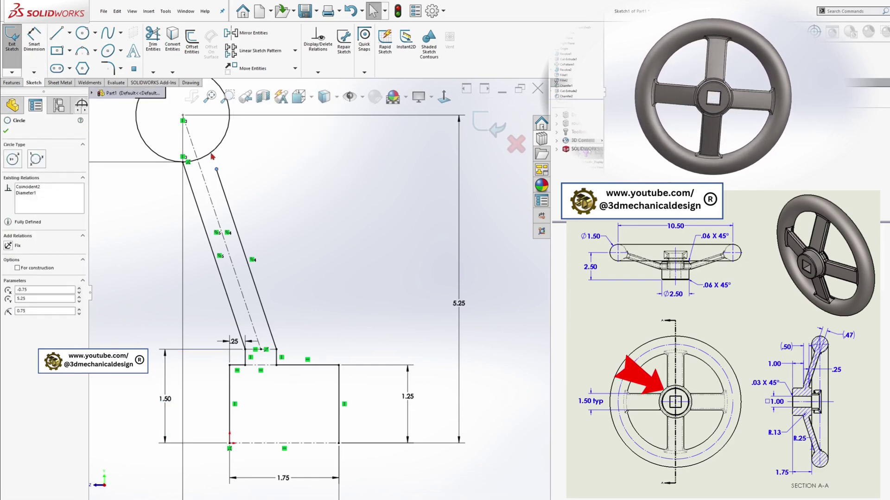
ctrl+click(216, 170)
scroll(194, 174, up, 1)
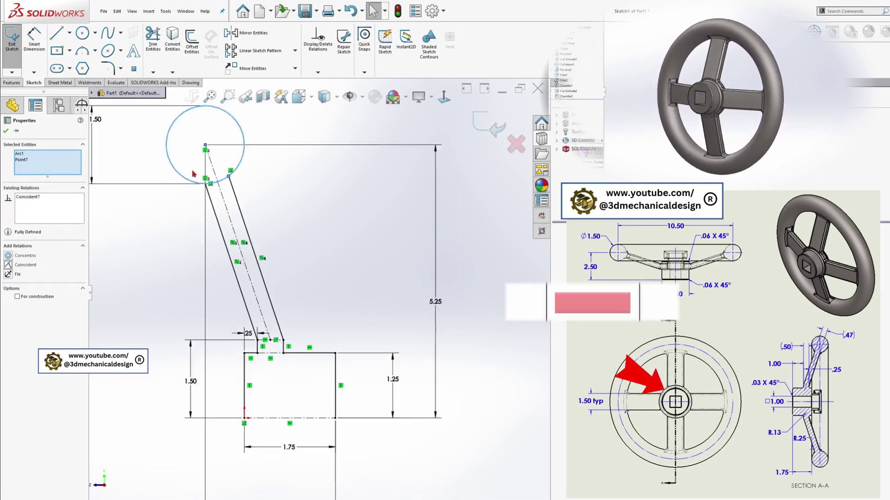
scroll(194, 173, up, 2)
scroll(292, 198, down, 2)
click(291, 199)
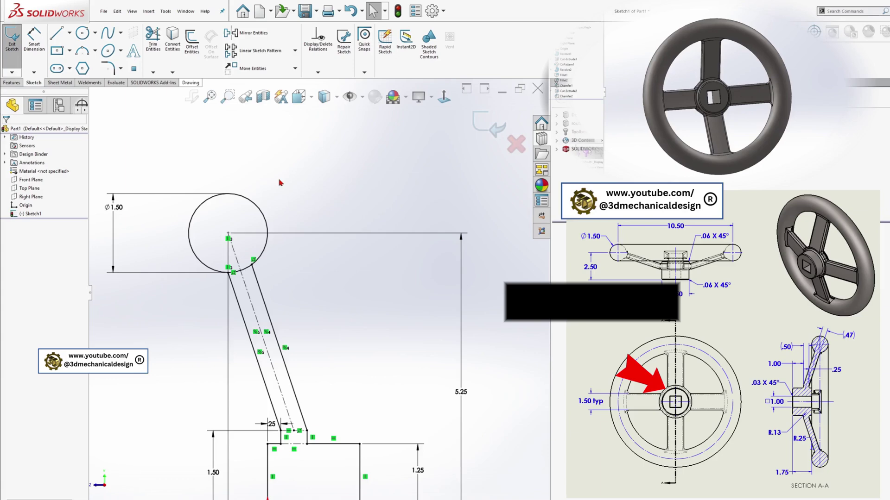
scroll(324, 297, up, 2)
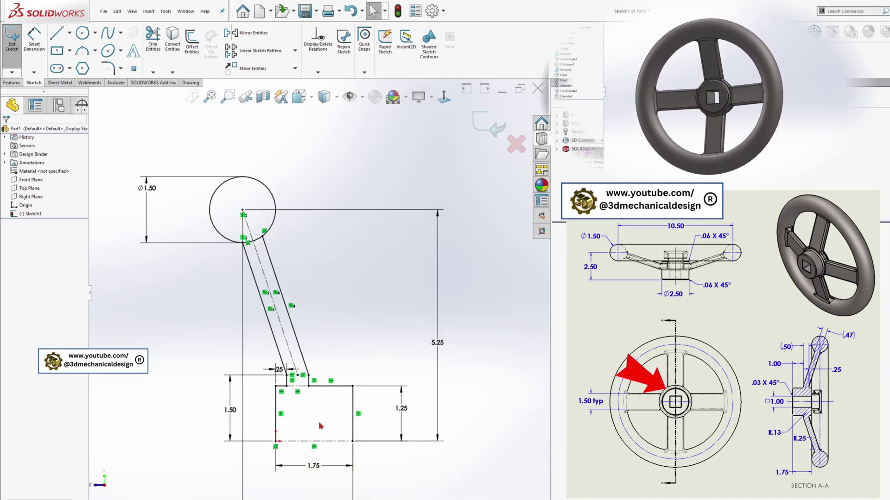
scroll(319, 424, down, 1)
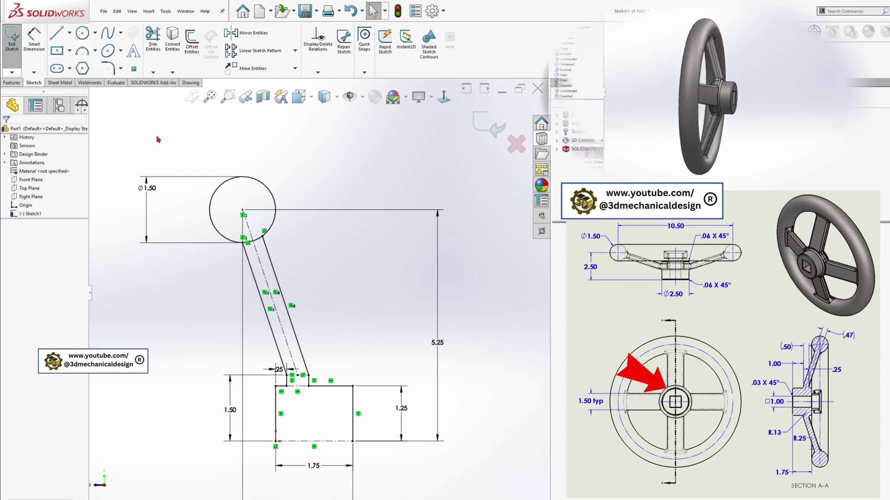
Step: Fillet both spoke-to-hub corners with a 0.125 (R.13) sketch fillet
click(108, 68)
scroll(280, 393, down, 3)
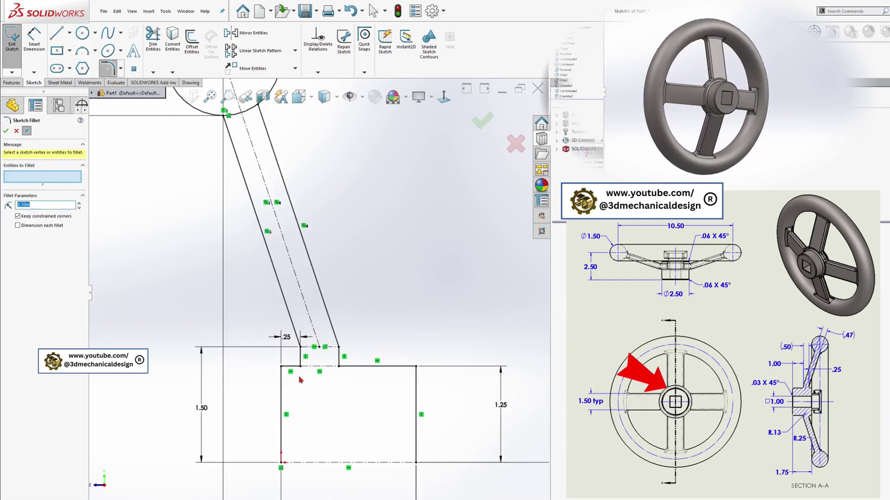
click(302, 369)
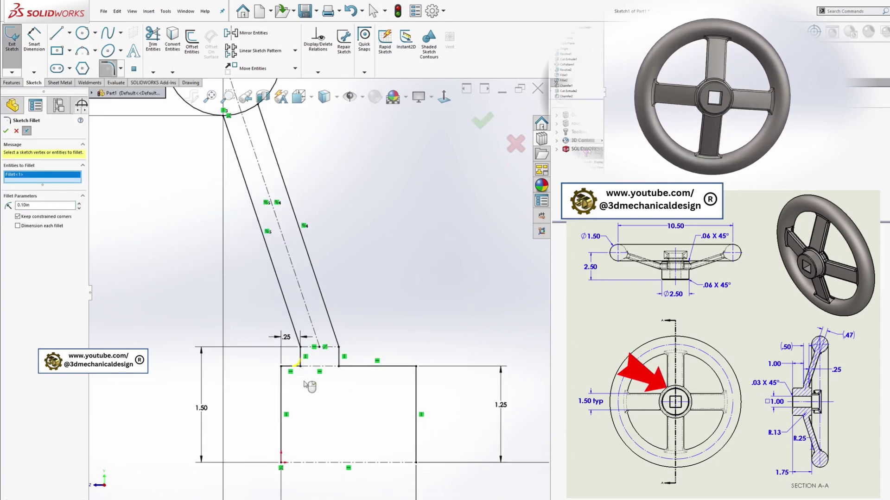
click(52, 205)
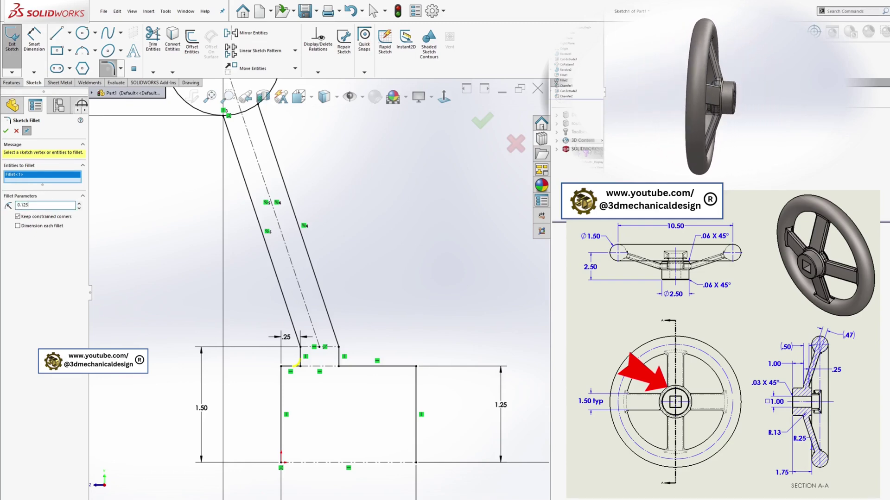
click(339, 366)
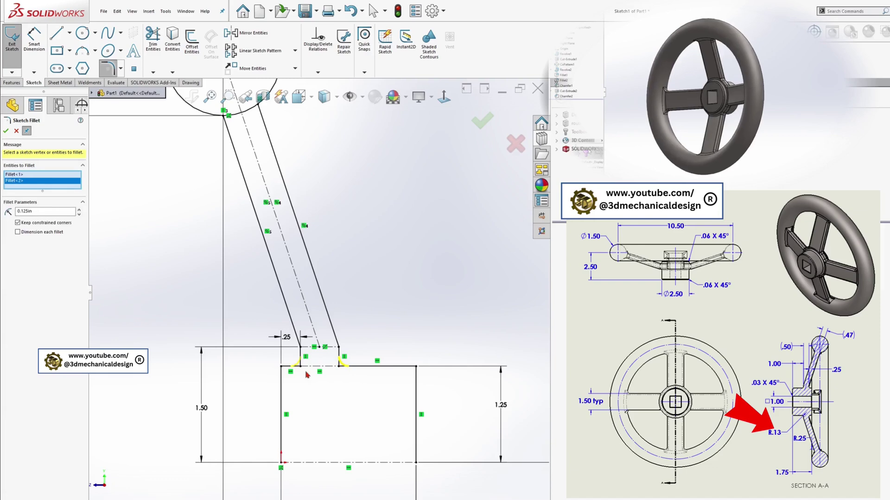
click(6, 132)
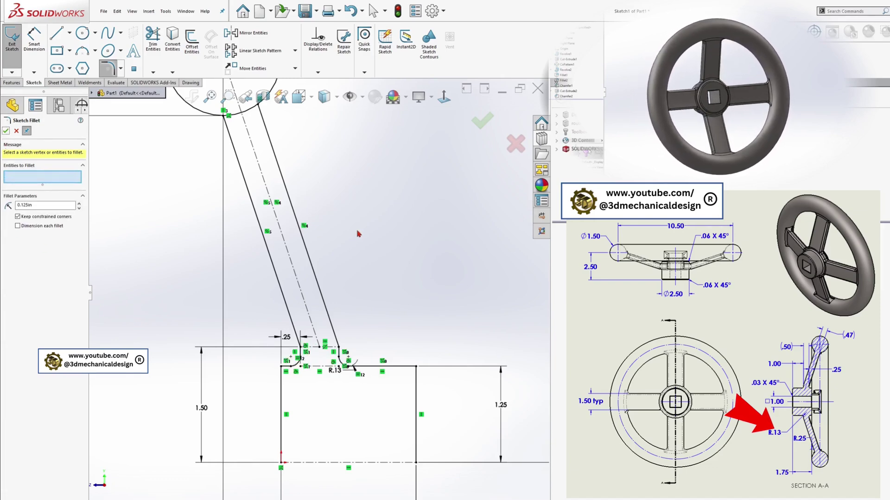
scroll(318, 299, up, 3)
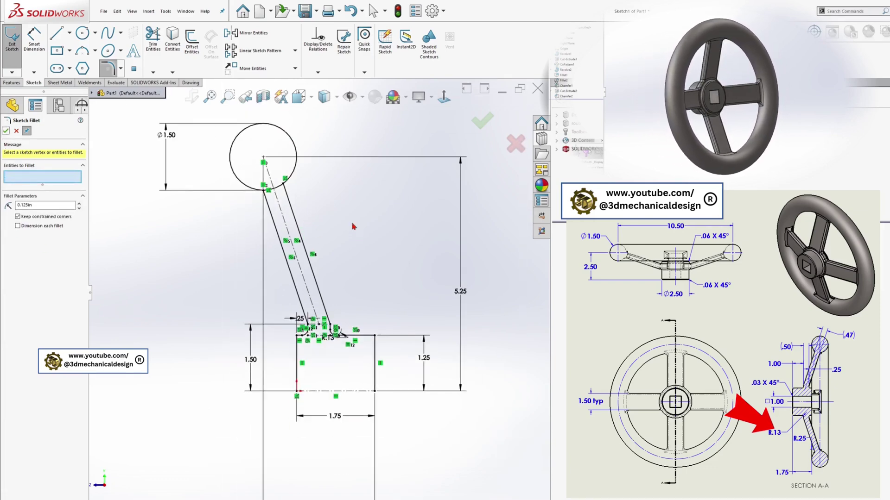
Step: Trim the rim circle down to the arc between the spoke lines, then start a revolve
click(153, 40)
scroll(276, 199, down, 3)
click(252, 190)
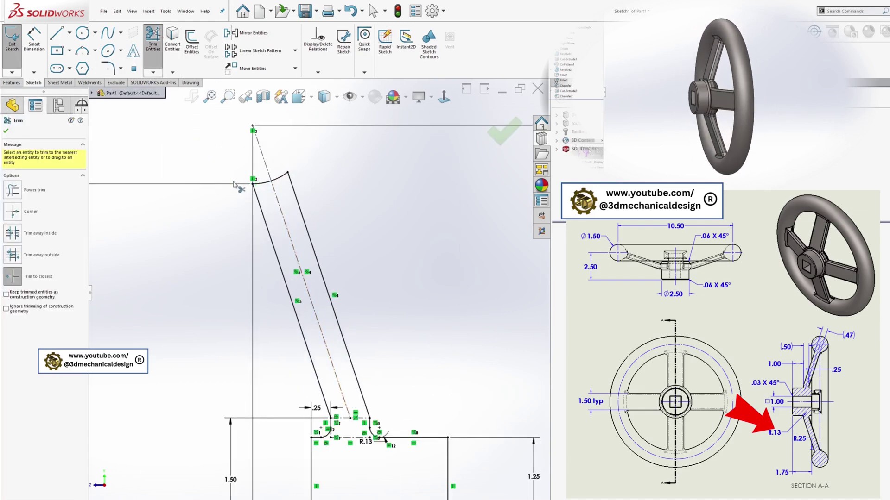
scroll(320, 295, up, 2)
scroll(419, 291, up, 3)
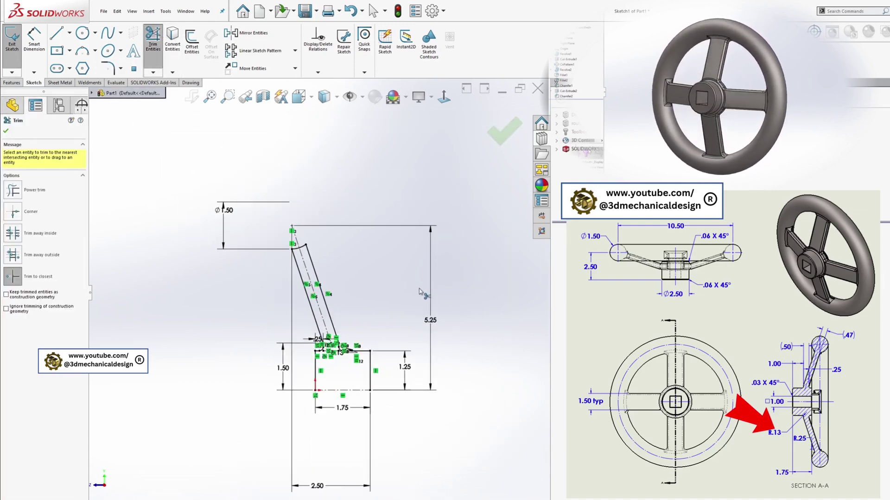
scroll(419, 292, down, 2)
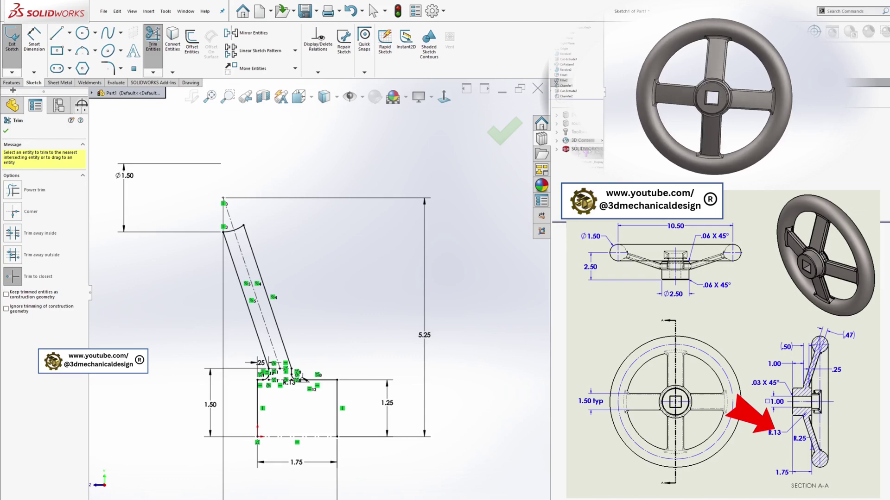
click(12, 82)
click(37, 40)
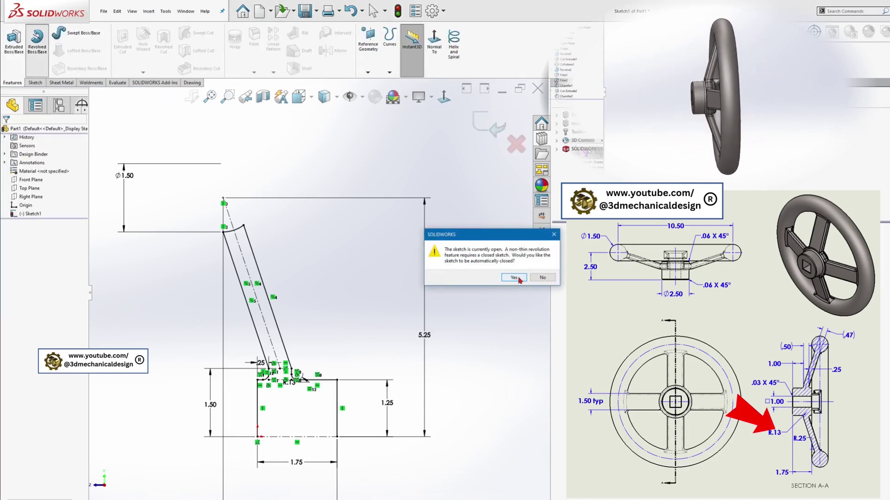
Step: Auto-close the sketch and revolve it 360° about the vertical centreline
click(514, 277)
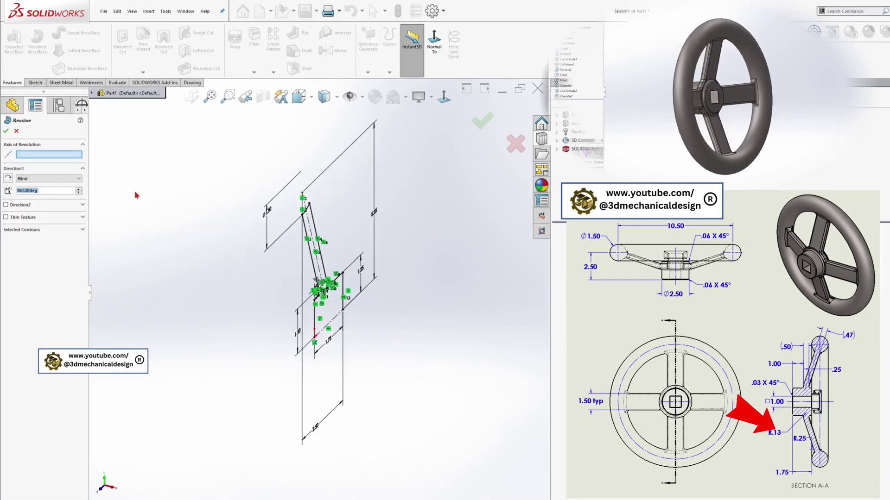
scroll(354, 359, down, 4)
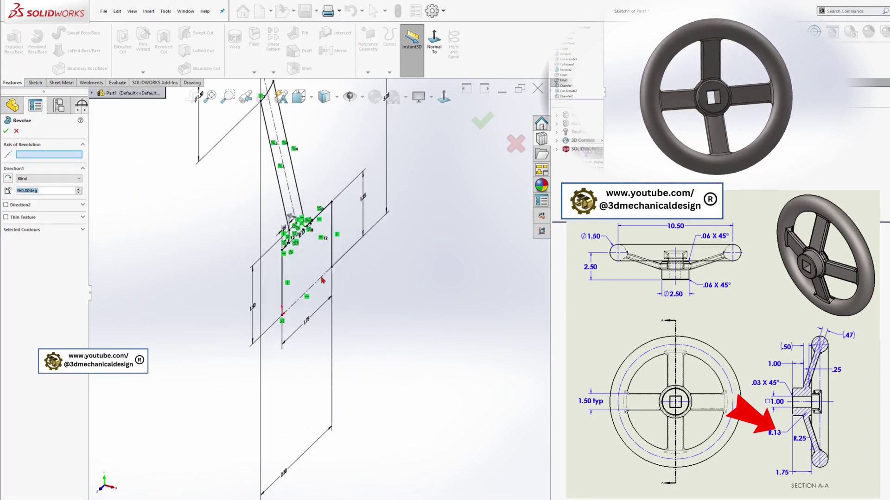
click(322, 279)
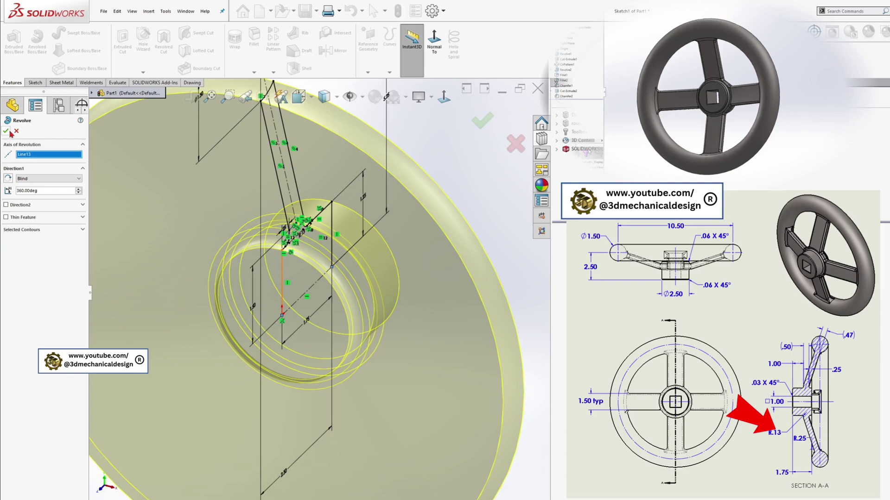
scroll(391, 353, up, 4)
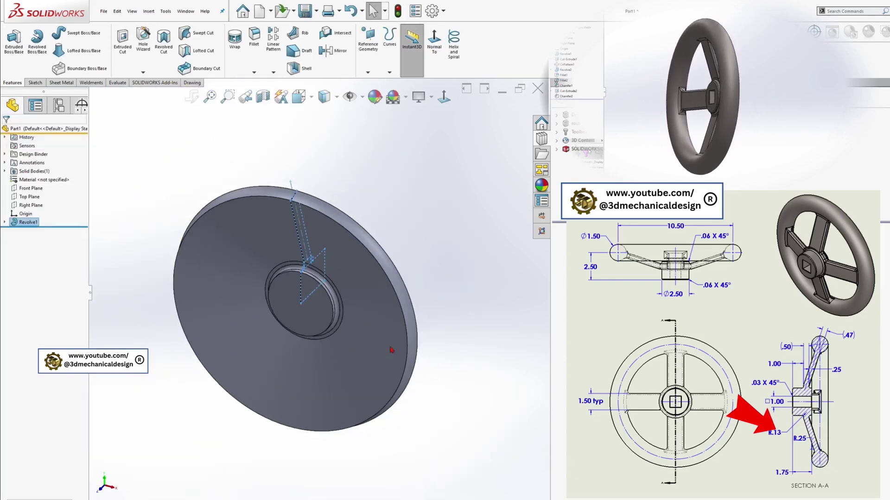
Step: Orbit the wheel, select the hub's flat end face and view it square-on
middle_drag(391, 353, 113, 393)
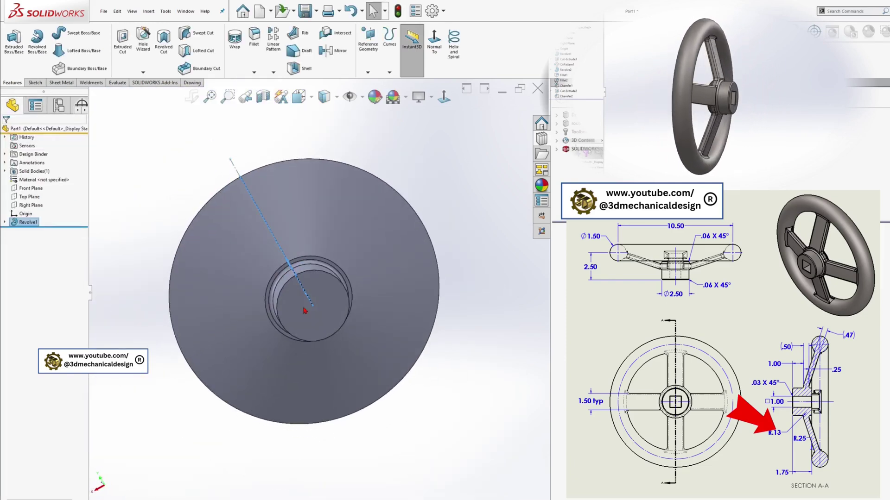
click(338, 297)
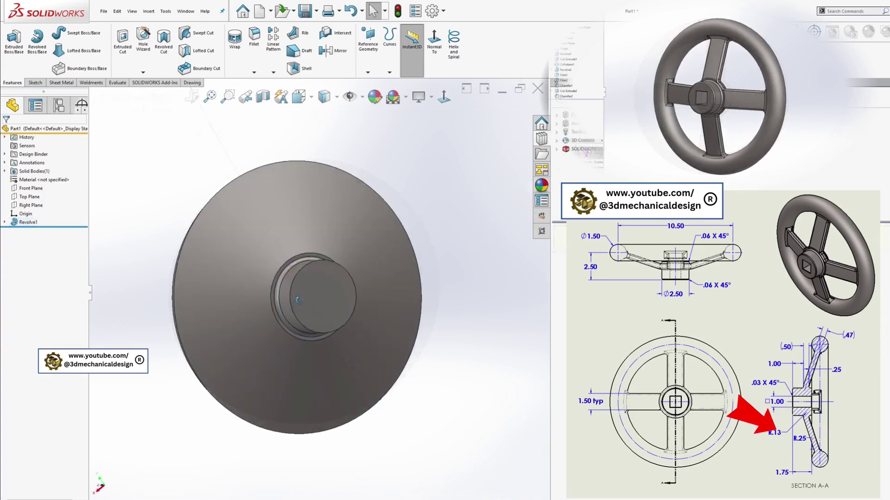
mouse_move(278, 301)
middle_down()
mouse_move(426, 299)
mouse_move(510, 315)
middle_up()
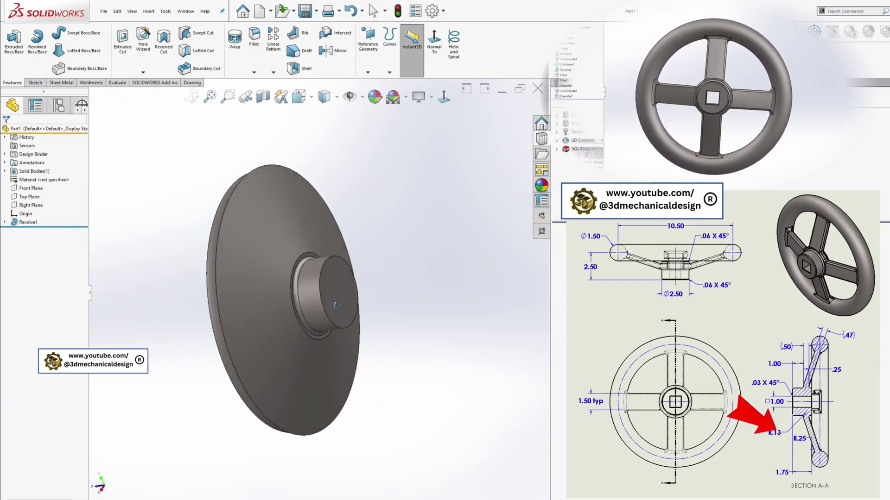
click(336, 295)
click(444, 96)
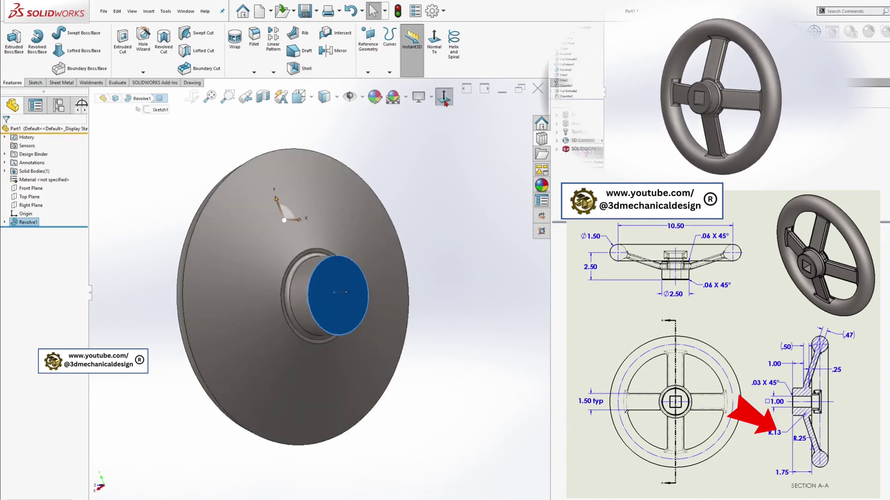
Step: Sketch on the hub end face vertical and horizontal centrelines from the origin to the wheel's top and left edges
click(35, 83)
click(13, 40)
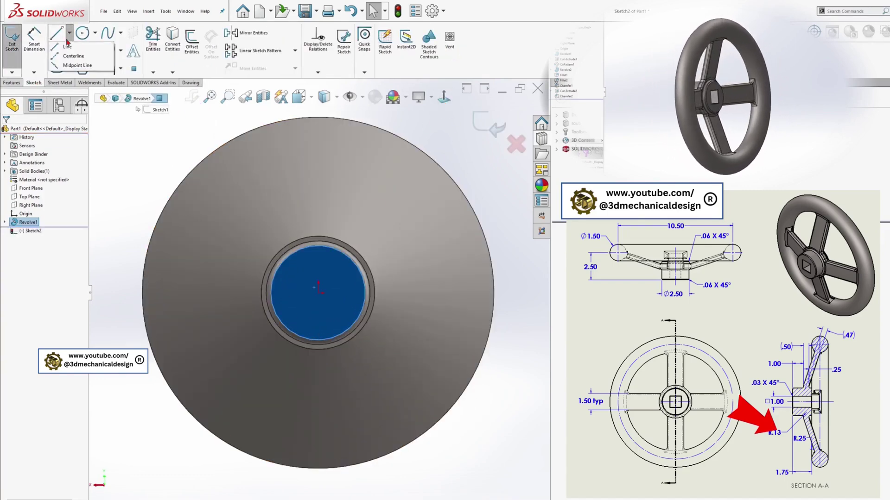
click(69, 32)
click(62, 60)
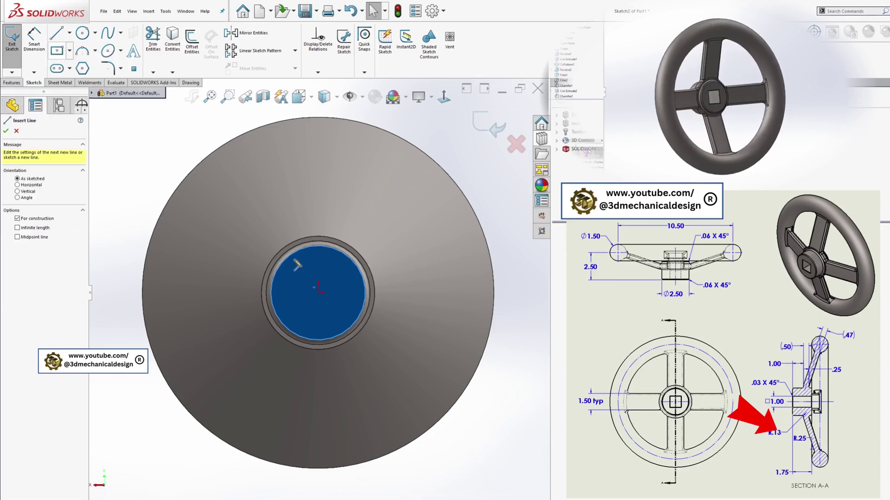
click(318, 294)
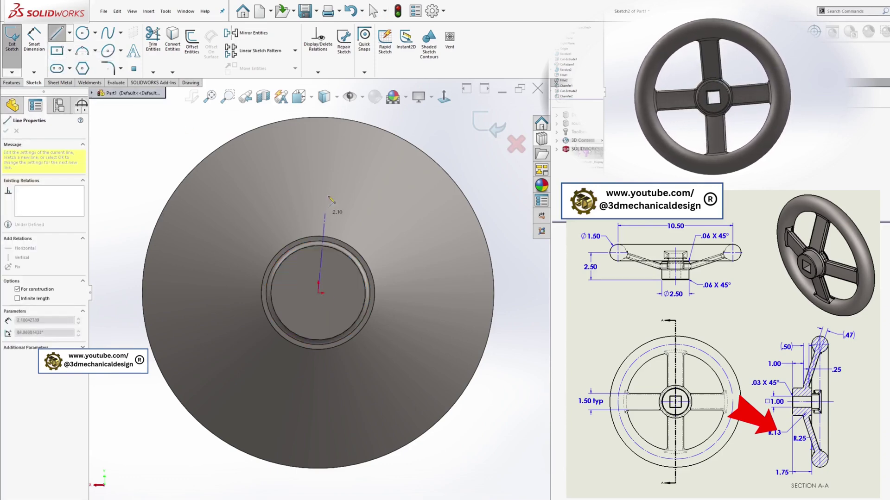
double_click(318, 117)
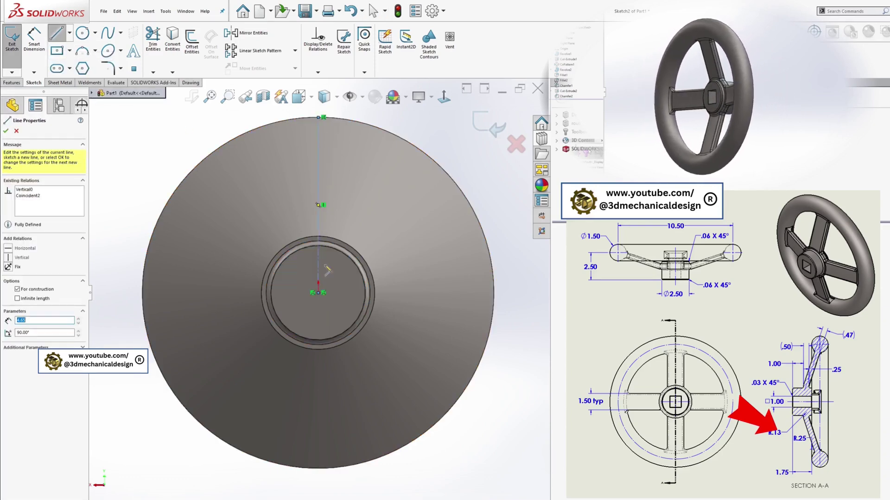
click(319, 293)
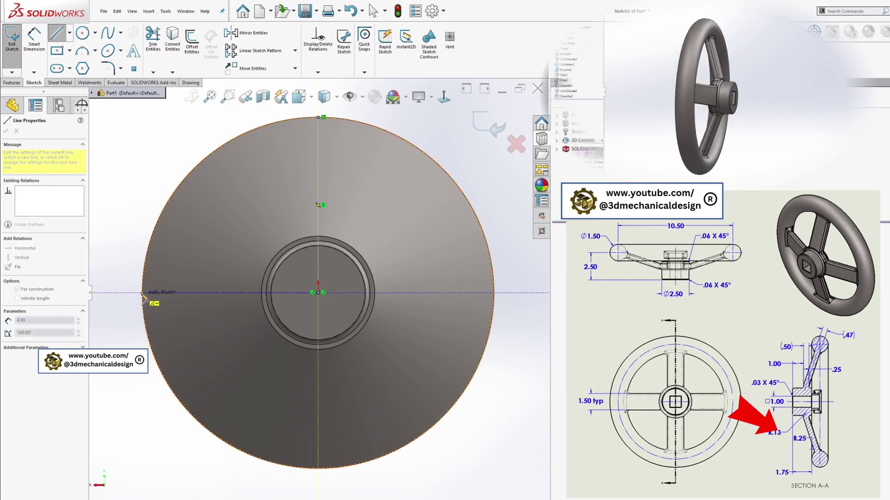
double_click(143, 292)
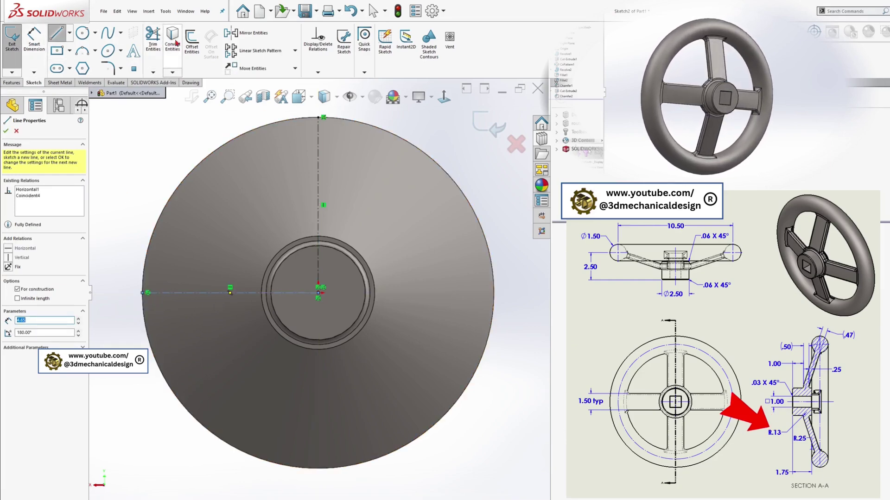
click(191, 40)
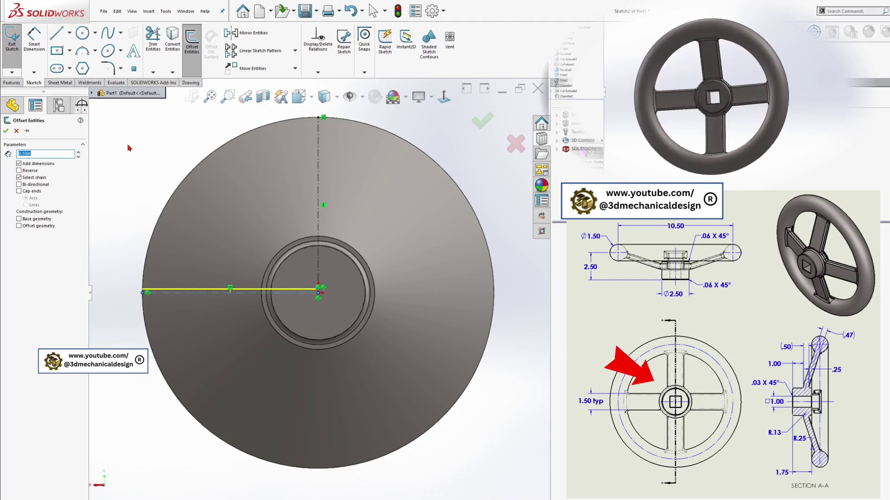
Step: Offset the horizontal centerline 0.75 in upward to create the first spoke side line
text(0.75)
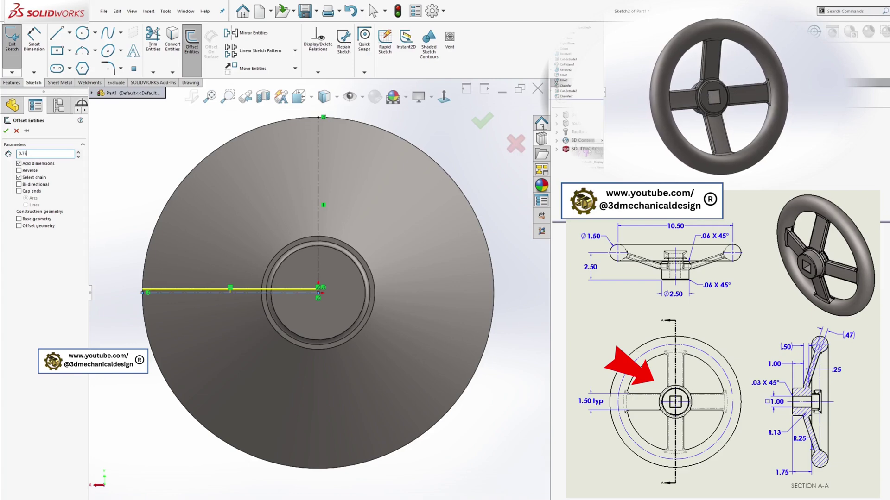
key(Return)
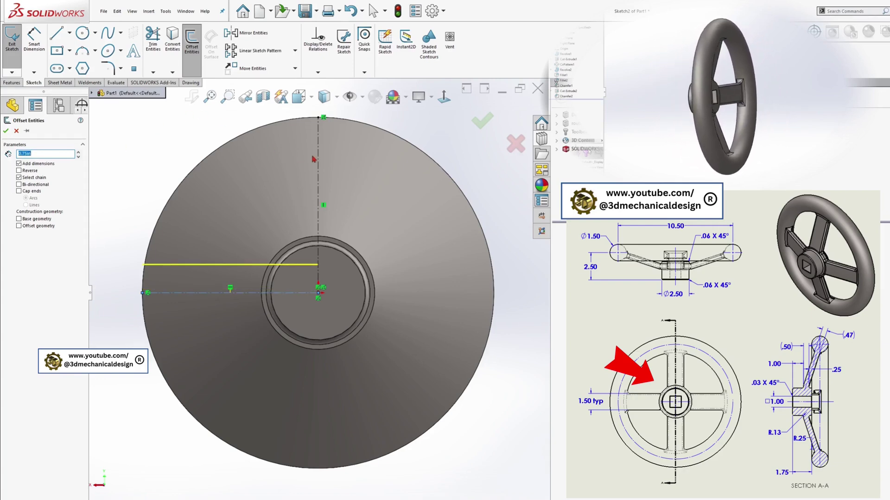
key(Return)
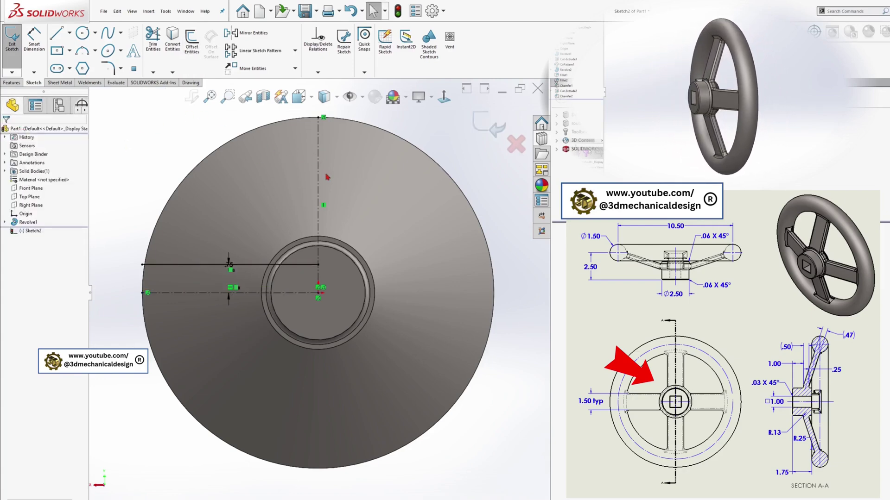
Step: Offset the vertical centerline 0.75 in to the left, with Reverse checked
click(318, 170)
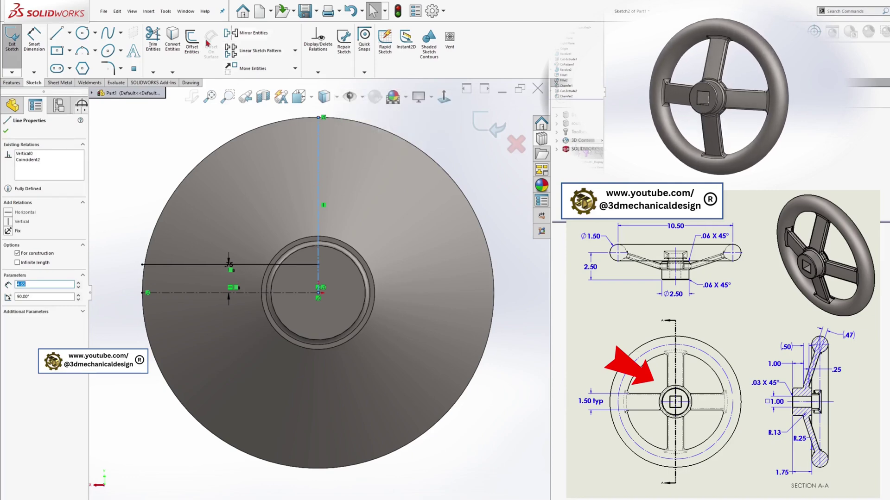
click(192, 40)
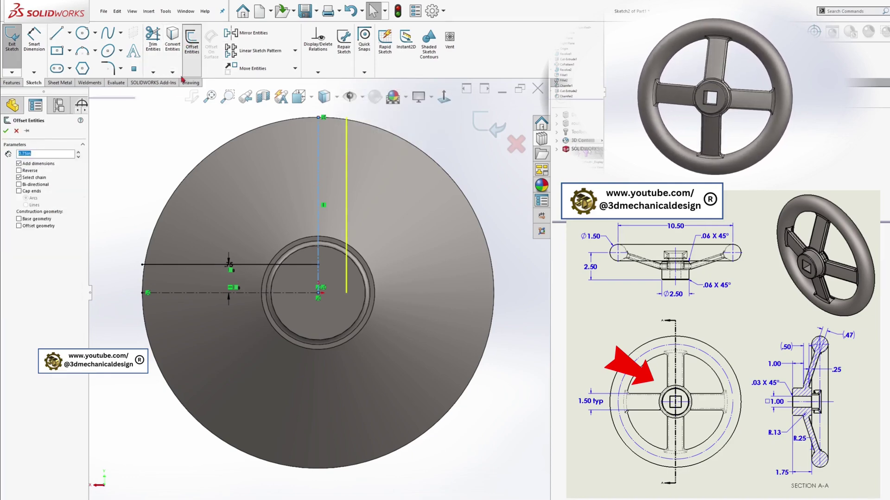
click(19, 171)
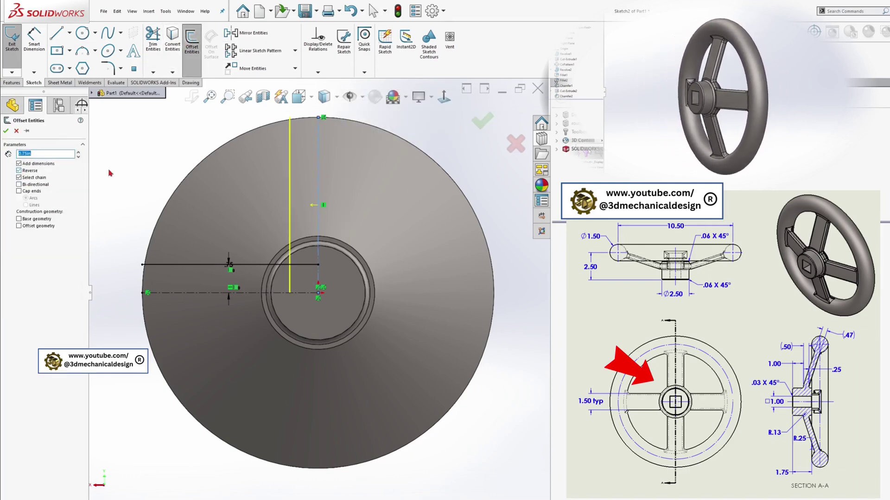
click(6, 130)
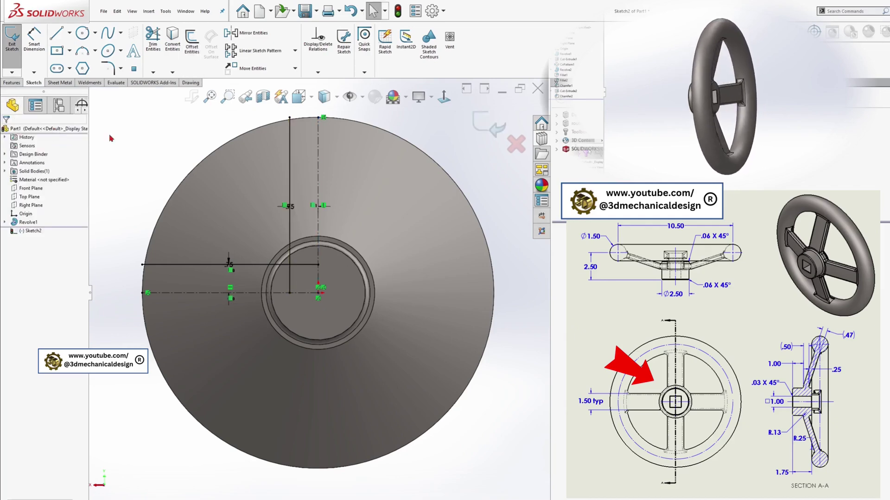
Step: Draw a circle from the origin to the wheel's outer edge and start a second circle at the centre
click(82, 34)
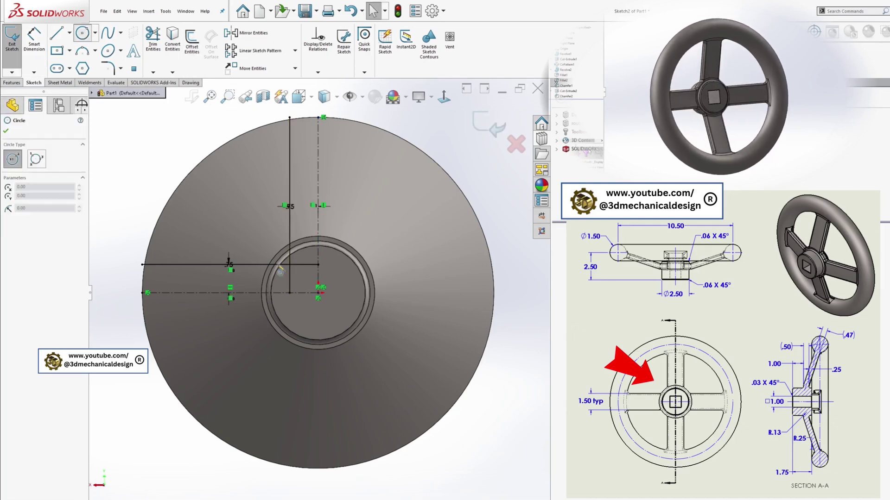
click(318, 293)
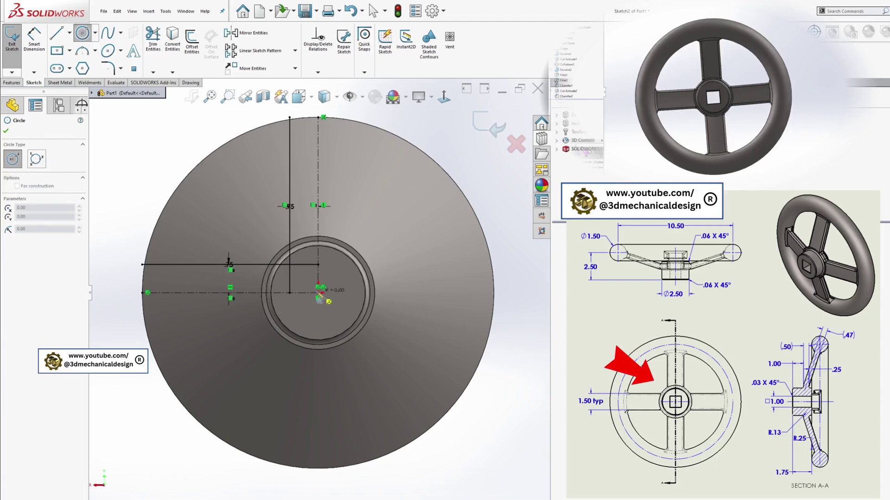
click(143, 264)
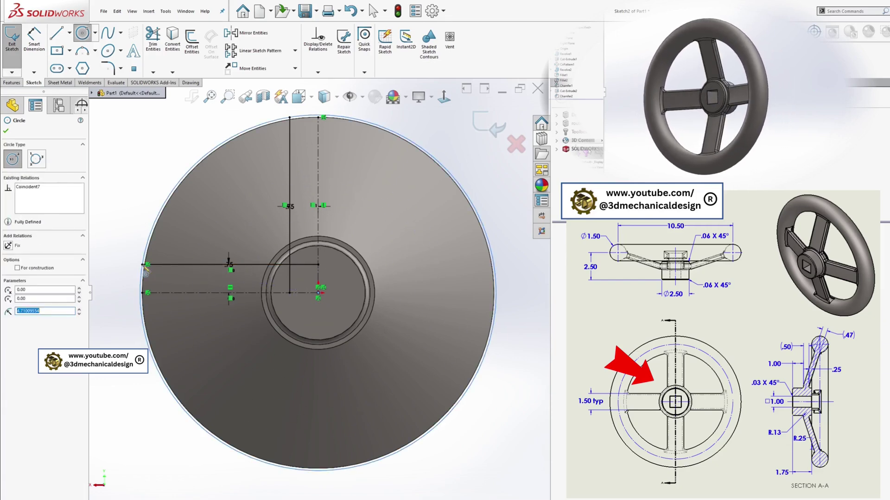
click(319, 293)
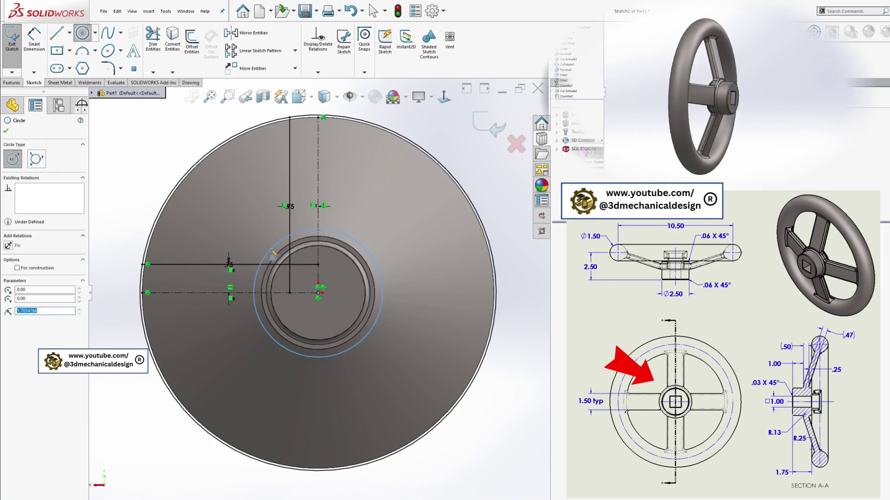
Step: Dimension the second circle at 3 in diameter
click(34, 36)
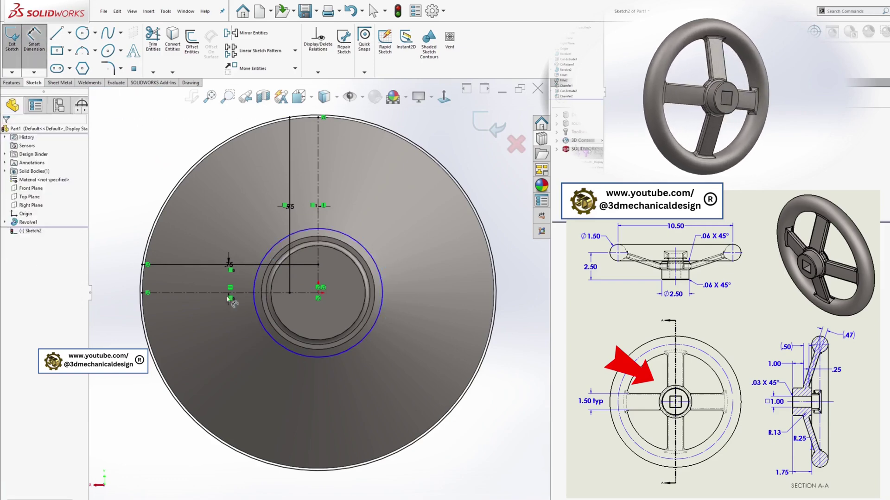
click(258, 320)
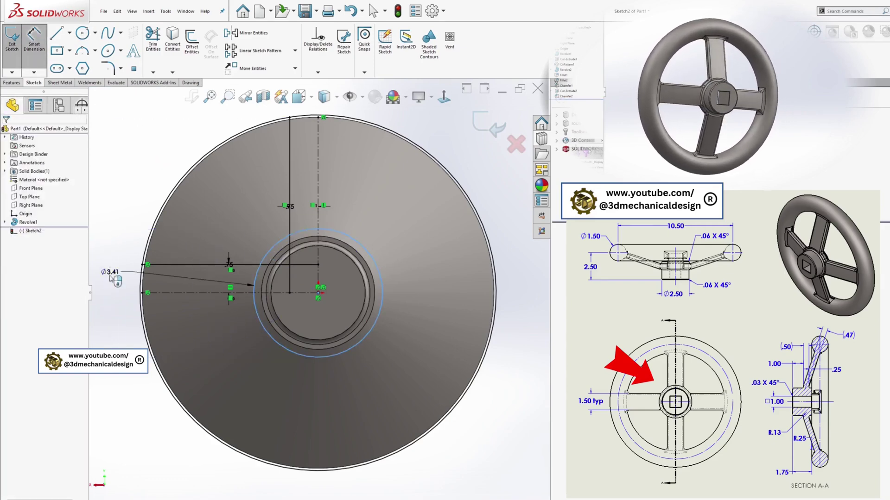
click(116, 277)
text(3)
key(Return)
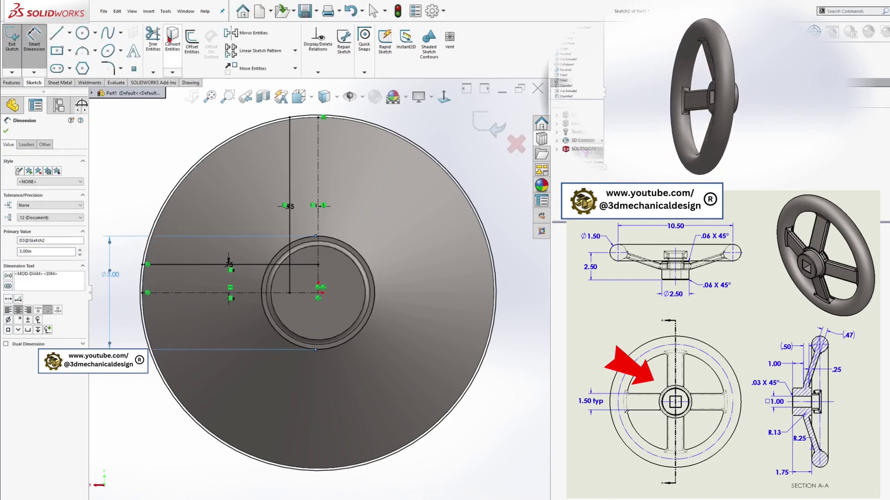
key(Escape)
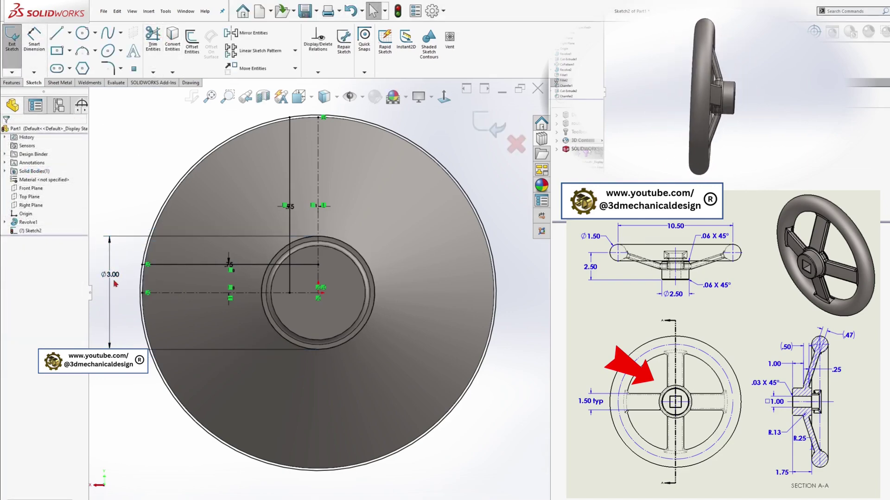
Step: Delete the Ø3.00 dimension and fit the circle to the hub's outer edge
click(130, 237)
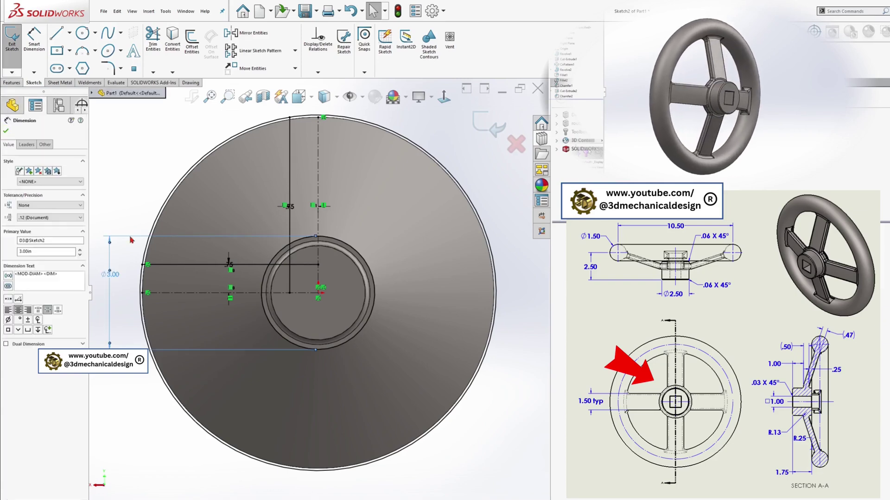
key(Delete)
drag(283, 247, 277, 238)
ctrl+click(284, 247)
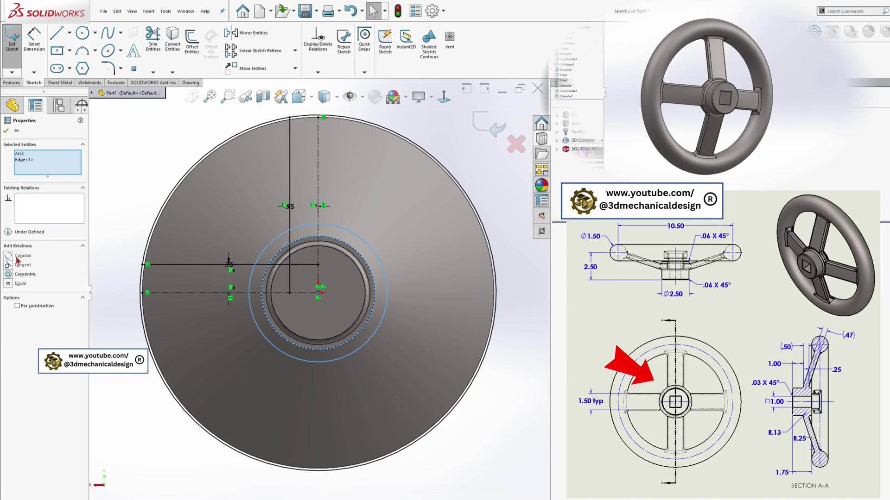
key(Escape)
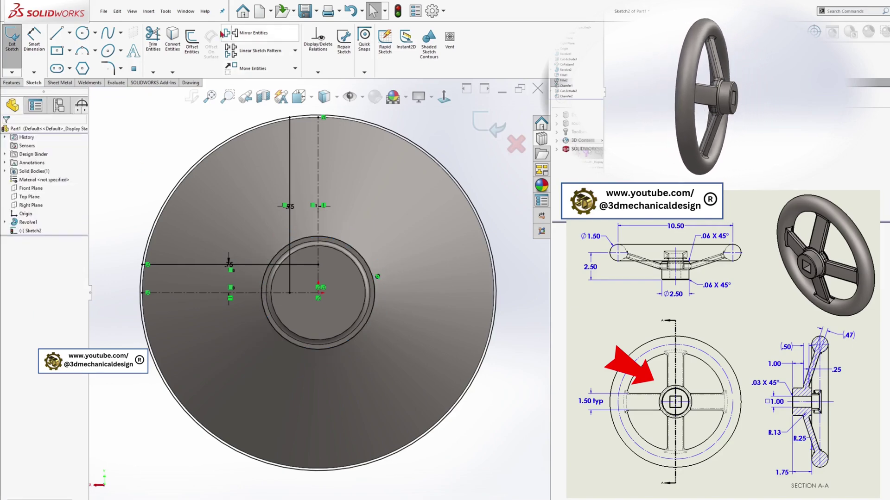
Step: Trim the offset line segments lying inside the hub circle
click(153, 40)
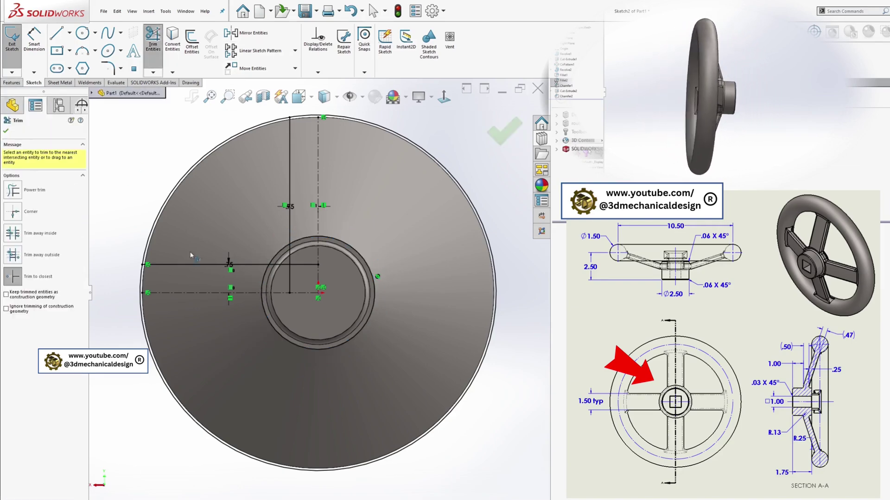
click(291, 277)
scroll(291, 277, down, 3)
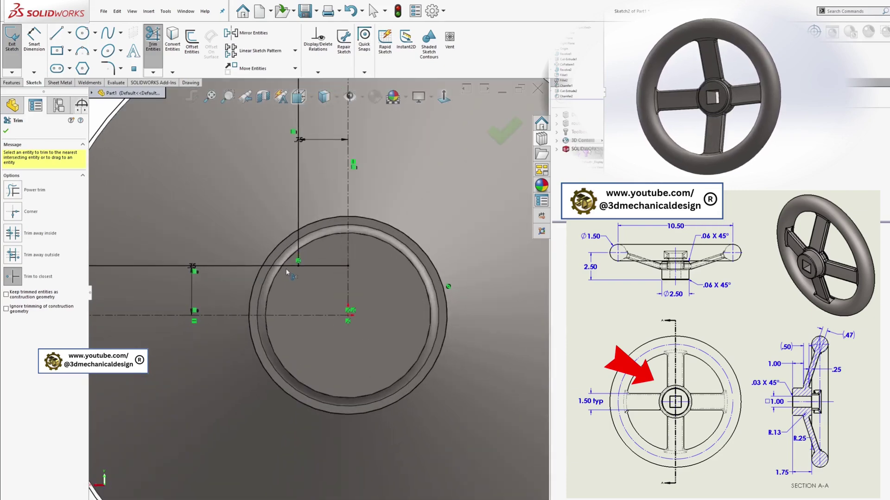
scroll(287, 272, down, 2)
click(271, 268)
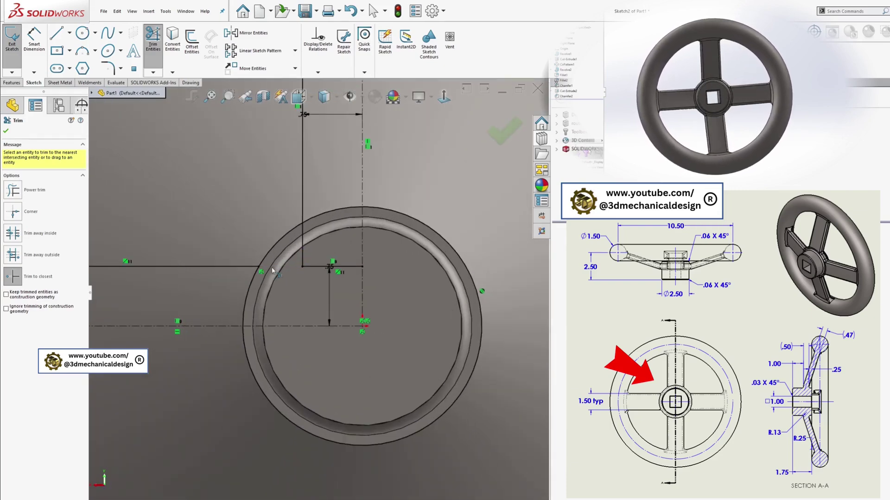
click(305, 241)
click(317, 267)
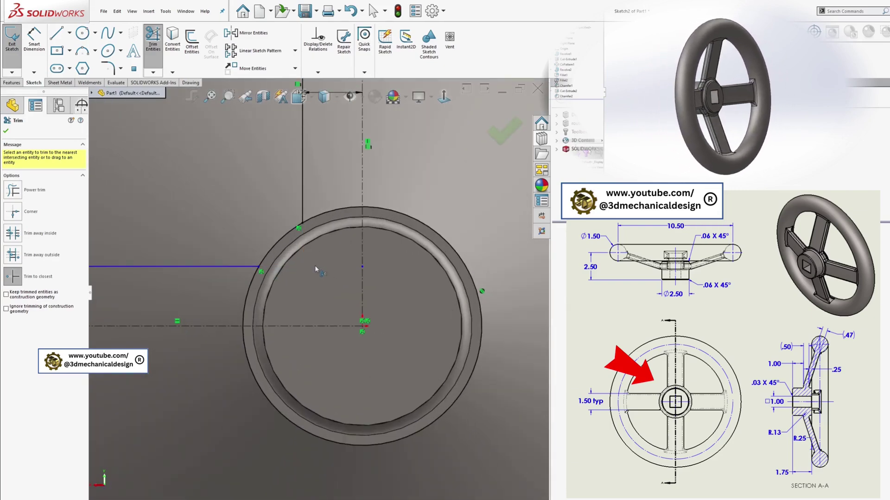
scroll(315, 265, up, 4)
Step: Draw a centerline from the spoke line's end across the hub
click(69, 33)
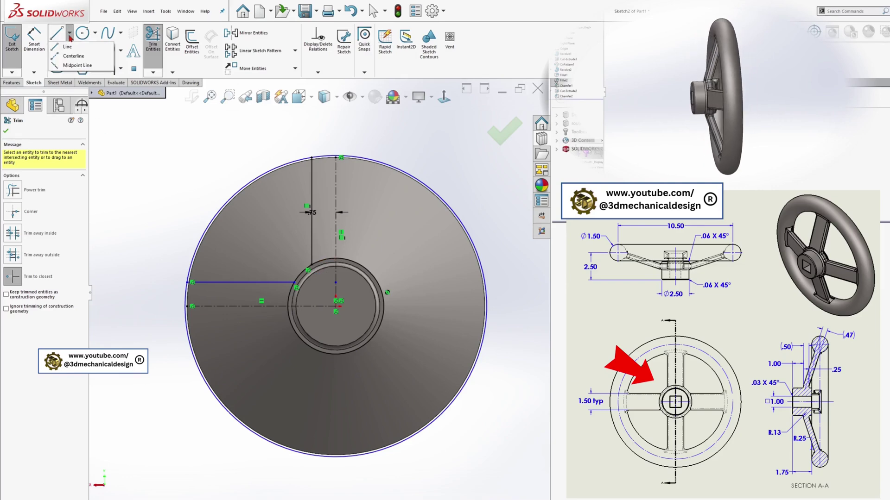
click(69, 50)
scroll(308, 280, down, 3)
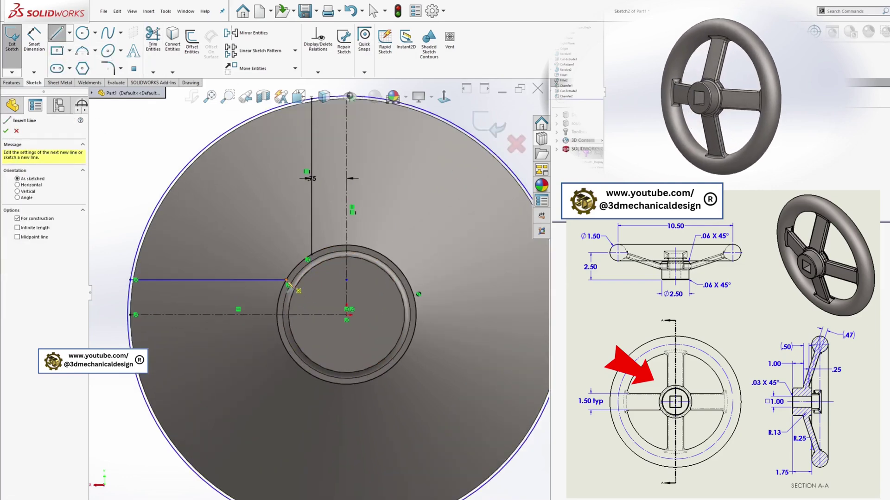
click(289, 284)
click(347, 280)
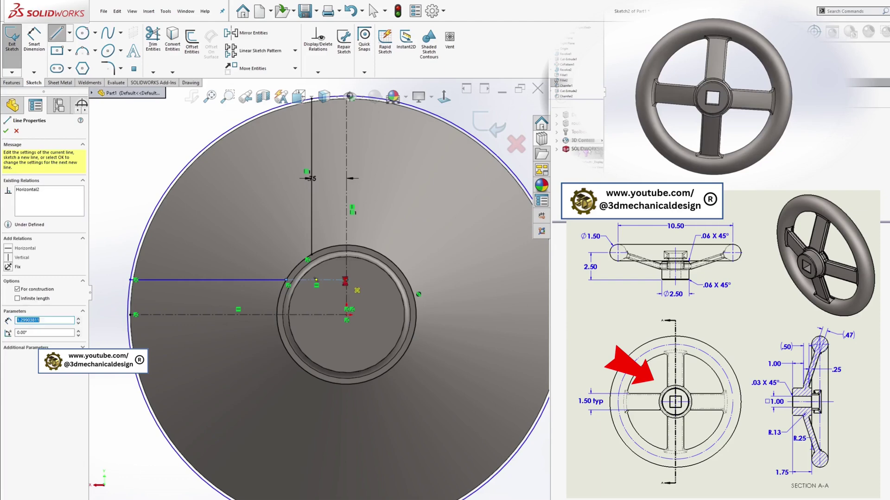
key(Escape)
Step: Dimension the lines .75 apart and add a Horizontal relation to the long line
click(35, 46)
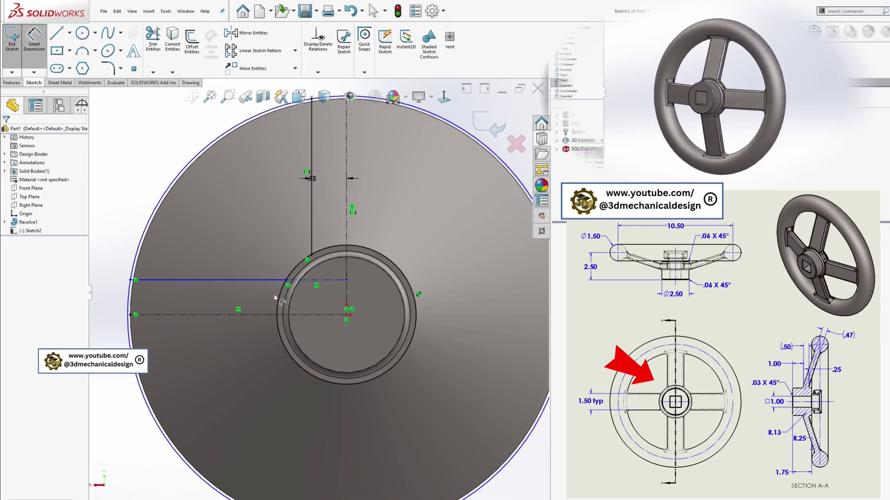
click(307, 315)
click(306, 280)
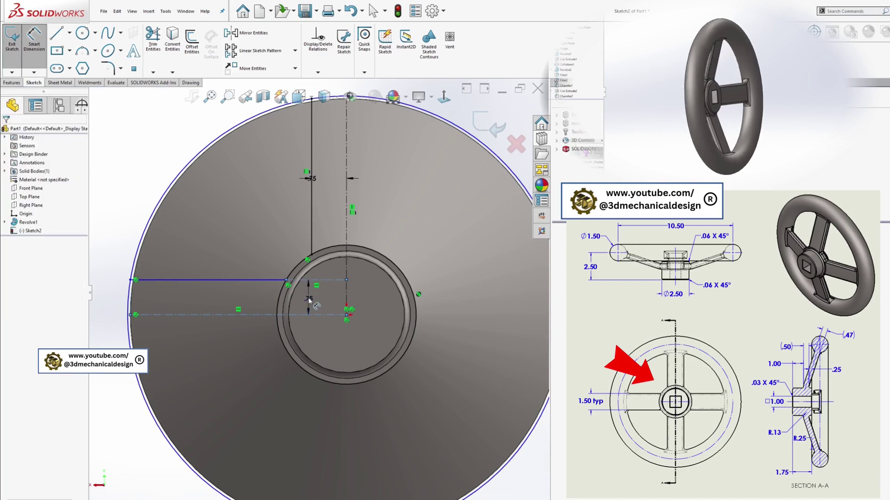
click(309, 300)
click(248, 284)
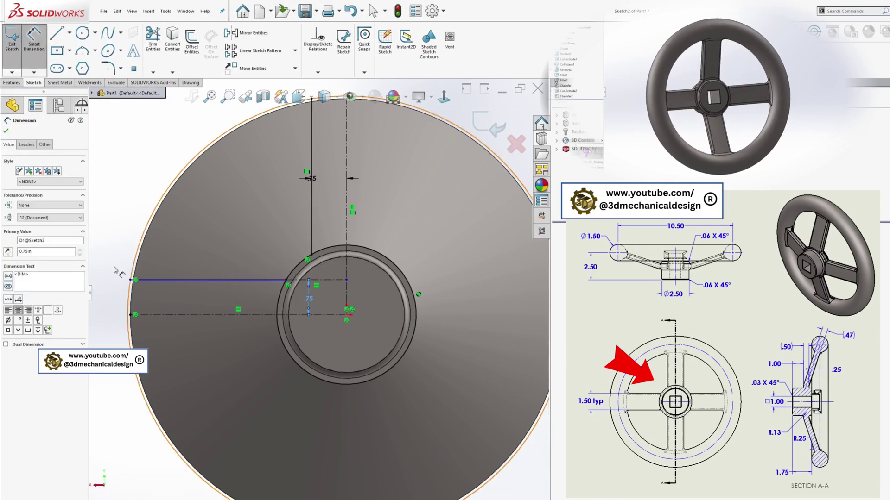
key(Escape)
click(165, 280)
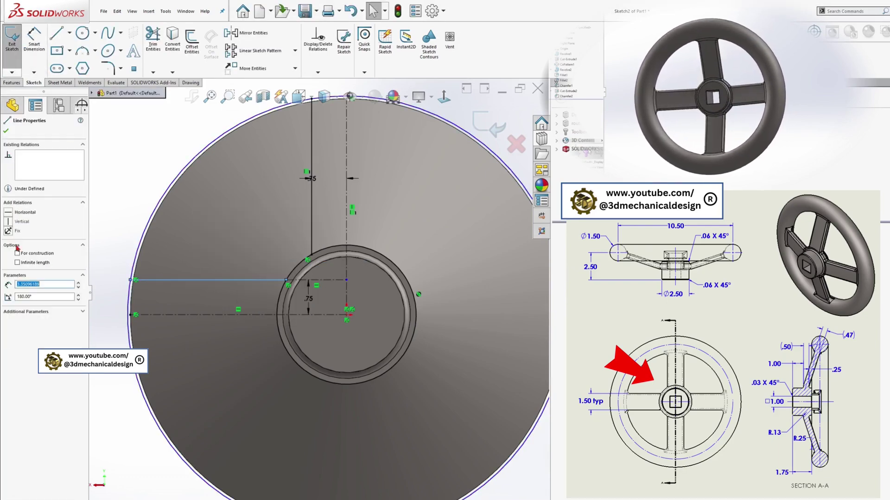
click(7, 213)
click(111, 175)
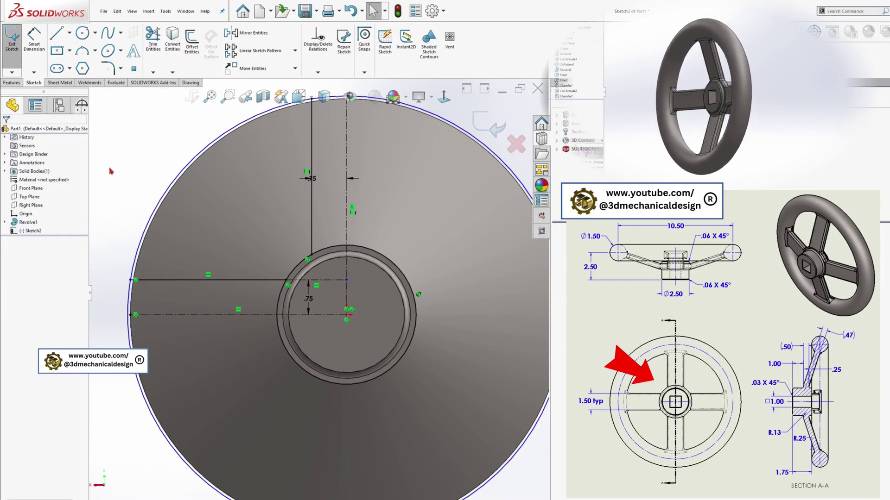
Step: Trim the outer arc and hub circle down to one closed spoke-window outline
click(146, 37)
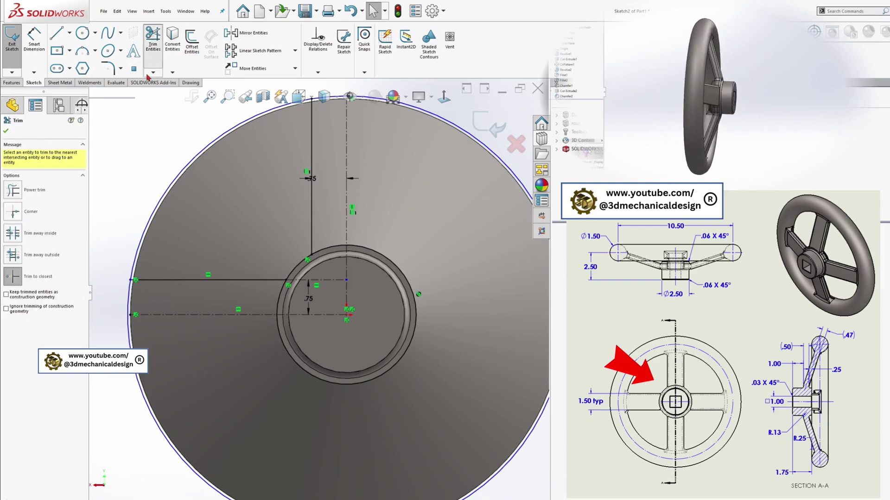
click(127, 299)
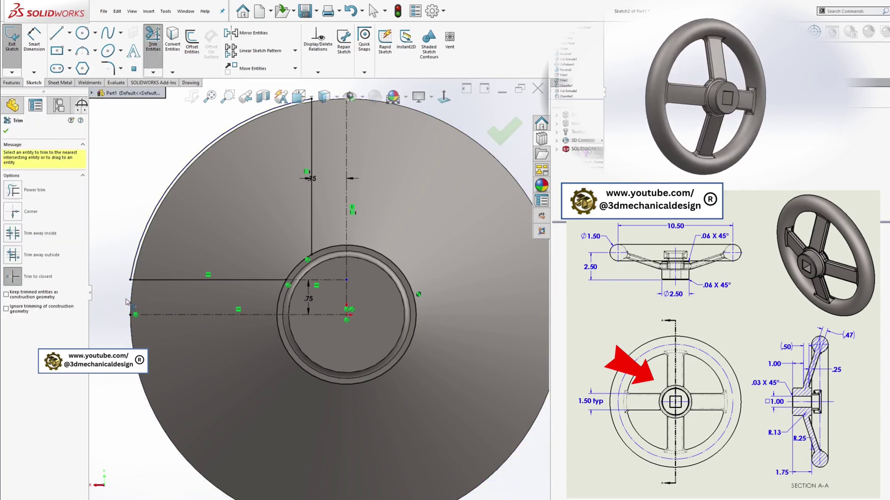
key(f)
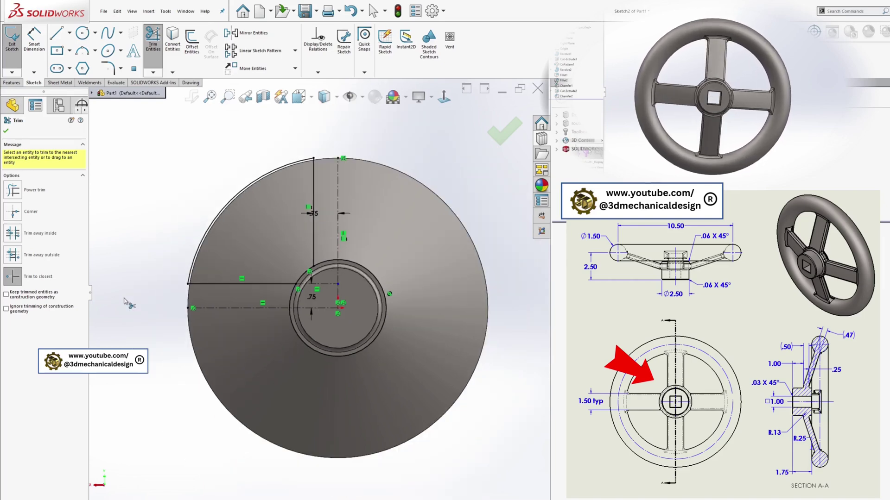
scroll(275, 297, down, 3)
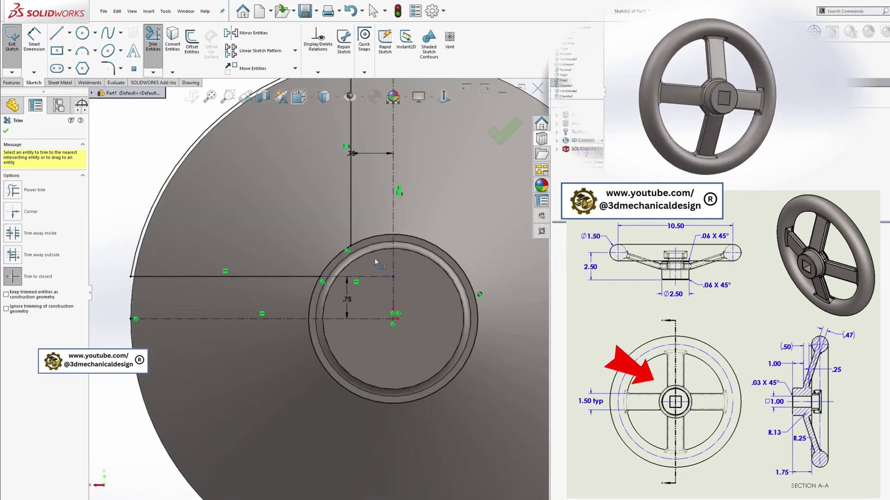
click(311, 298)
click(309, 322)
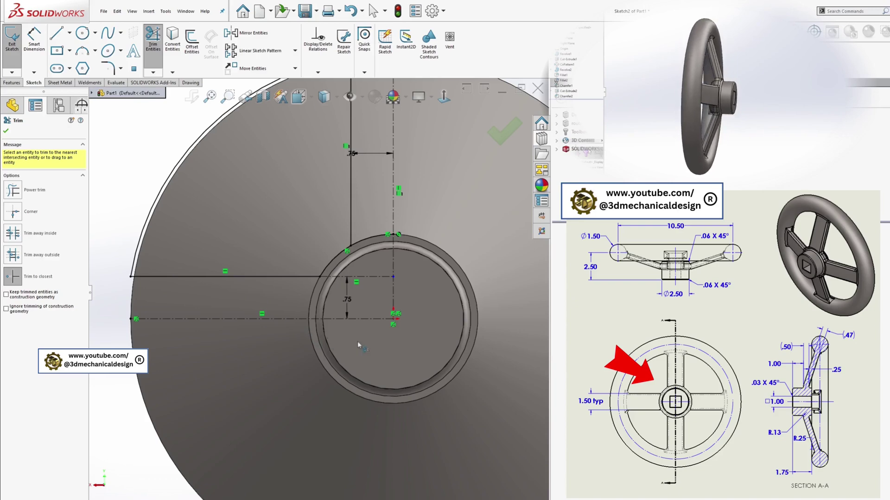
click(368, 240)
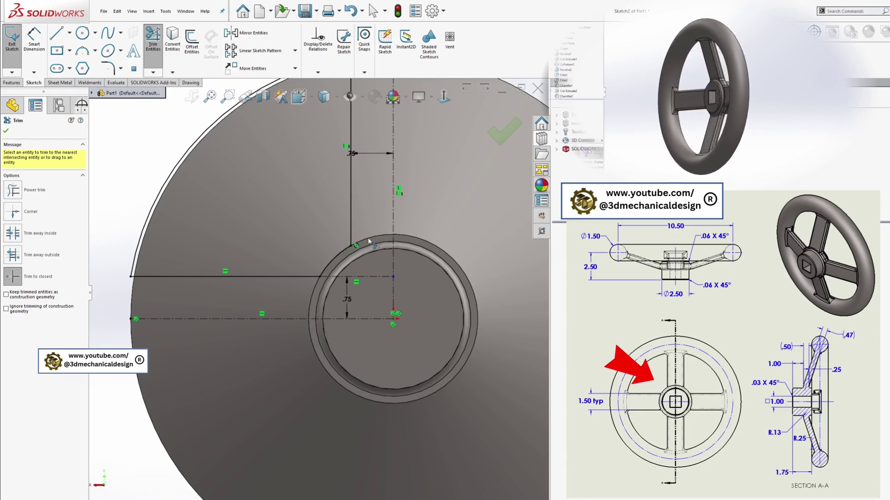
scroll(369, 241, up, 5)
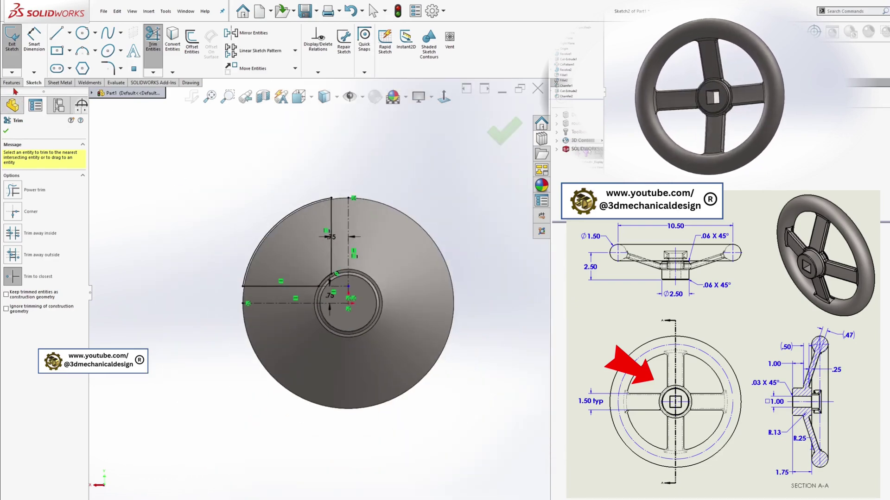
click(13, 85)
Step: Extrude-cut the quarter profile Through All to remove the upper-left window from the disc
click(122, 41)
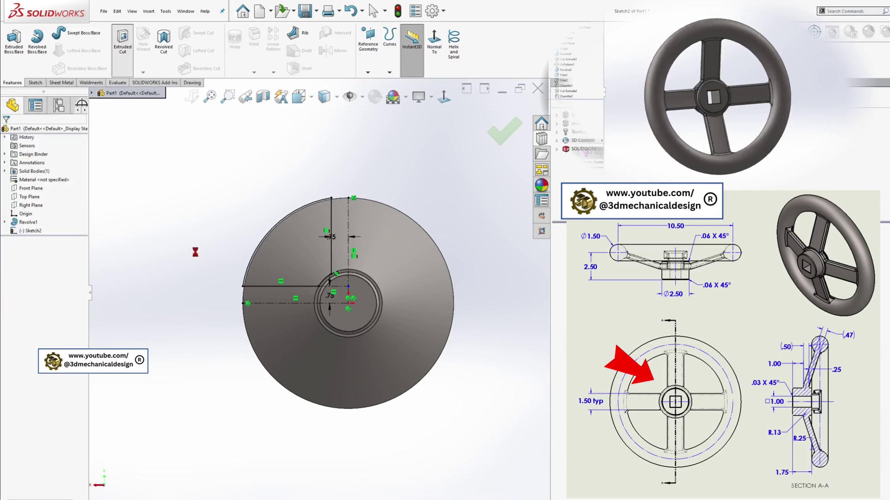
click(48, 177)
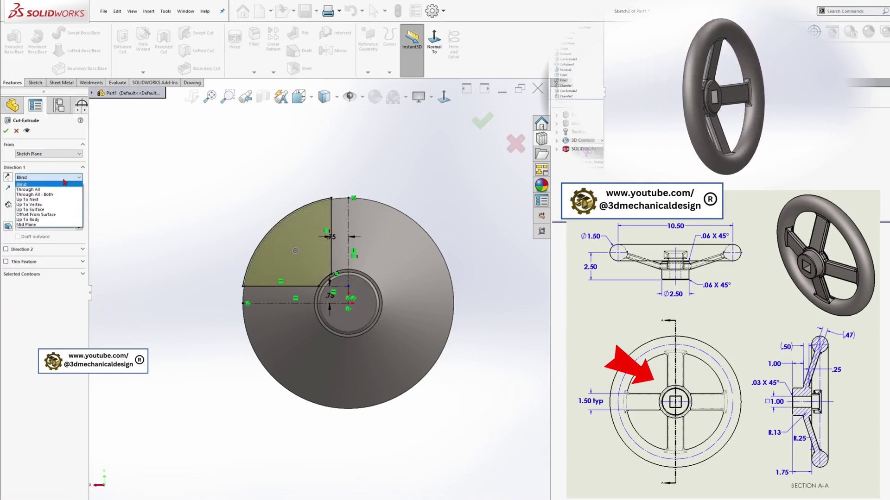
click(40, 185)
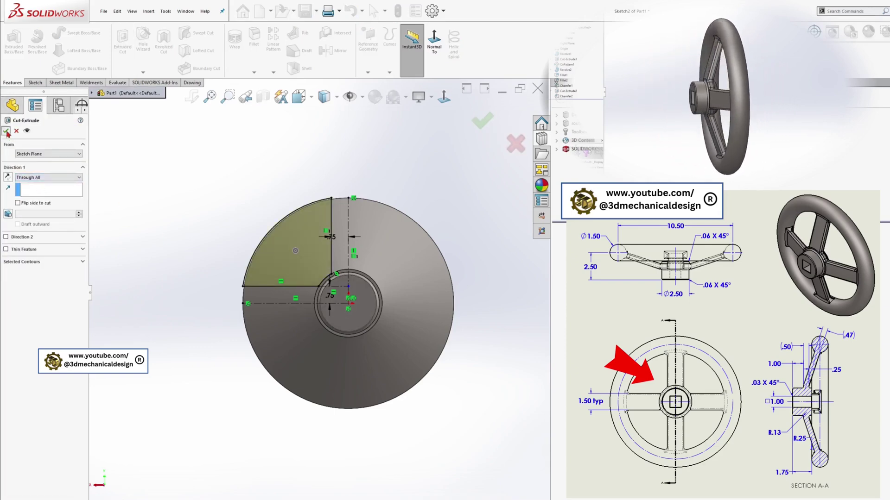
key(Return)
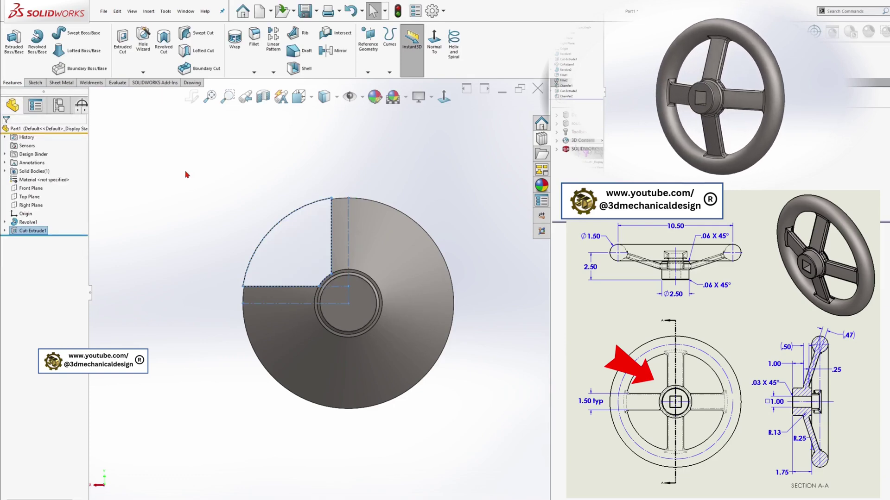
middle_drag(186, 174, 224, 198)
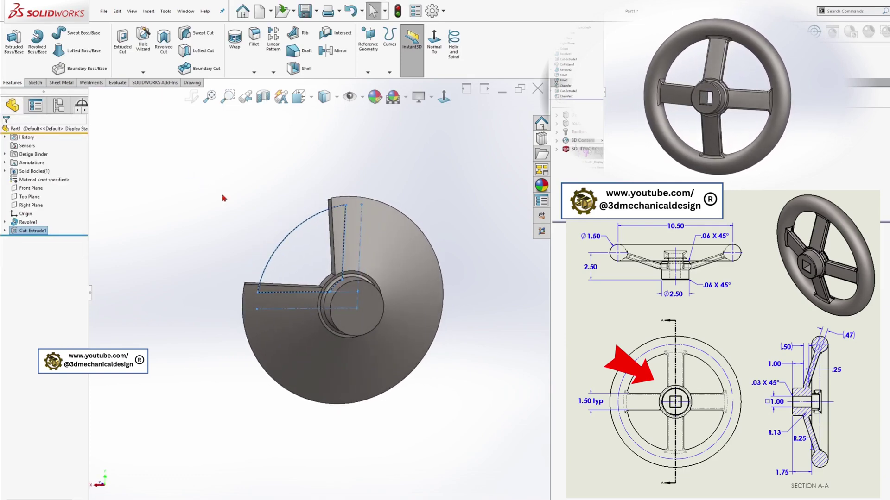
Step: Circular-pattern Cut-Extrude1 as 4 equally spaced instances over 360° about the hub edge
click(274, 73)
click(277, 94)
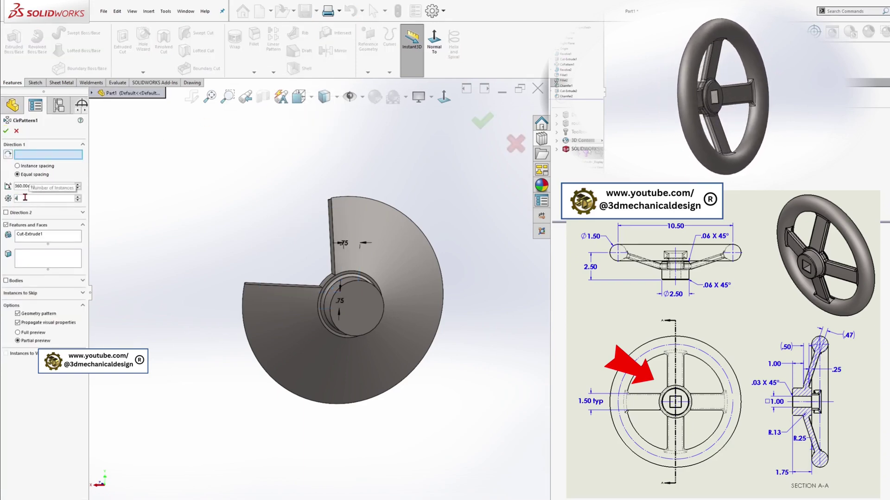
scroll(334, 273, down, 3)
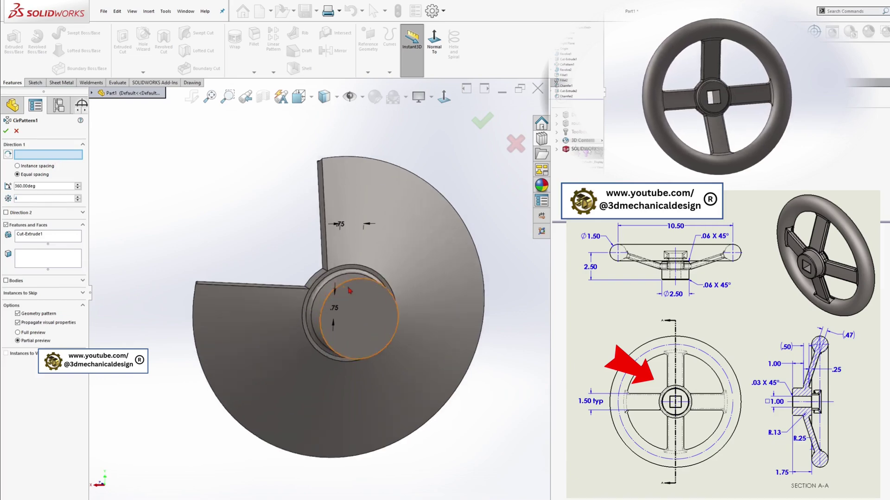
click(351, 277)
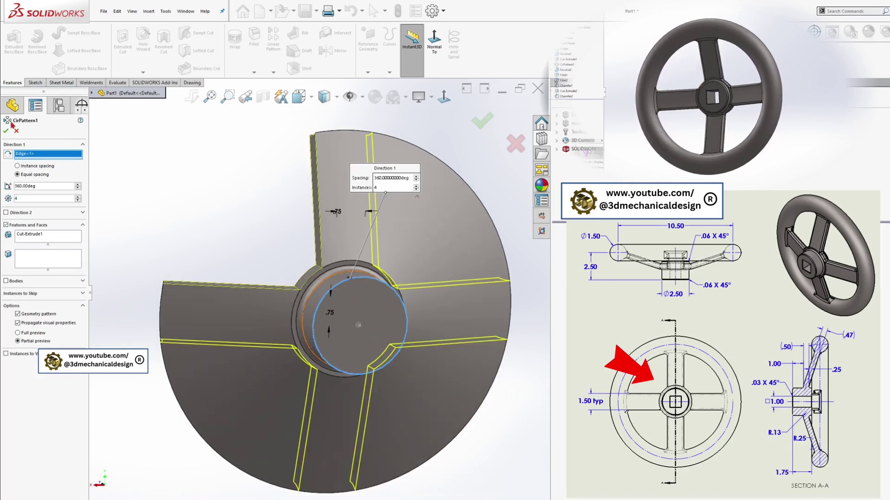
click(6, 130)
Step: Orient the view normal to the Right Plane
middle_drag(282, 225, 419, 177)
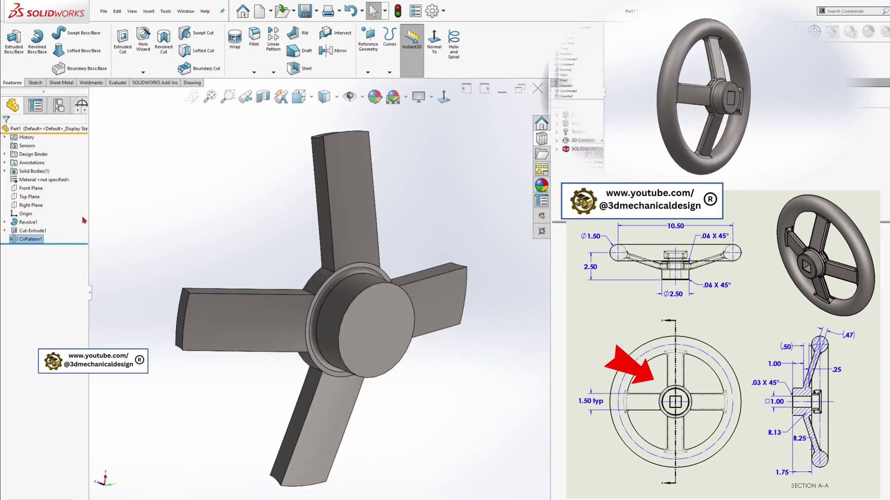
click(30, 205)
click(444, 96)
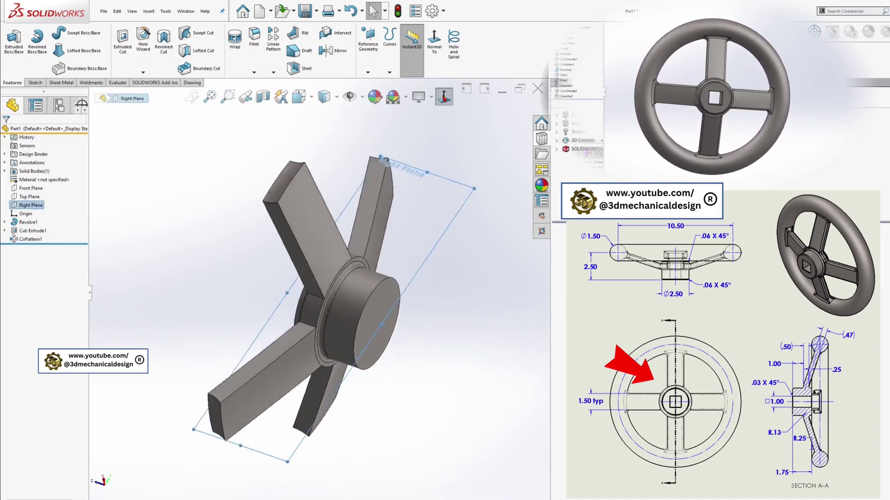
Step: Start a sketch on the Right Plane and draw the rim section circle
click(14, 46)
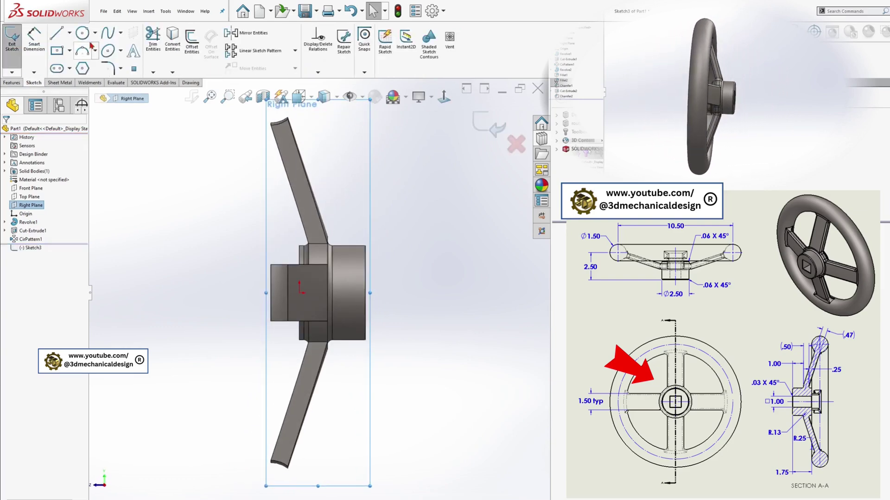
click(83, 33)
scroll(296, 259, up, 3)
scroll(291, 234, down, 4)
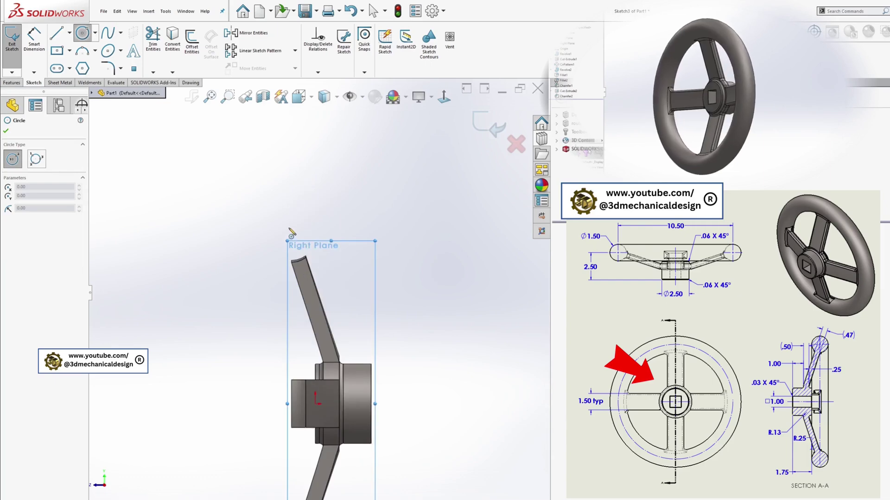
click(289, 219)
click(265, 210)
Step: Dimension the rim circle at 1.50 diameter
click(34, 40)
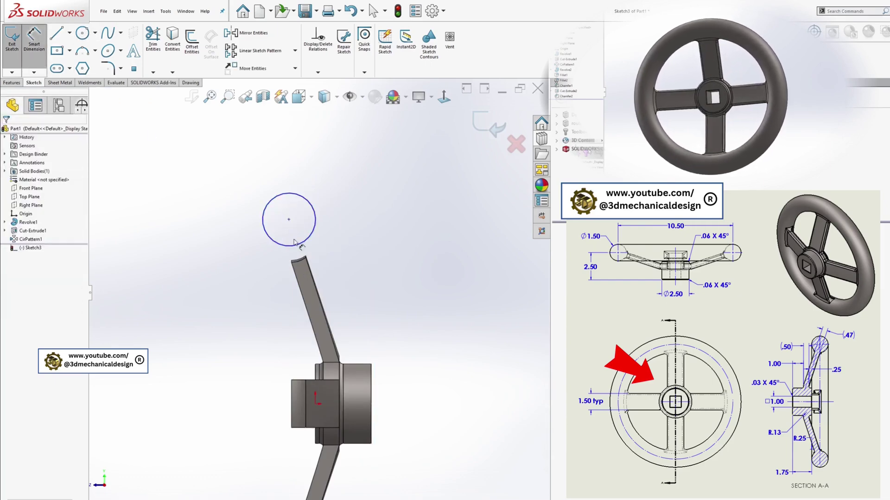
click(280, 195)
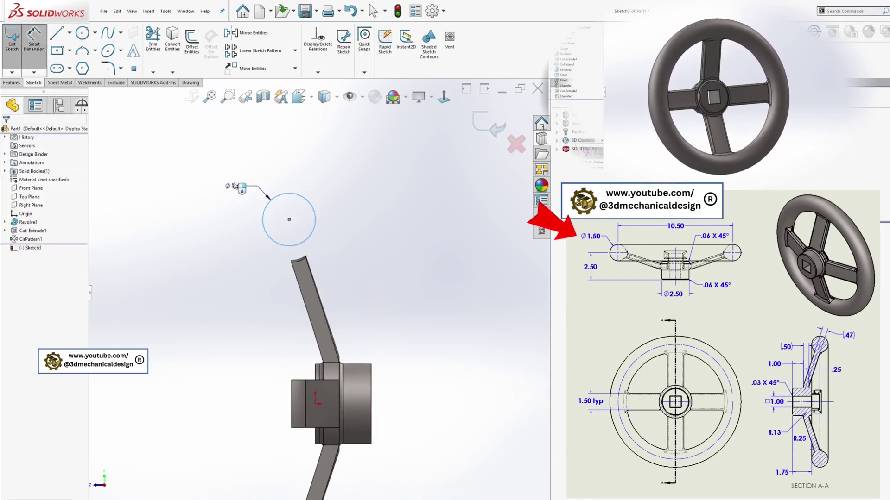
click(234, 185)
text(1.5)
key(Return)
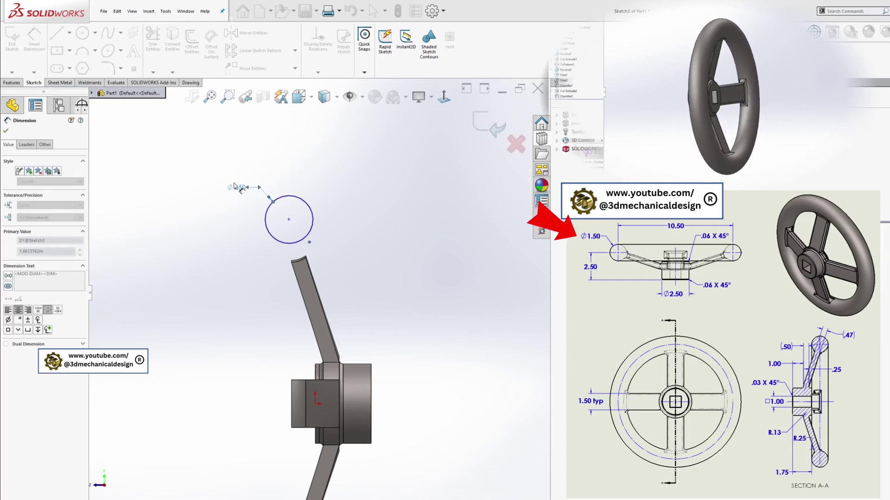
Step: Locate the circle centre 2.50 from the hub edge and 5.25 above the origin
click(289, 219)
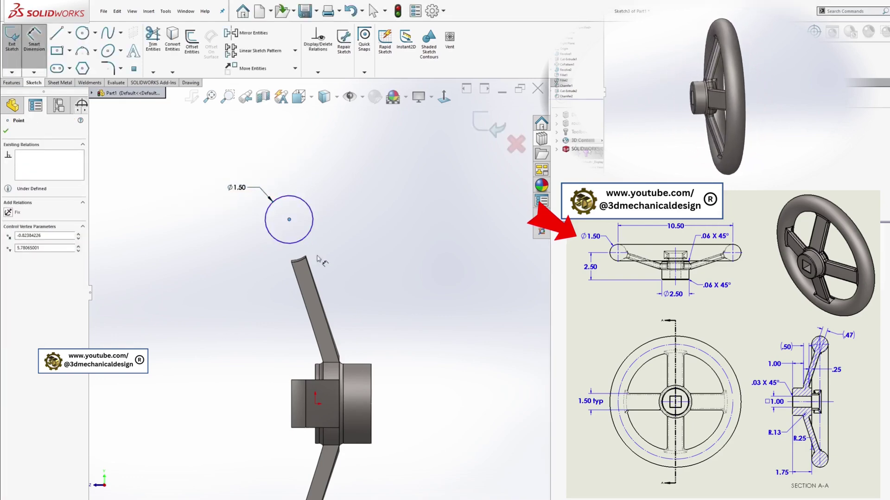
click(372, 375)
click(364, 277)
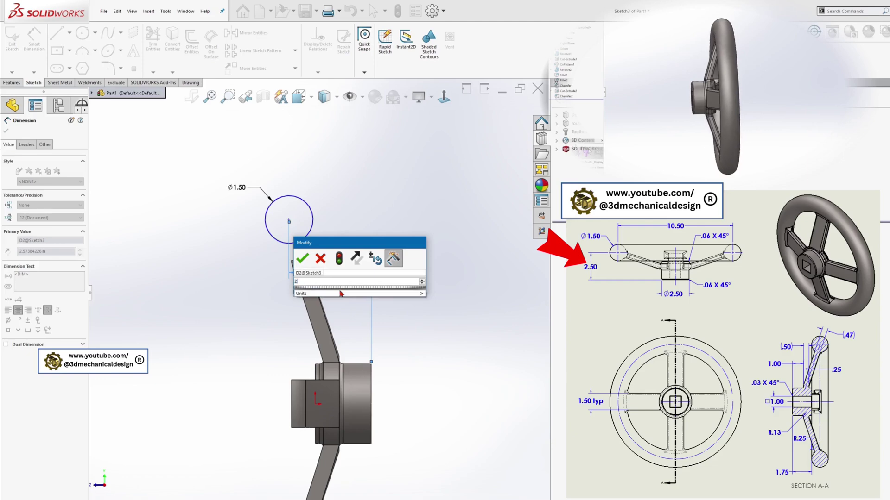
text(2.5)
key(Return)
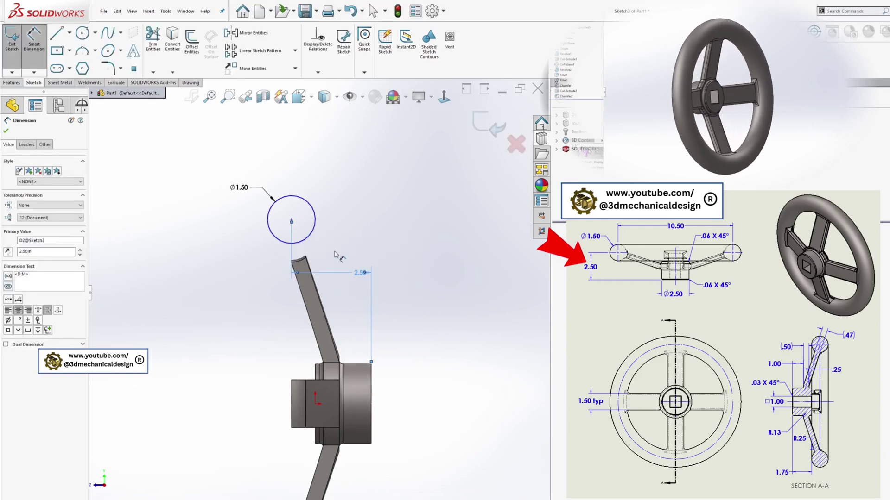
click(291, 219)
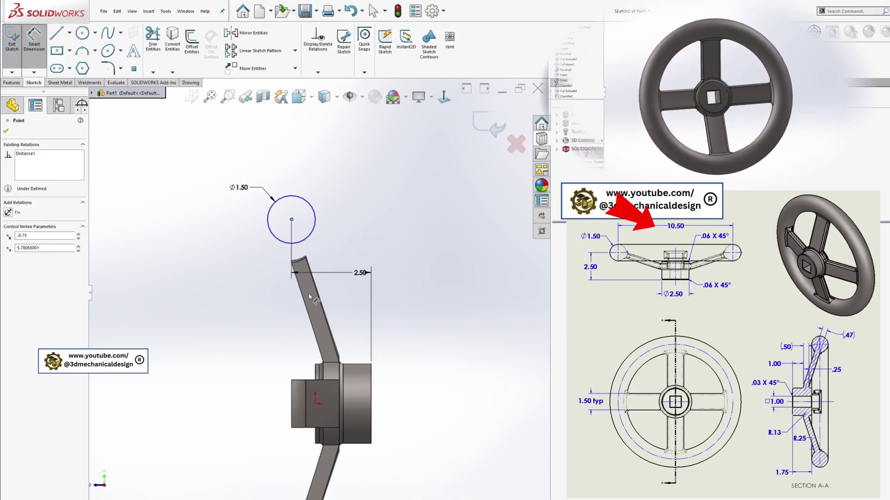
click(314, 405)
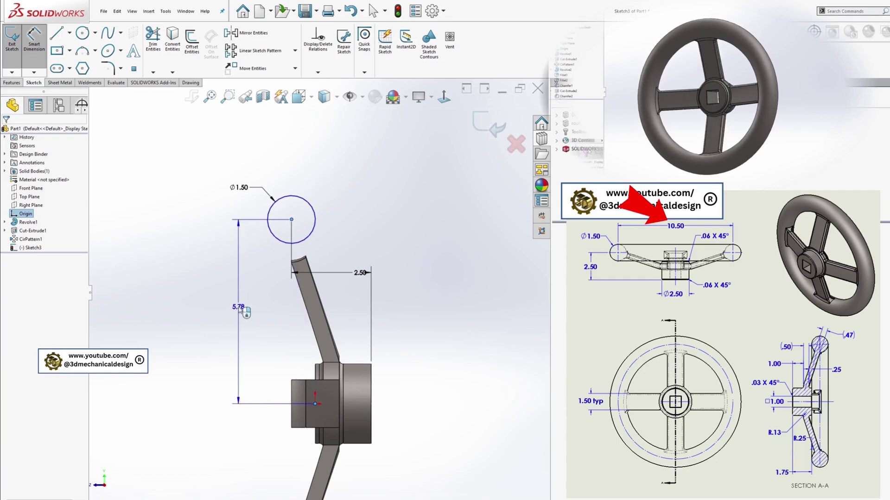
click(229, 339)
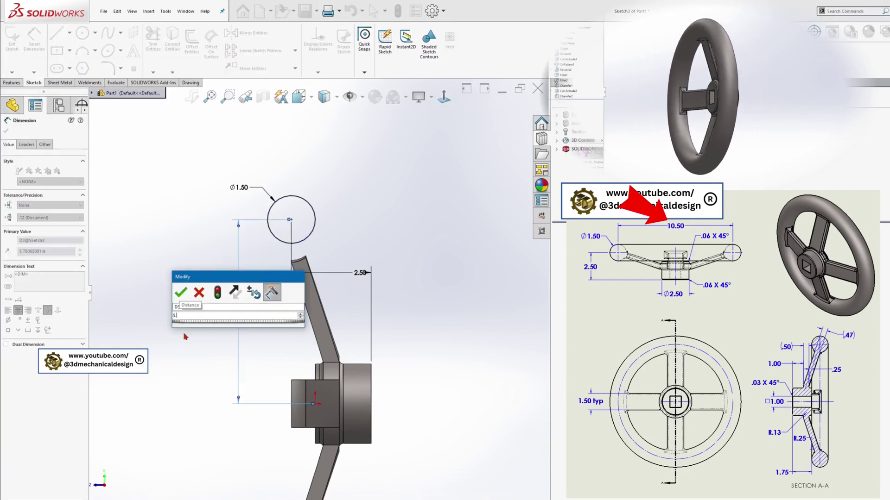
key(Return)
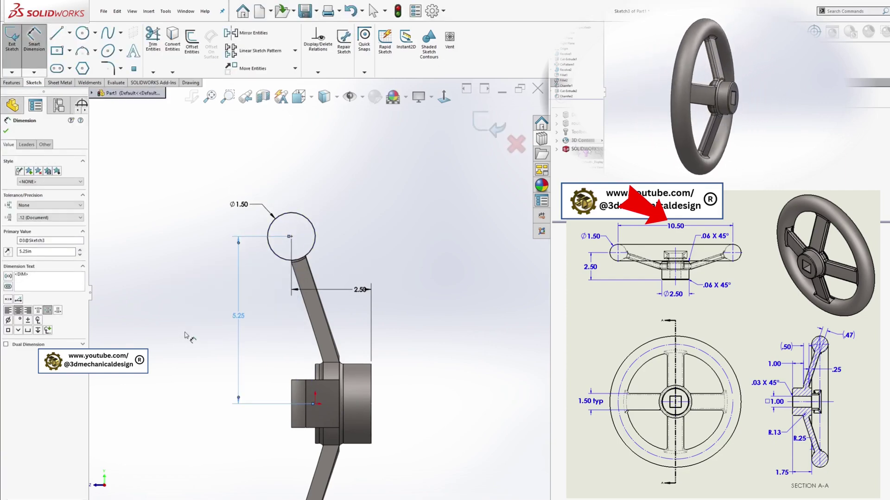
click(12, 82)
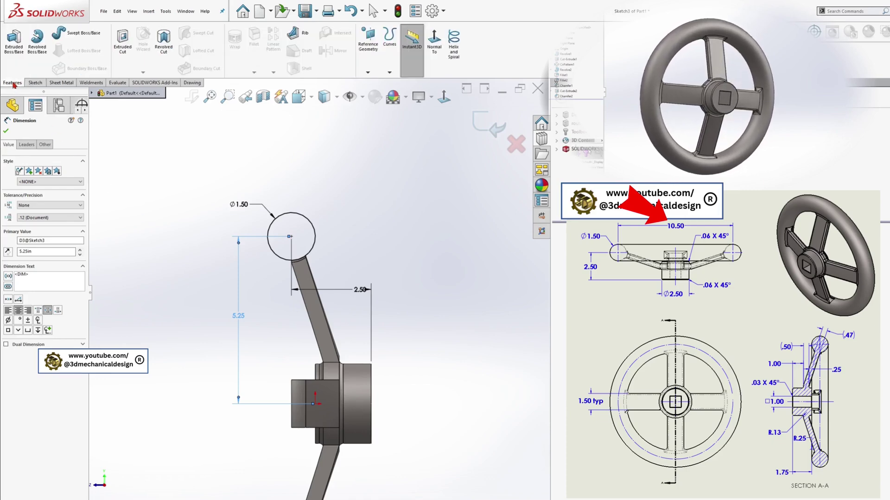
Step: Draw a horizontal centreline from the origin as the revolve axis
click(37, 41)
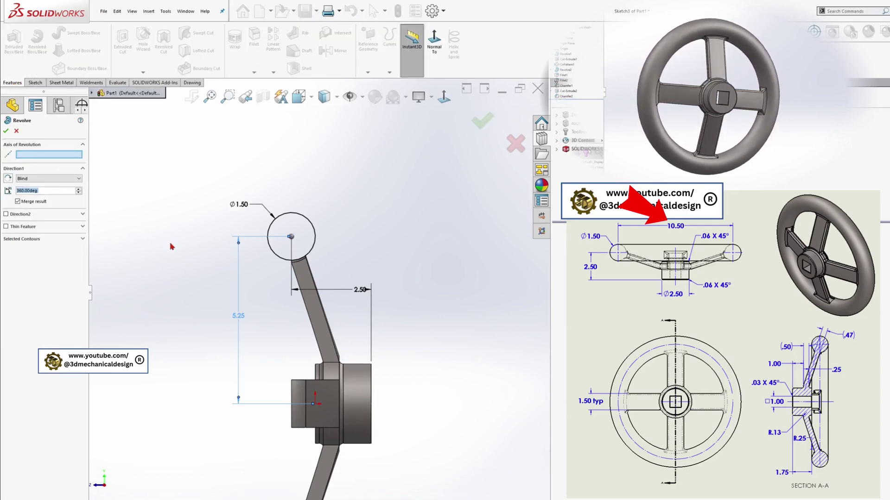
click(17, 132)
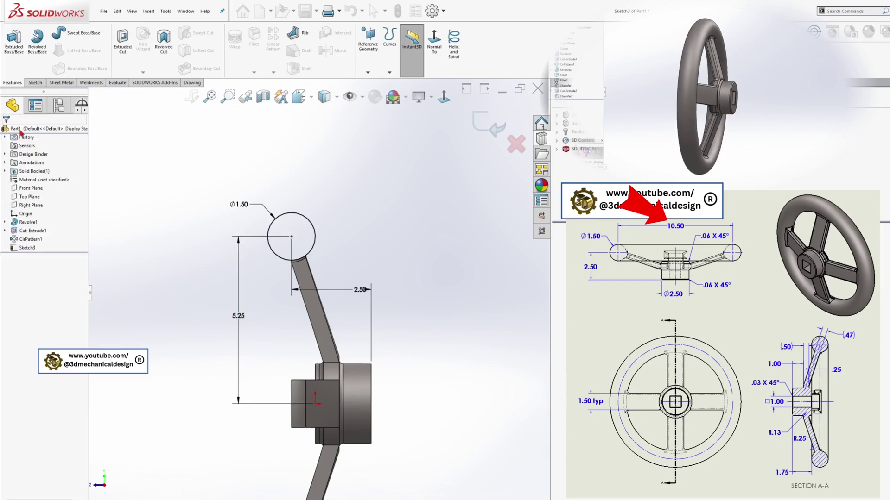
click(38, 83)
click(70, 33)
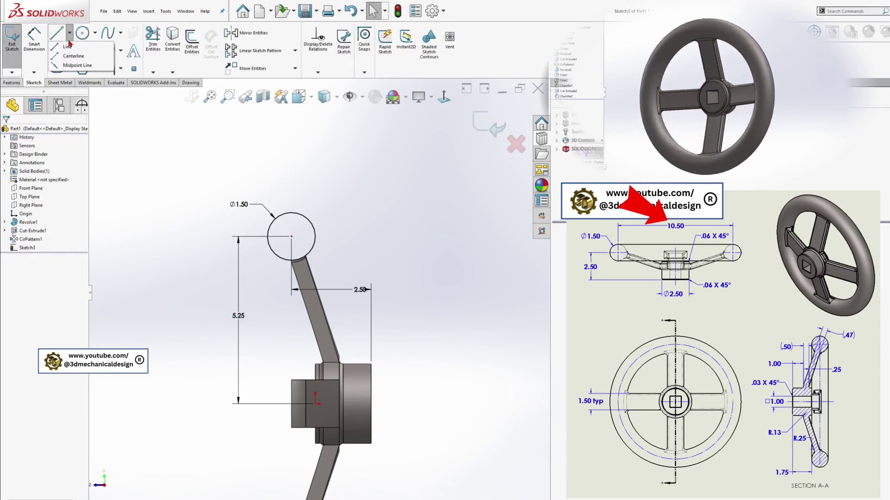
click(62, 57)
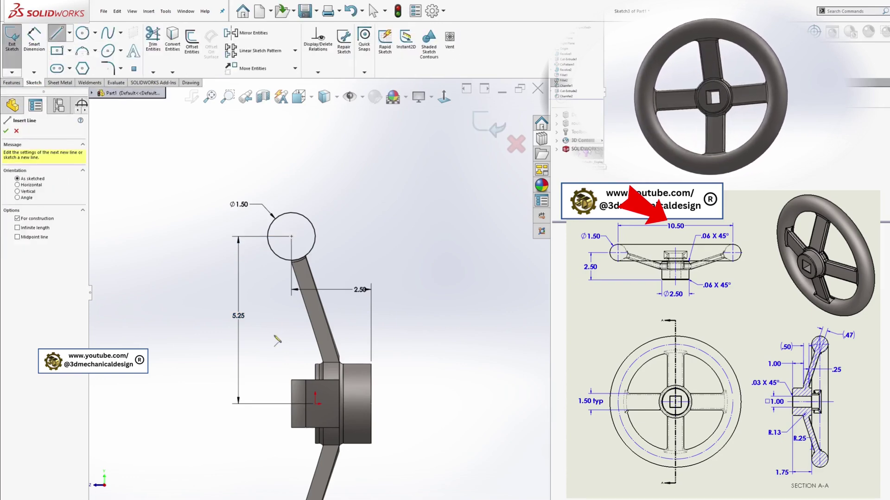
click(315, 403)
click(376, 404)
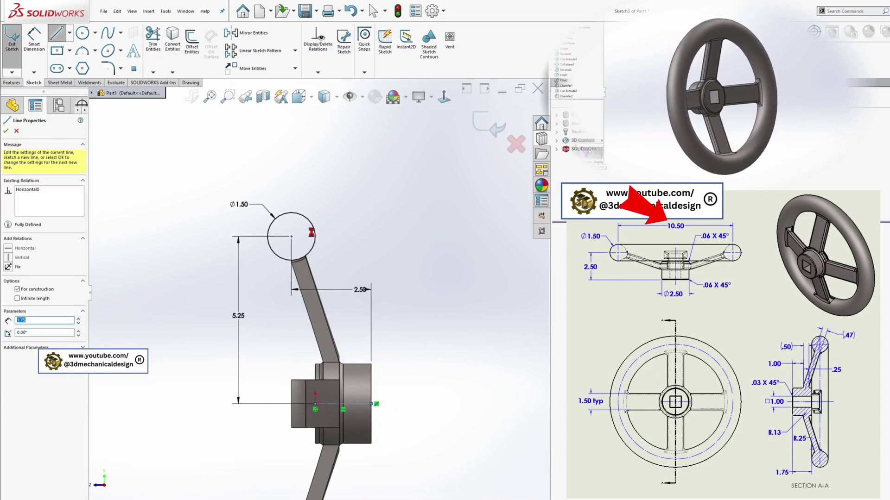
key(Escape)
Step: Revolve the Ø1.50 circle 360° about the centreline to form the round rim
click(12, 82)
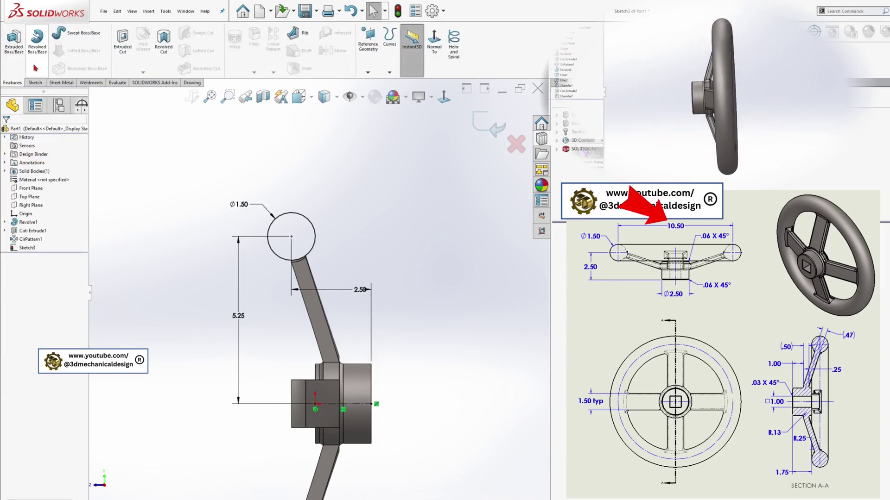
click(37, 40)
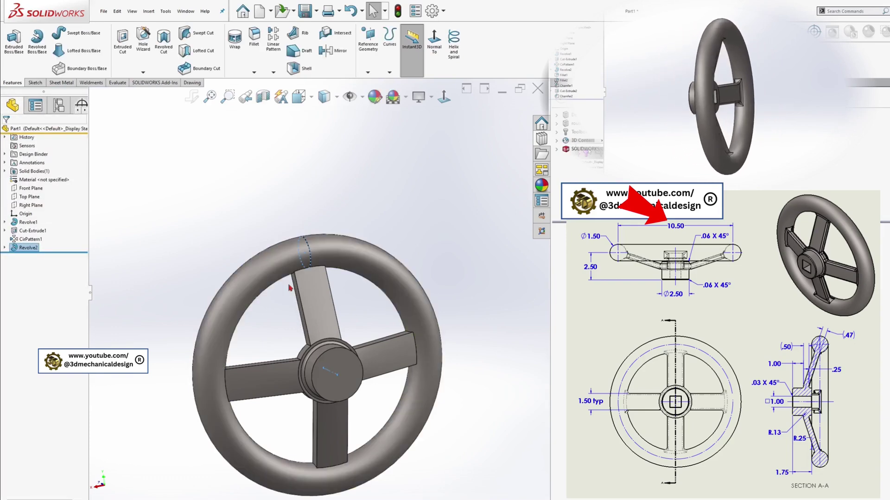
middle_drag(327, 332, 274, 244)
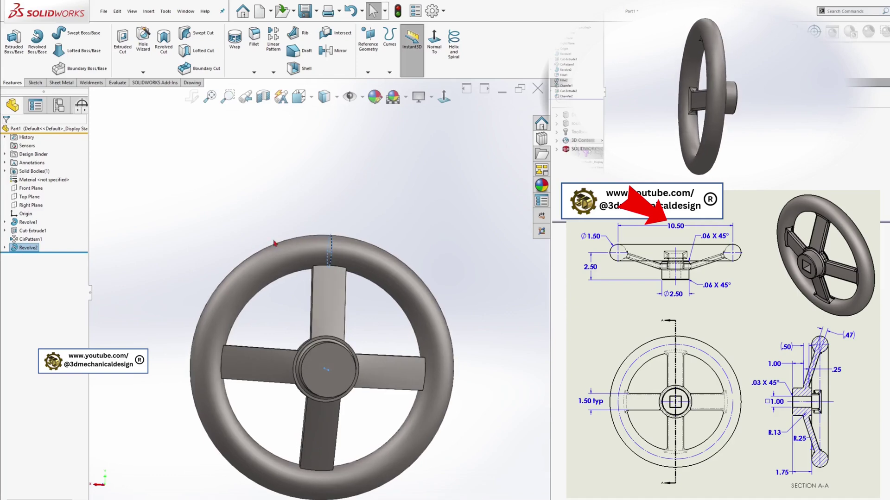
click(256, 72)
Step: Start a 0.25 in fillet and select the hub edges
click(254, 83)
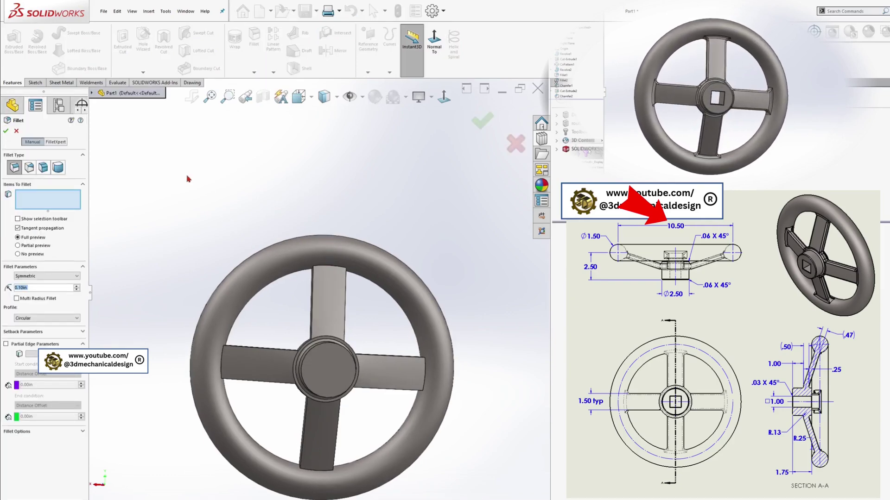
text(0.25)
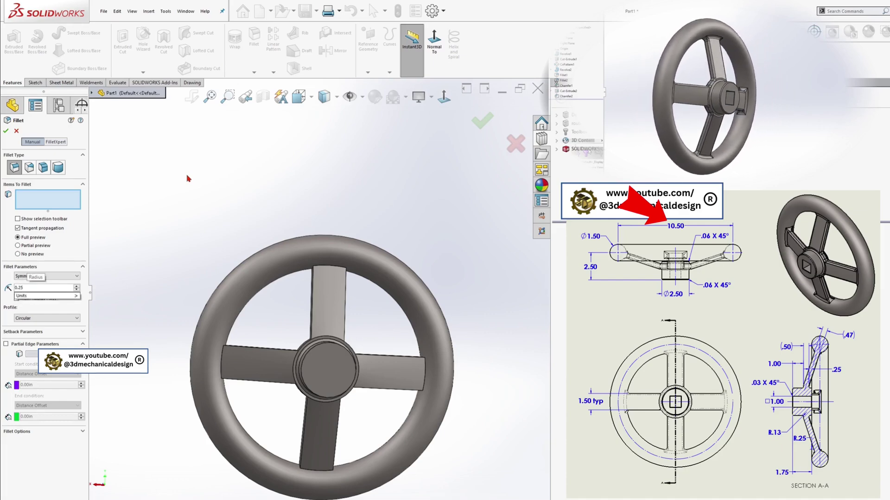
key(Return)
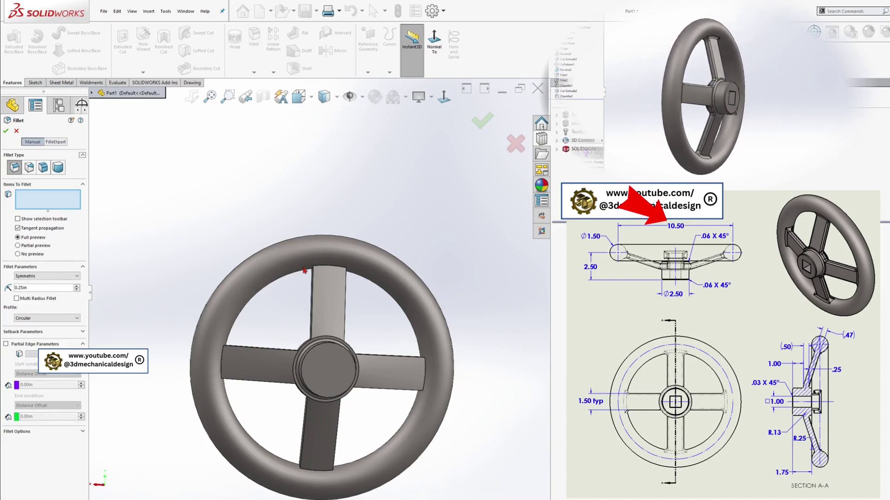
click(335, 302)
click(335, 301)
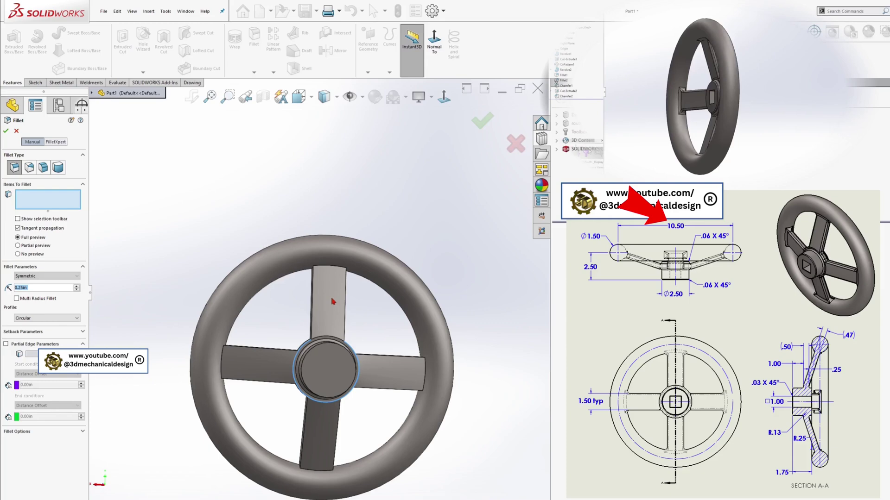
middle_drag(322, 306, 356, 332)
scroll(322, 366, down, 5)
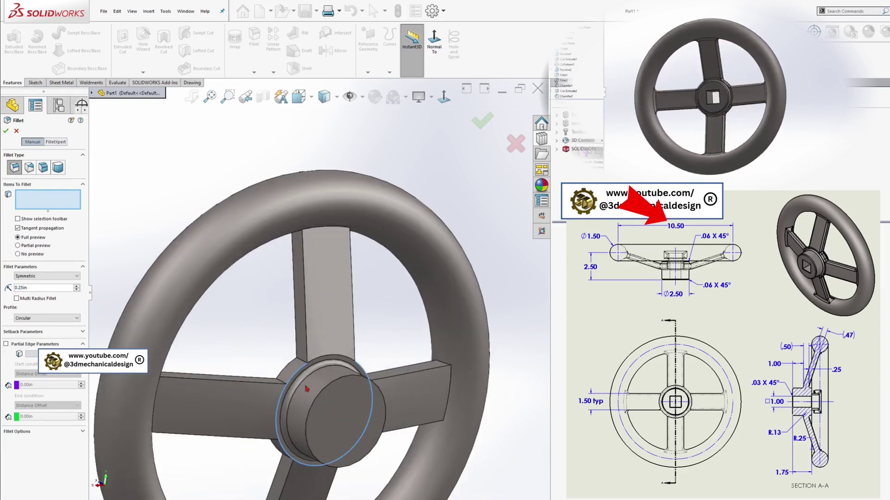
click(263, 349)
middle_drag(263, 349, 185, 356)
click(434, 292)
Step: Add the spoke-to-hub edges and the first spoke-to-rim edges to the fillet
click(371, 287)
click(412, 318)
click(441, 473)
click(348, 388)
click(247, 410)
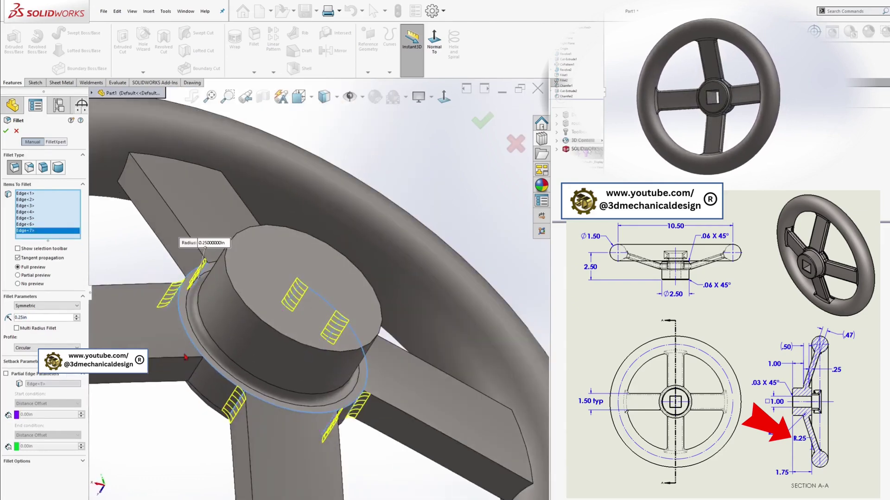
click(198, 369)
click(180, 162)
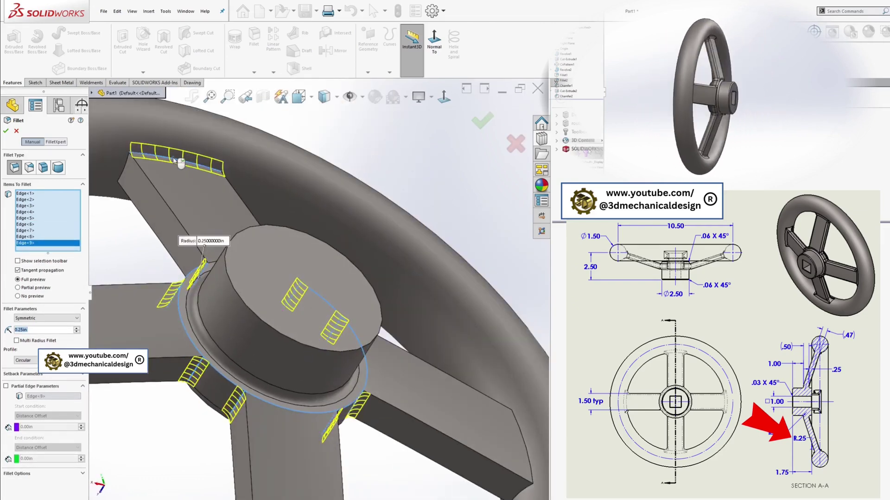
click(128, 168)
Step: Select more spoke-to-rim and spoke-to-hub edges on the left and right spokes
middle_drag(140, 182, 29, 207)
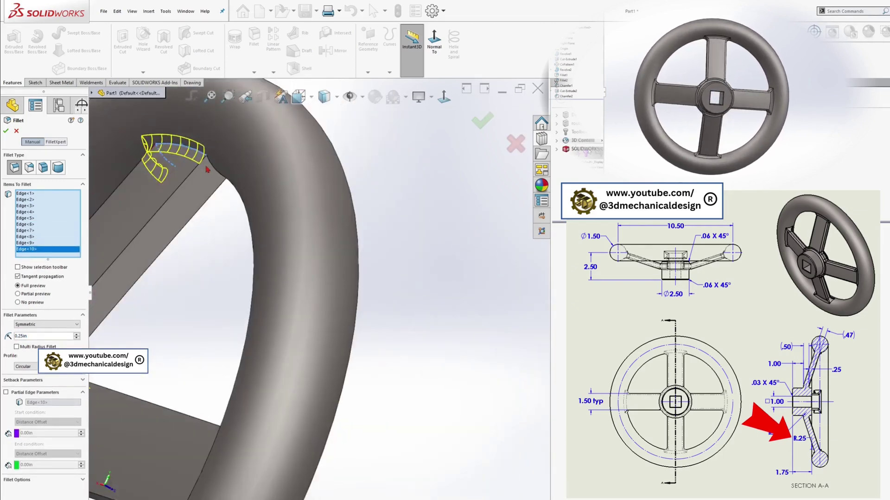
click(211, 164)
middle_drag(211, 164, 253, 197)
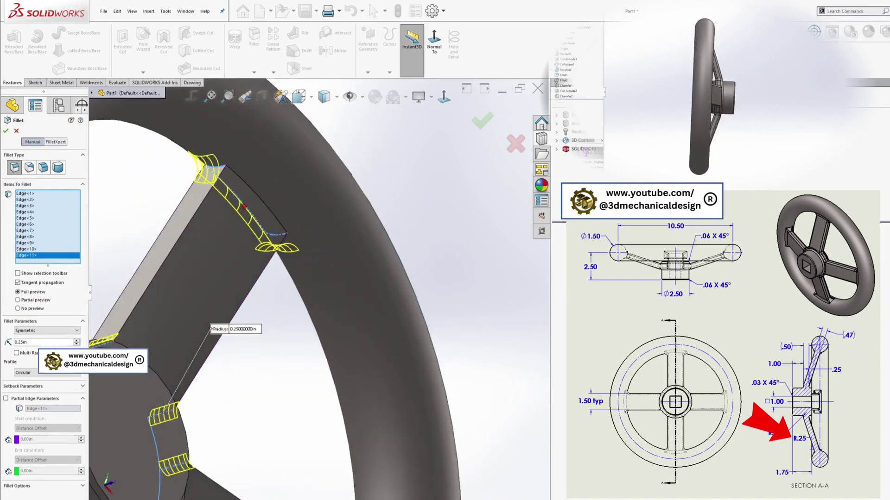
click(253, 190)
scroll(214, 270, up, 4)
middle_drag(343, 375, 302, 357)
click(355, 379)
scroll(355, 379, up, 3)
click(348, 359)
click(331, 357)
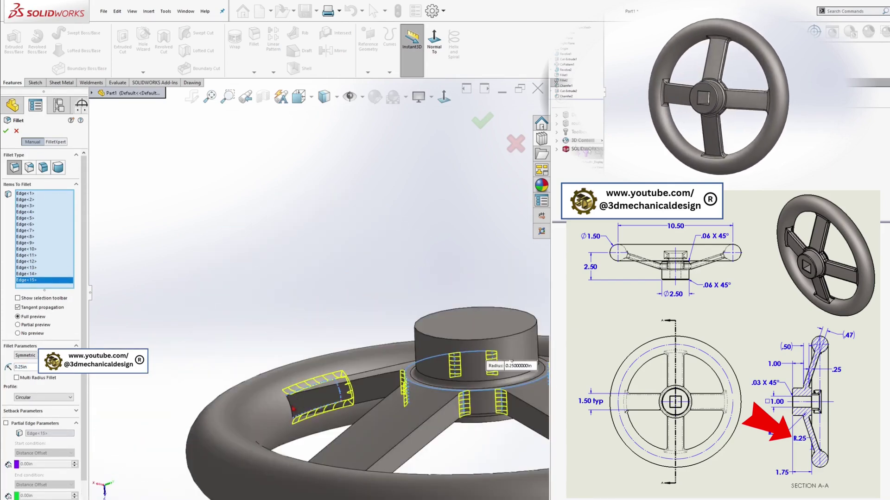
click(292, 407)
scroll(293, 407, up, 4)
middle_drag(294, 407, 300, 437)
scroll(300, 438, down, 2)
click(333, 355)
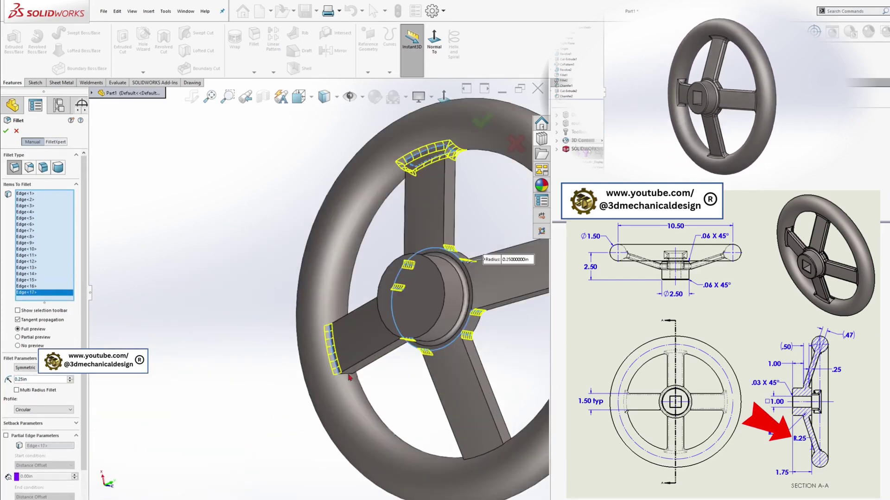
click(348, 375)
Step: Pick the remaining spoke edges at the hub and rim around the wheel
middle_drag(348, 376, 250, 383)
click(361, 344)
middle_drag(360, 344, 341, 343)
scroll(357, 330, down, 3)
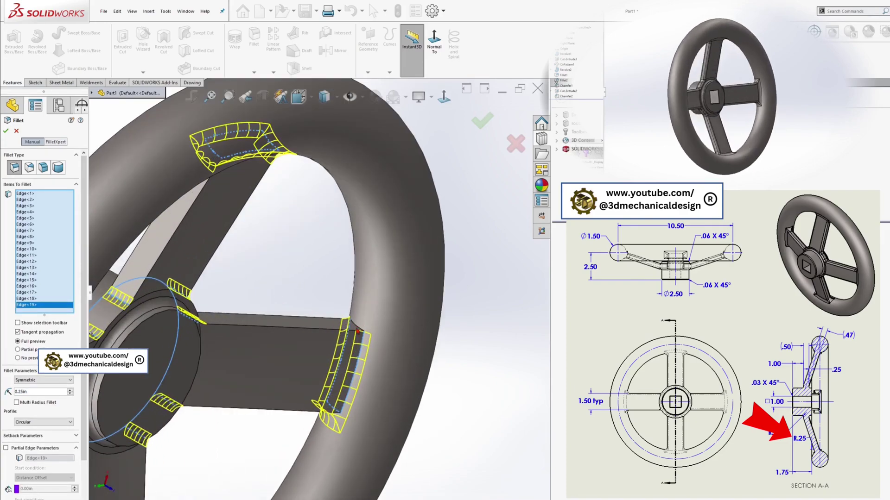
click(357, 331)
scroll(267, 406, up, 4)
click(246, 397)
middle_drag(247, 398, 224, 428)
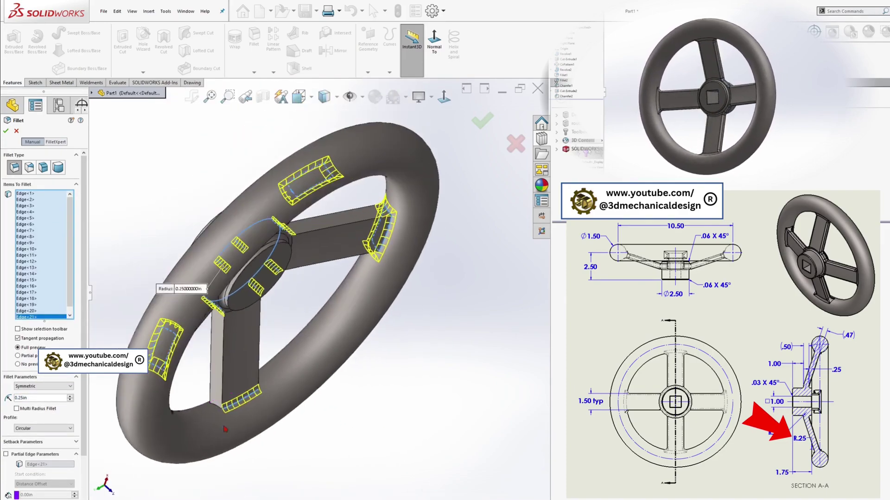
scroll(225, 429, down, 3)
click(222, 397)
middle_drag(221, 397, 299, 422)
click(192, 373)
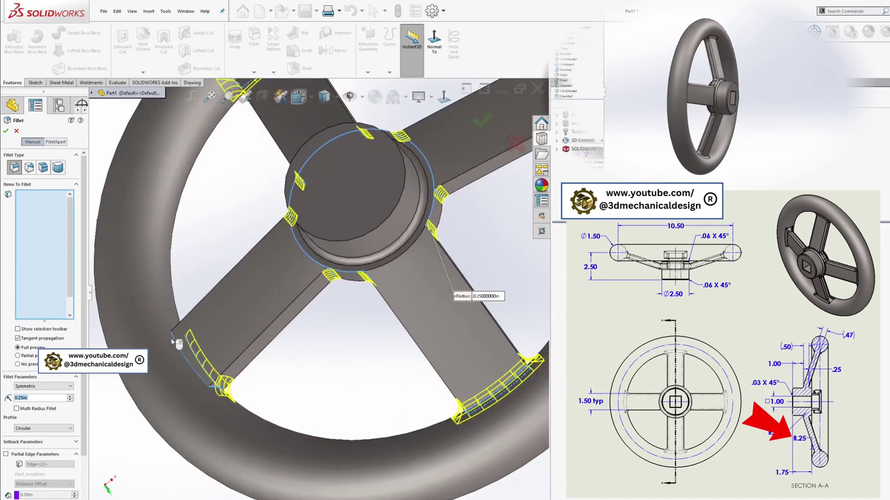
middle_drag(192, 373, 190, 339)
click(181, 307)
scroll(180, 305, up, 4)
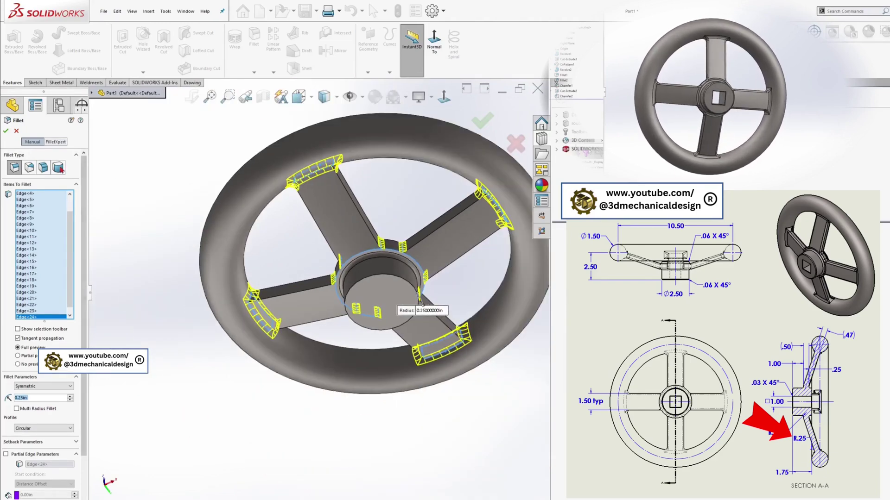
Step: Apply the 0.25 in fillet to all selected spoke junction edges
click(6, 131)
middle_drag(374, 287, 378, 255)
scroll(383, 255, up, 1)
click(254, 73)
Step: Start a 0.125 in fillet and select the first six long spoke edges
click(263, 83)
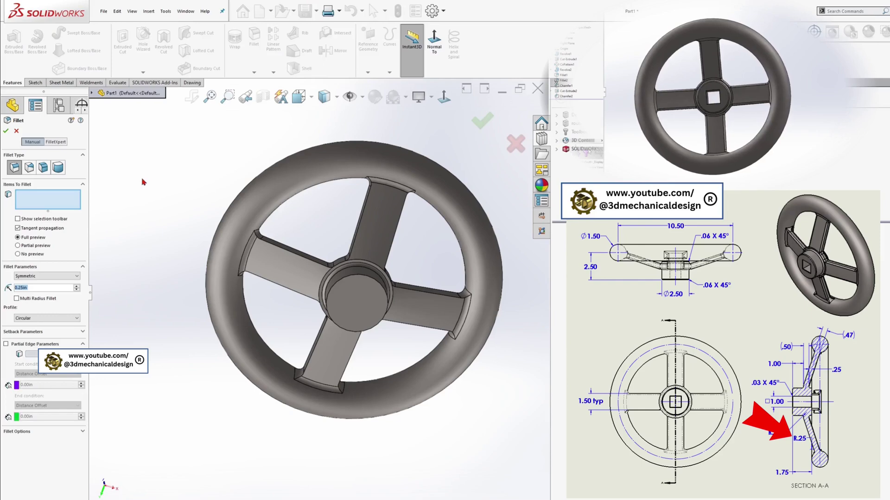
click(368, 206)
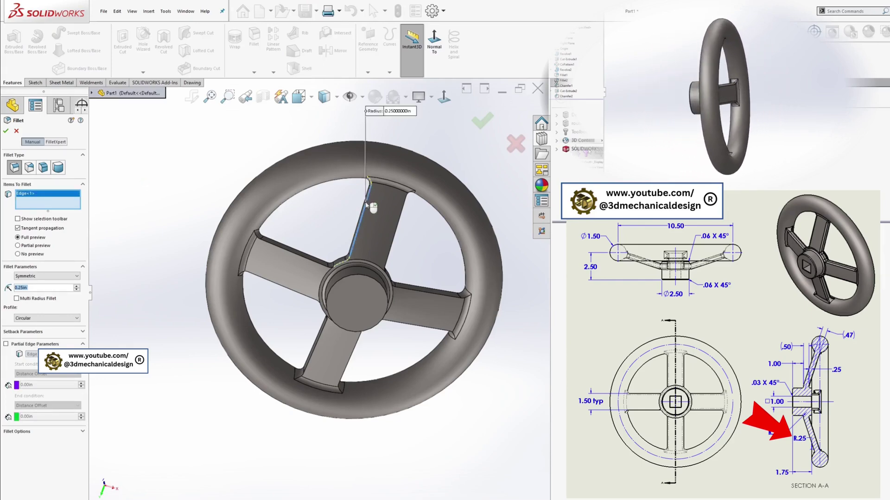
click(368, 206)
text(0.125)
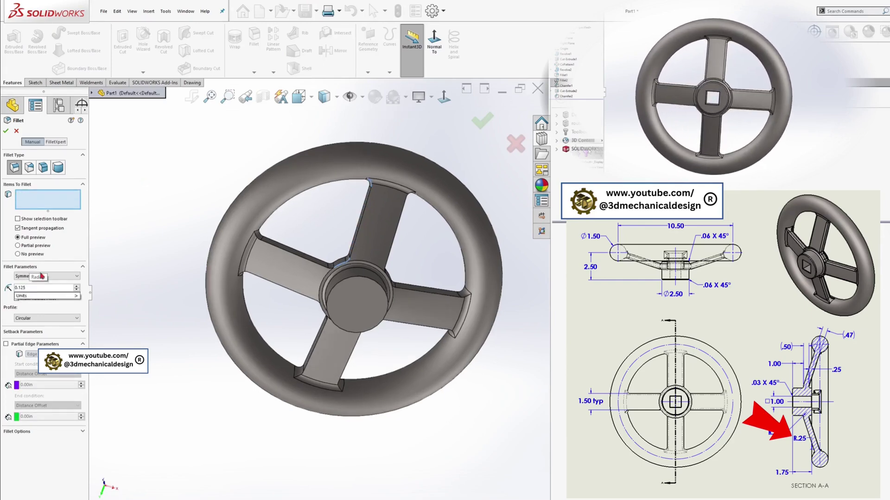
scroll(306, 220, down, 2)
click(377, 232)
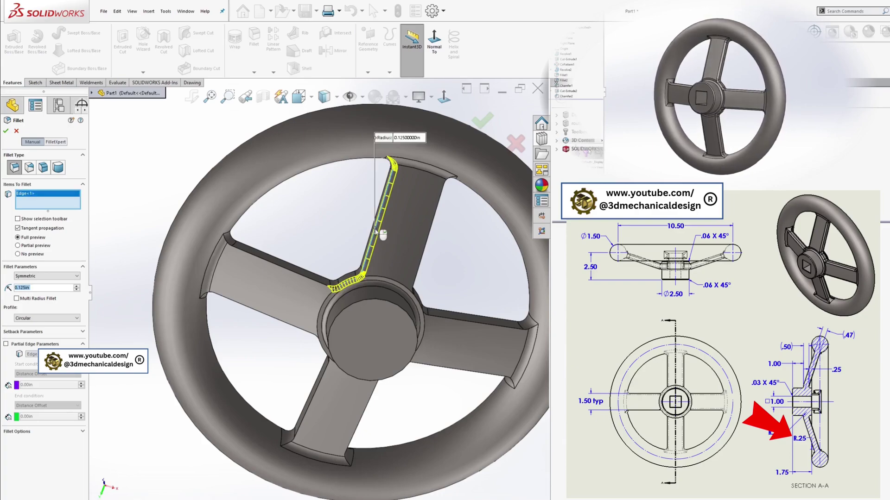
click(423, 255)
middle_drag(415, 257, 492, 379)
click(429, 249)
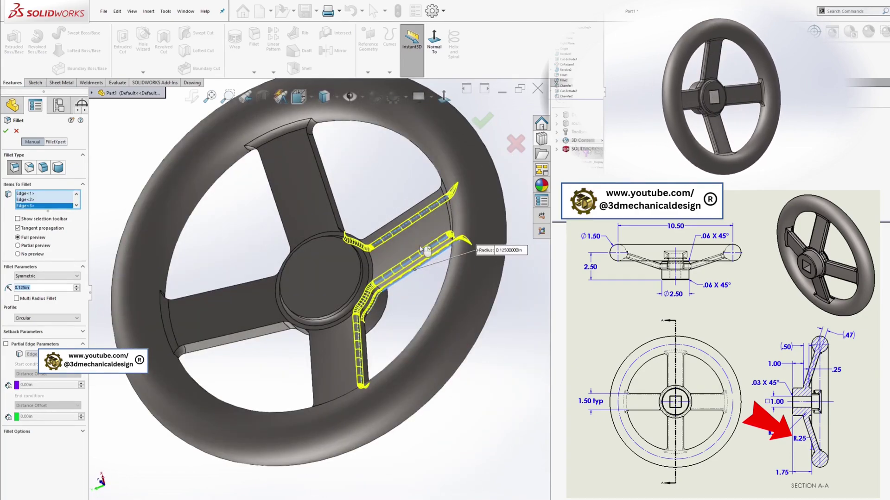
middle_drag(420, 249, 370, 359)
click(408, 212)
click(369, 364)
scroll(363, 371, down, 2)
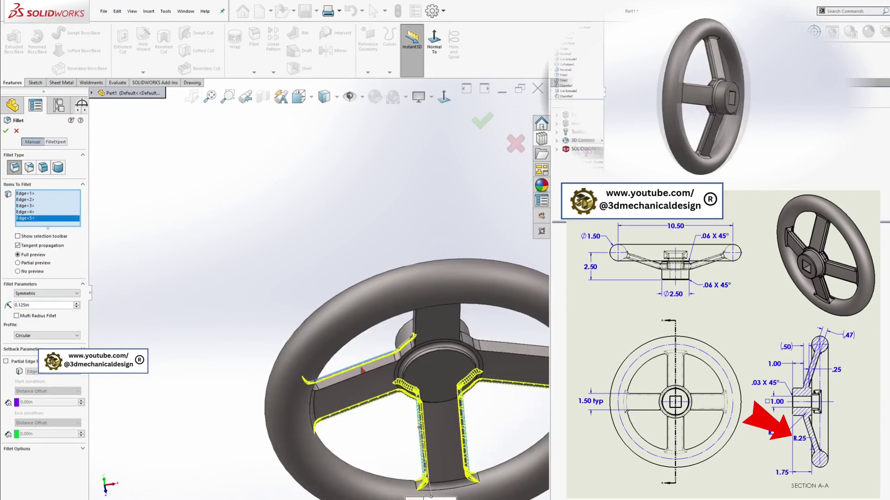
click(364, 376)
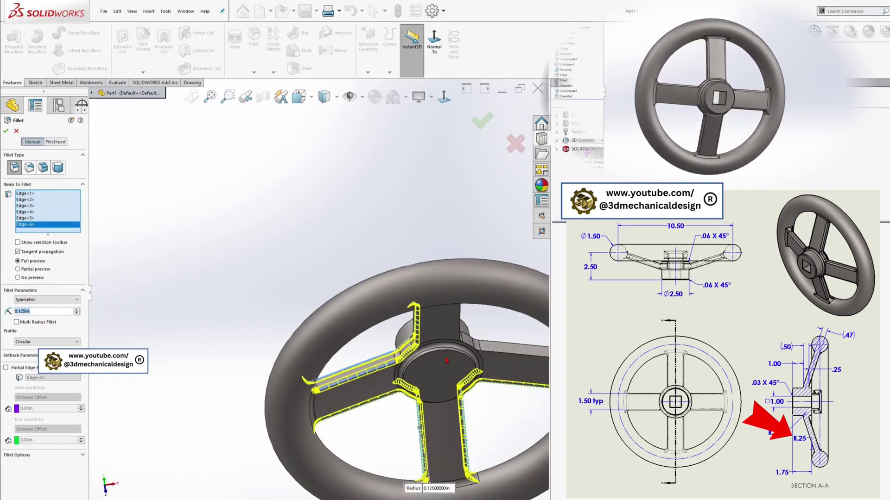
Step: Add the remaining five spoke edges to the 0.125 in fillet
middle_drag(446, 360, 428, 294)
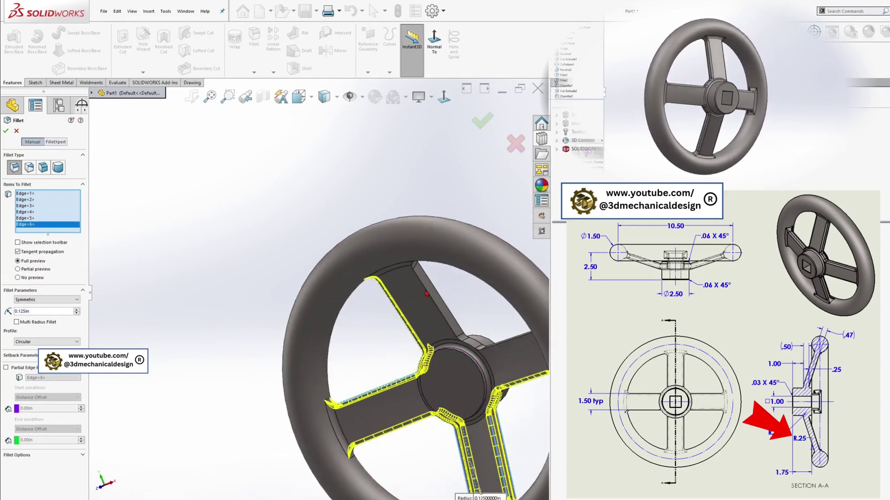
click(425, 292)
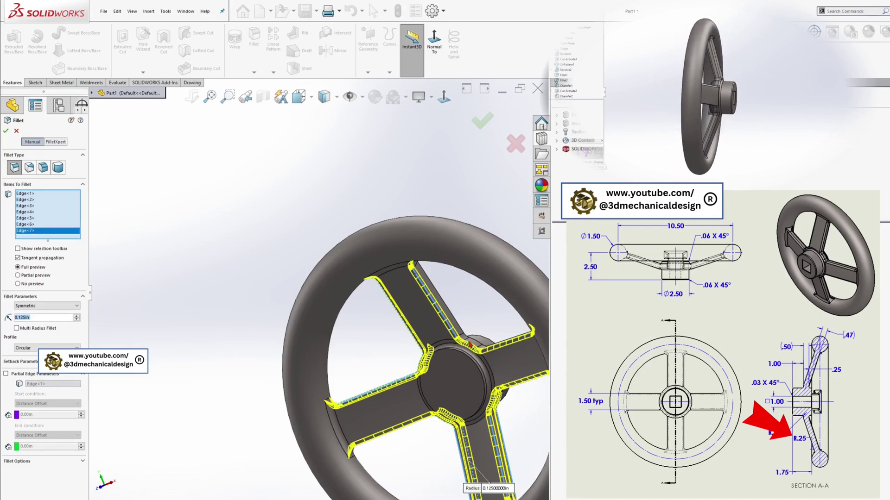
mouse_move(469, 346)
middle_down()
mouse_move(415, 327)
mouse_move(410, 372)
mouse_move(457, 389)
mouse_move(467, 343)
middle_up()
click(421, 318)
scroll(419, 319, up, 4)
scroll(400, 338, down, 3)
click(380, 317)
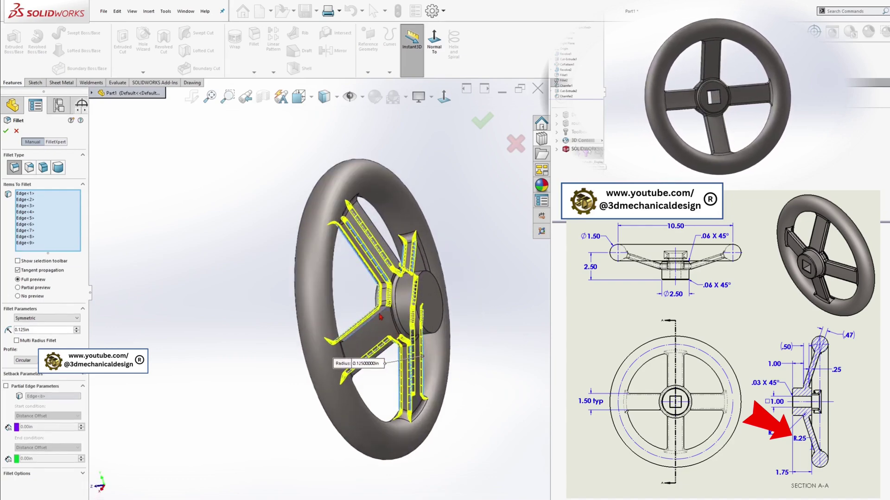
middle_drag(381, 329, 278, 327)
scroll(411, 265, down, 3)
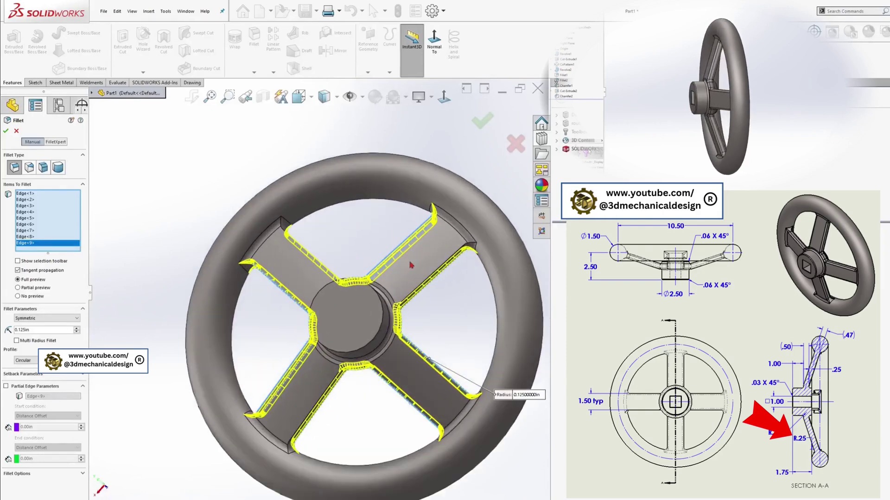
middle_drag(411, 265, 406, 224)
click(446, 262)
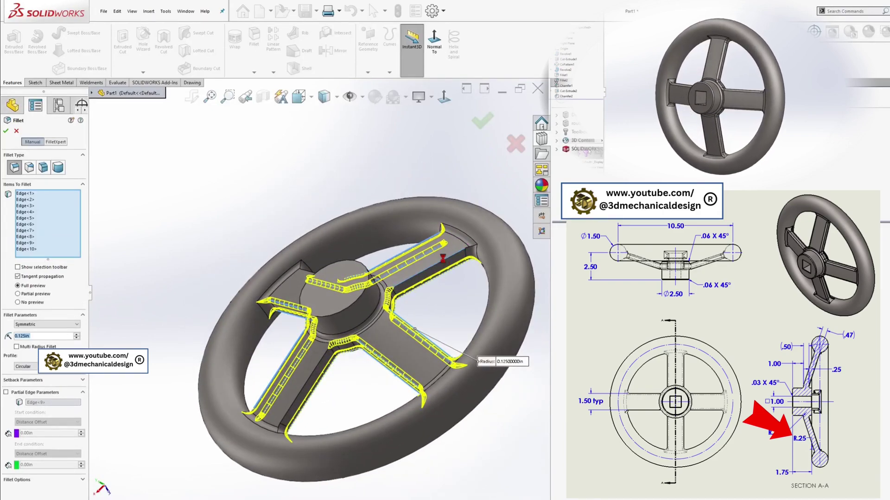
middle_drag(407, 269, 404, 290)
click(341, 220)
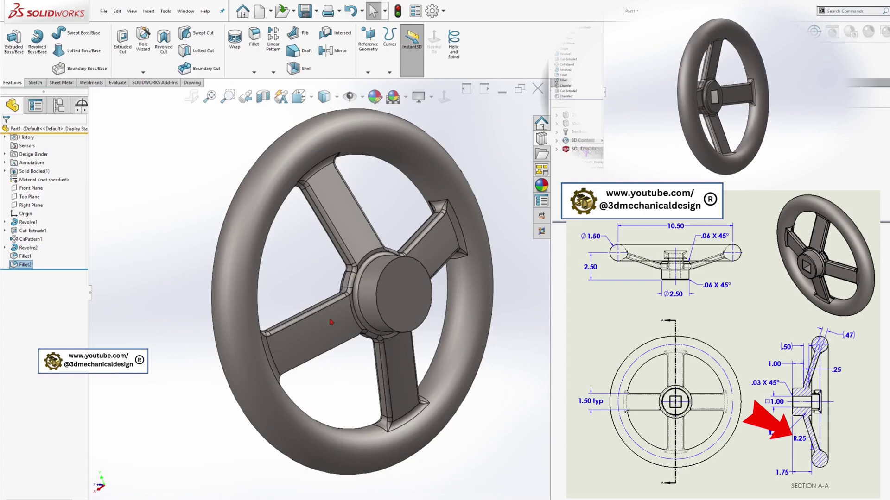
mouse_move(331, 321)
middle_down()
mouse_move(240, 229)
mouse_move(244, 294)
mouse_move(326, 316)
middle_up()
scroll(393, 290, down, 2)
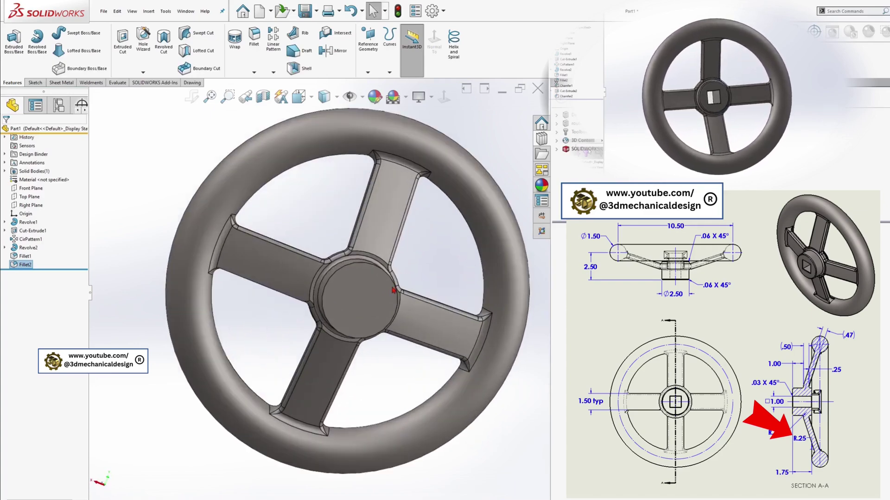
Step: Chamfer both circular hub edges at 1/16 in (0.0625 in) by 45°
click(254, 73)
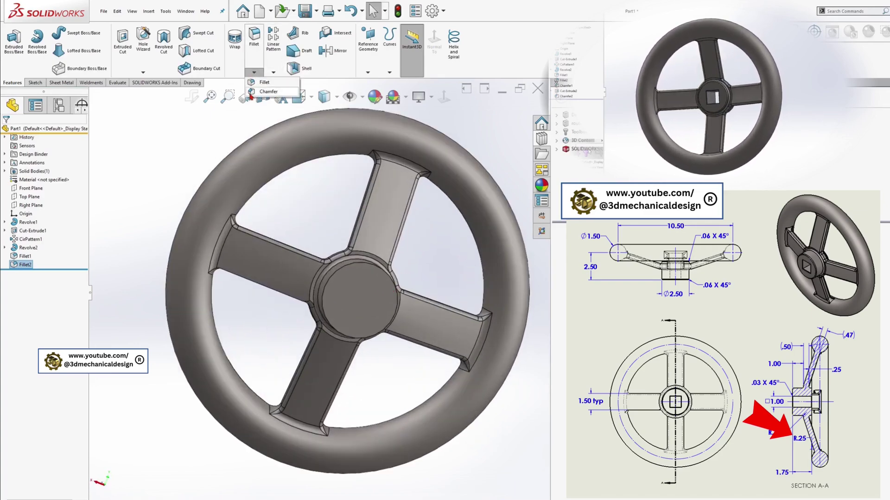
click(252, 93)
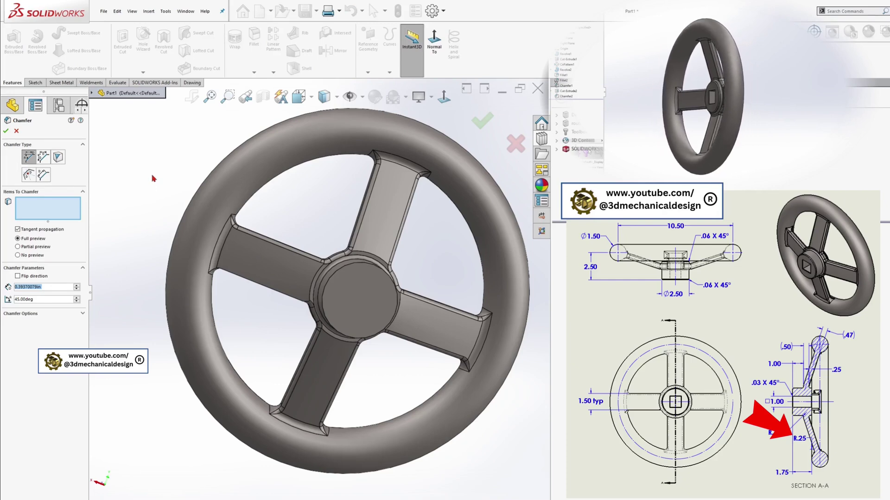
text(1/16)
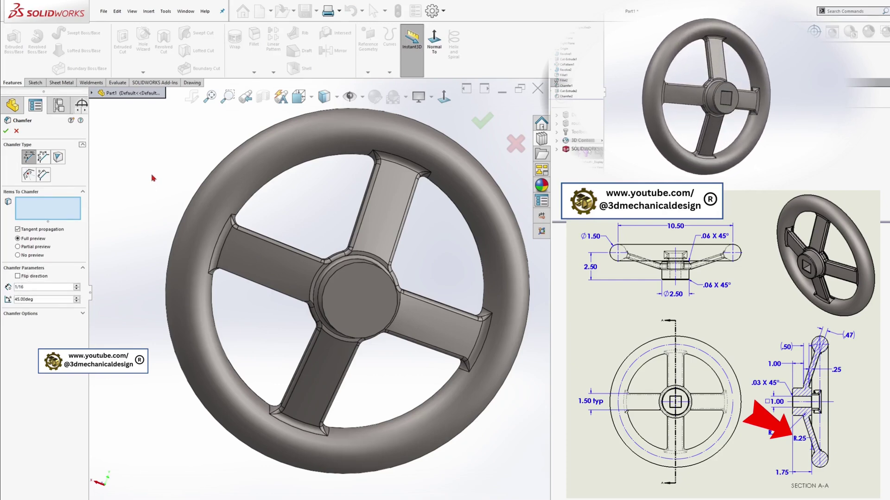
click(341, 272)
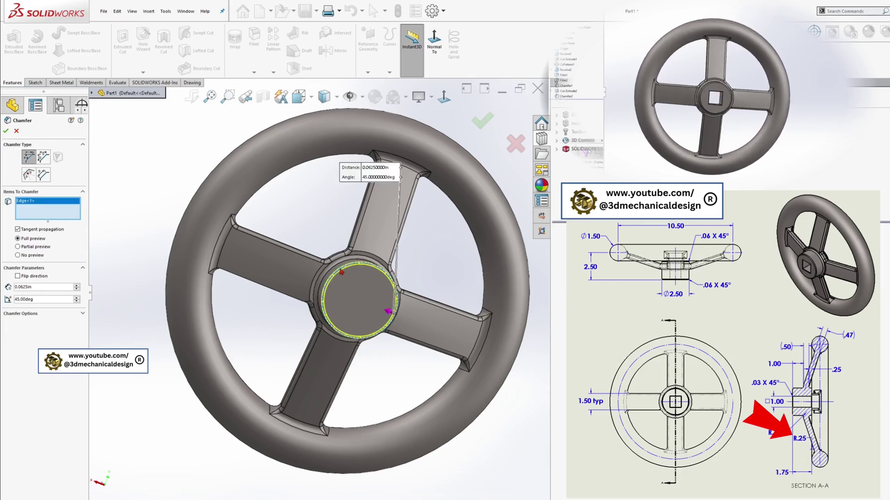
middle_drag(341, 272, 377, 298)
scroll(373, 274, down, 5)
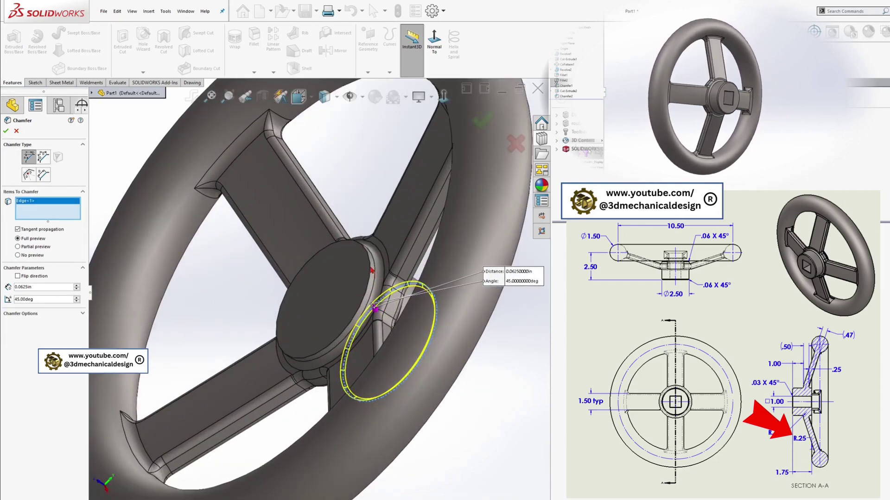
click(372, 270)
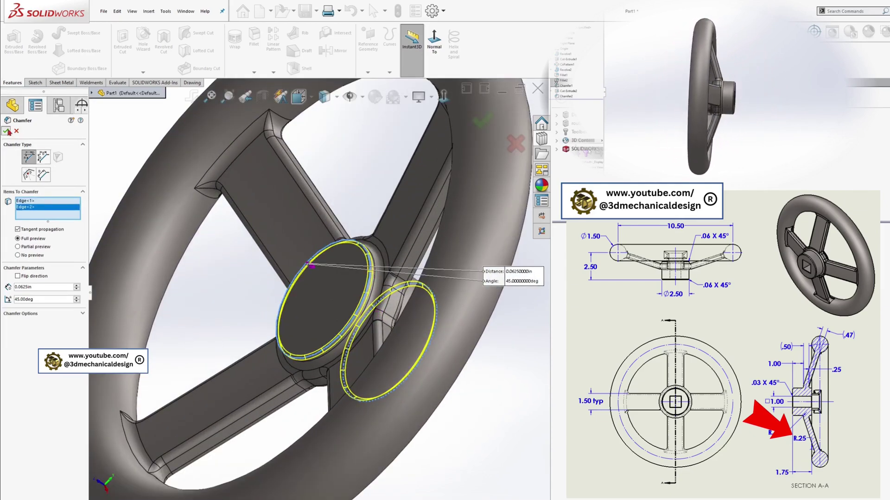
key(Return)
click(338, 275)
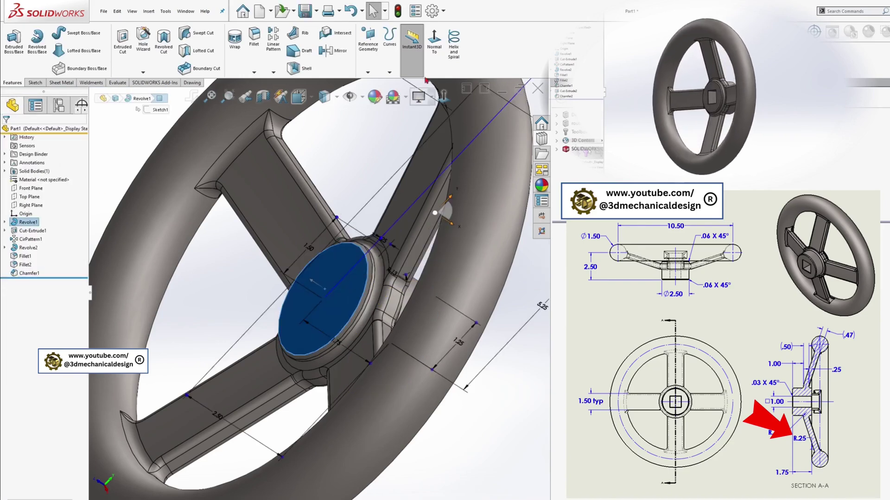
Step: Sketch a center rectangle on the hub face, centred on the hub
click(430, 41)
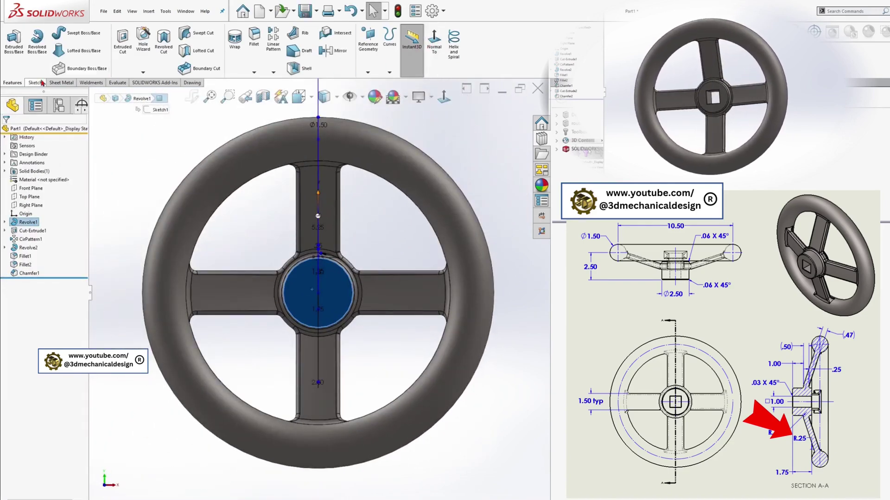
click(37, 83)
click(12, 37)
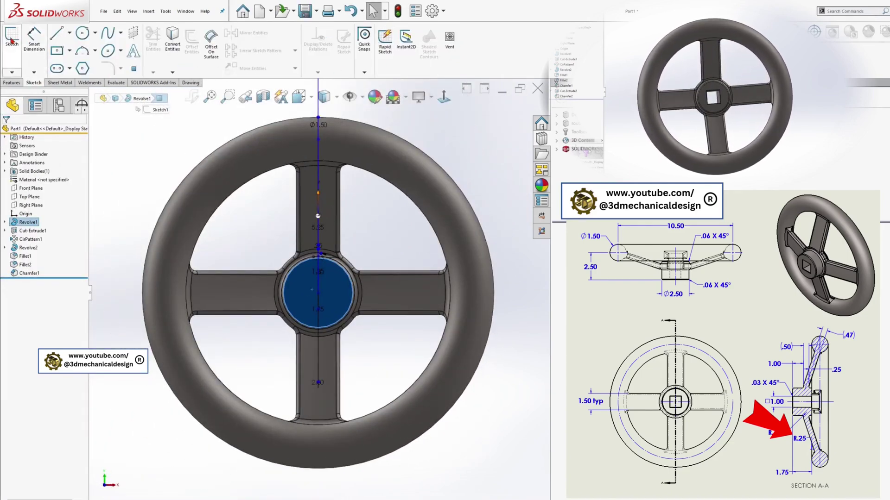
click(57, 50)
click(318, 292)
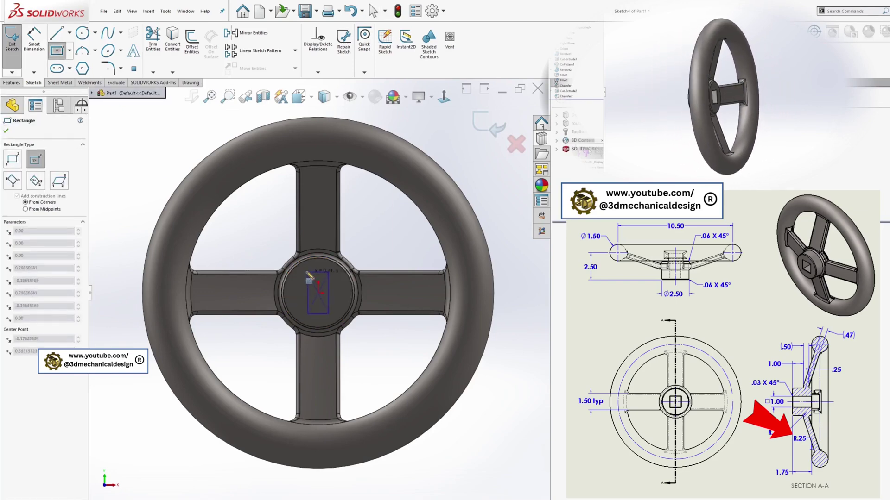
click(299, 277)
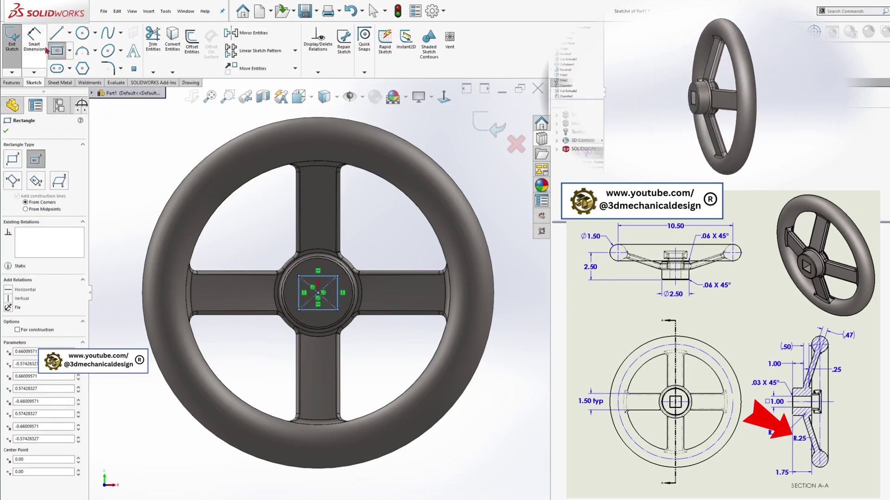
Step: Dimension the rectangle to a 1.00 × 1.00 in square and start an Extruded Cut
click(34, 39)
click(310, 275)
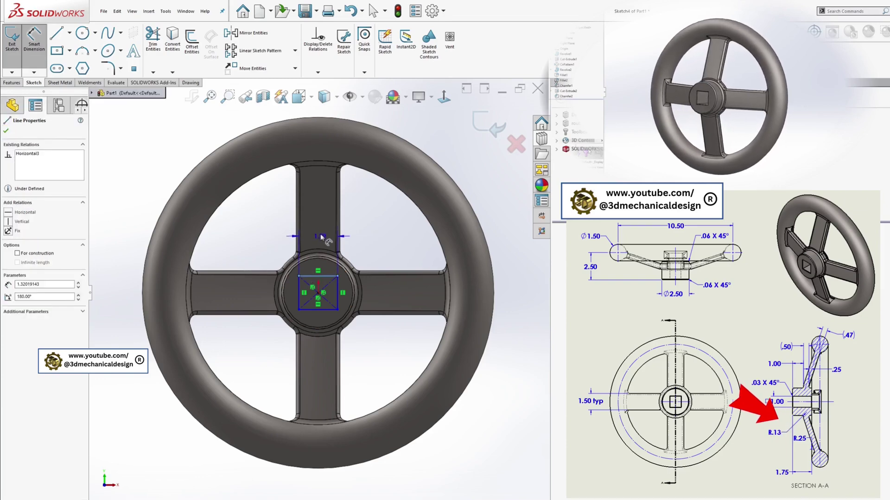
click(323, 234)
text(1.00in)
key(Return)
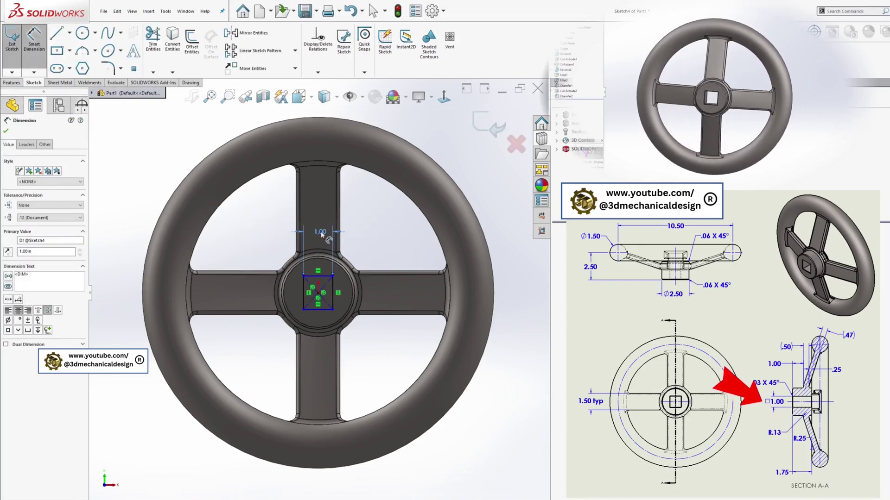
click(302, 290)
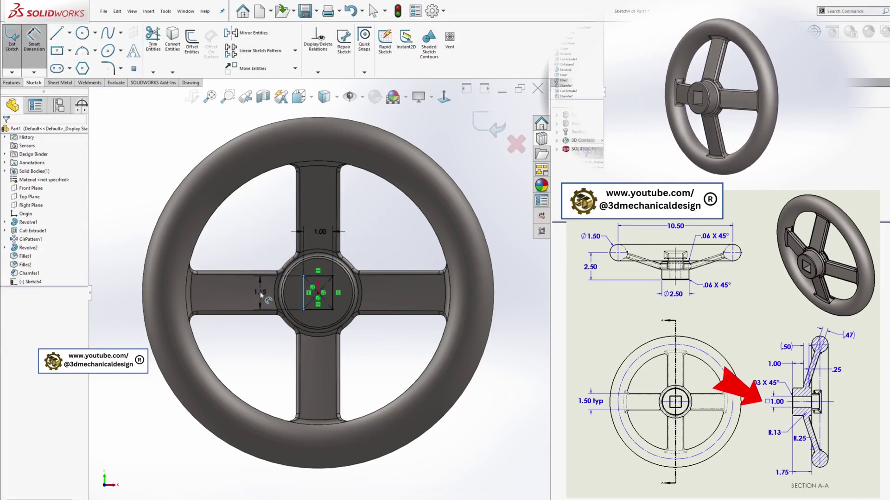
click(261, 294)
text(1)
key(Return)
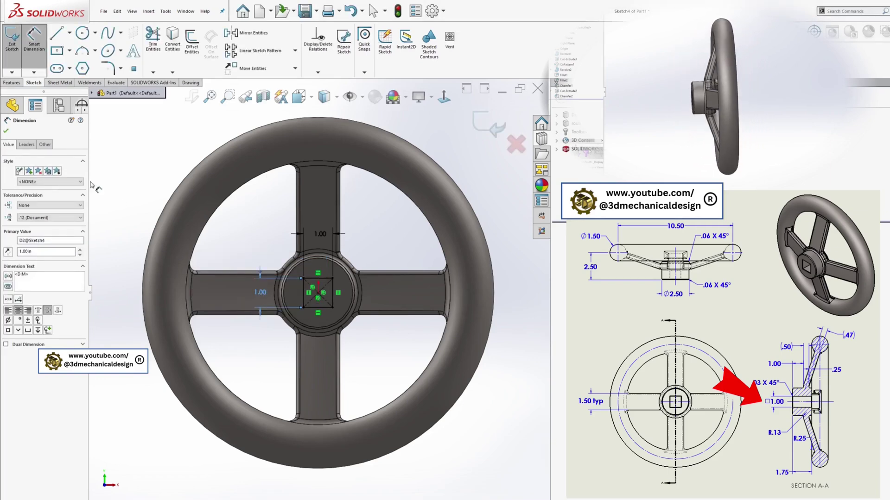
click(12, 83)
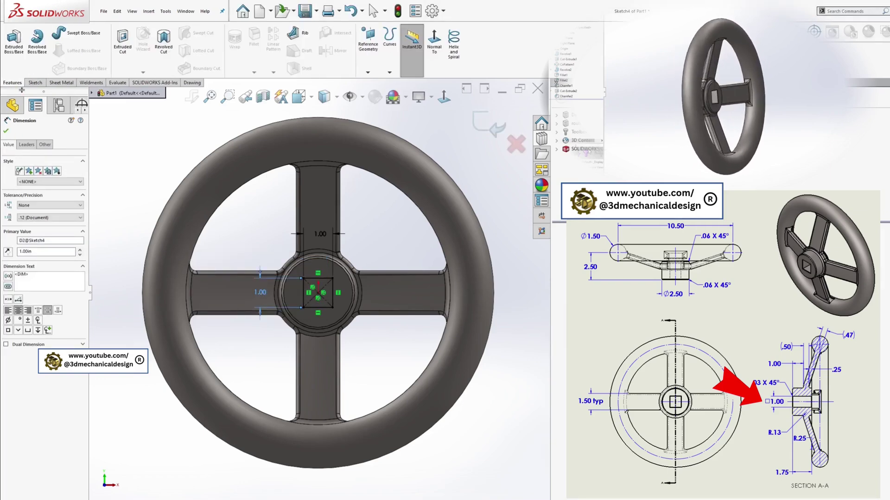
click(122, 39)
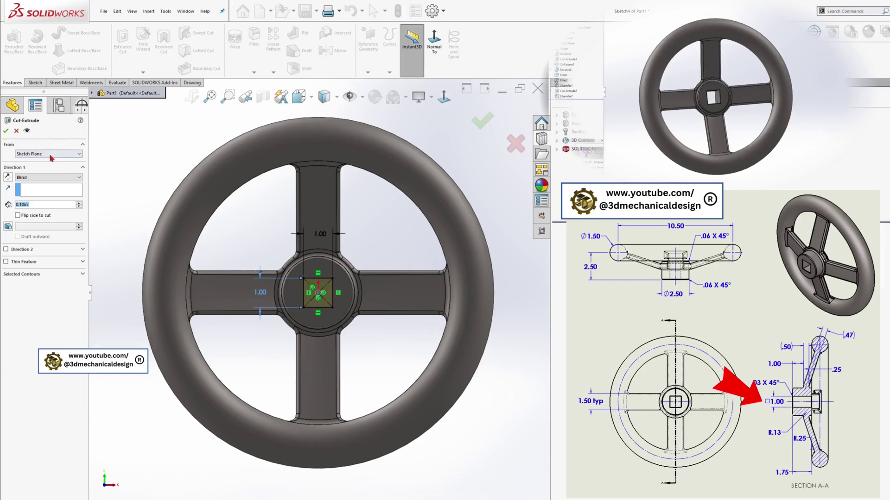
Step: Cut the 1.00 in square Through All the hub and view the result obliquely
click(51, 155)
click(51, 159)
click(49, 178)
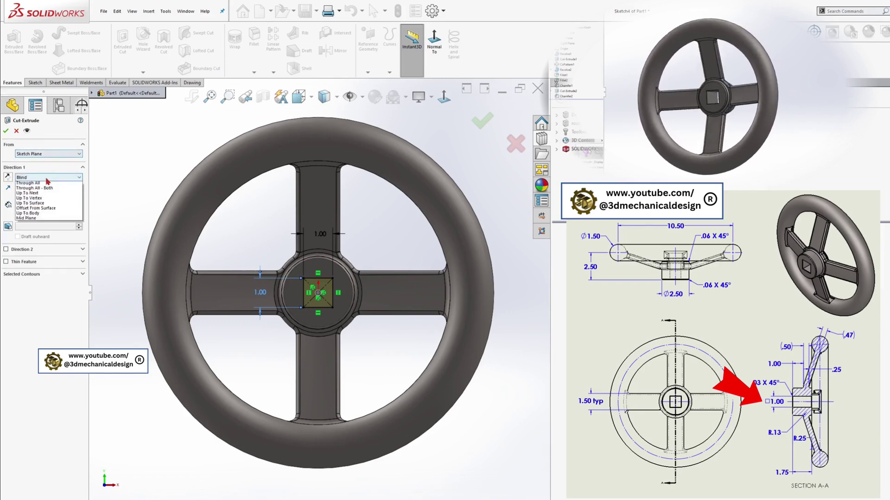
click(28, 189)
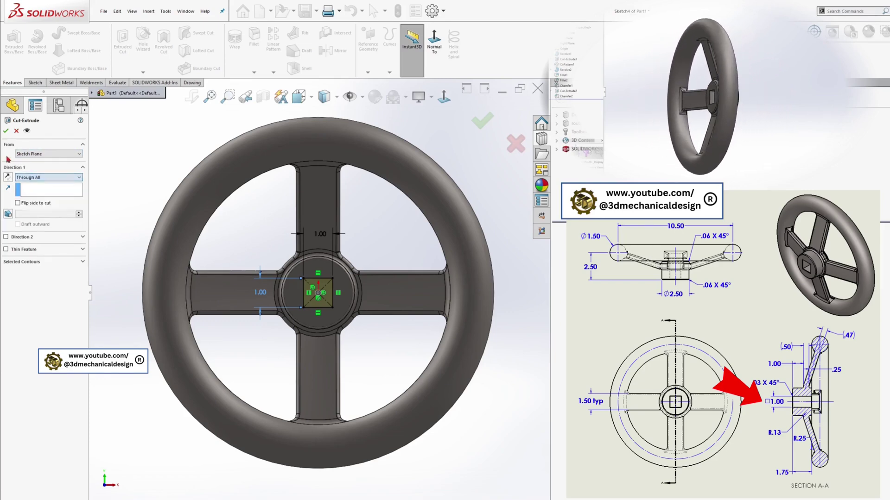
click(6, 132)
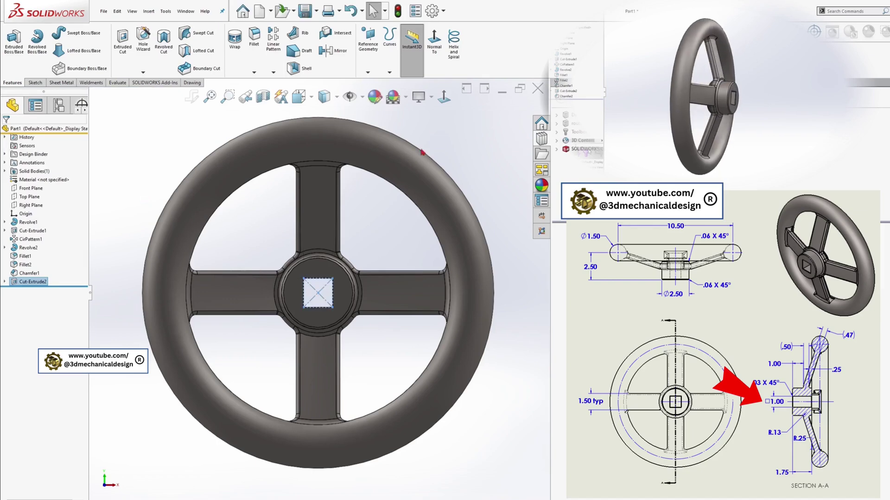
mouse_move(381, 252)
middle_down()
mouse_move(334, 231)
mouse_move(358, 210)
middle_up()
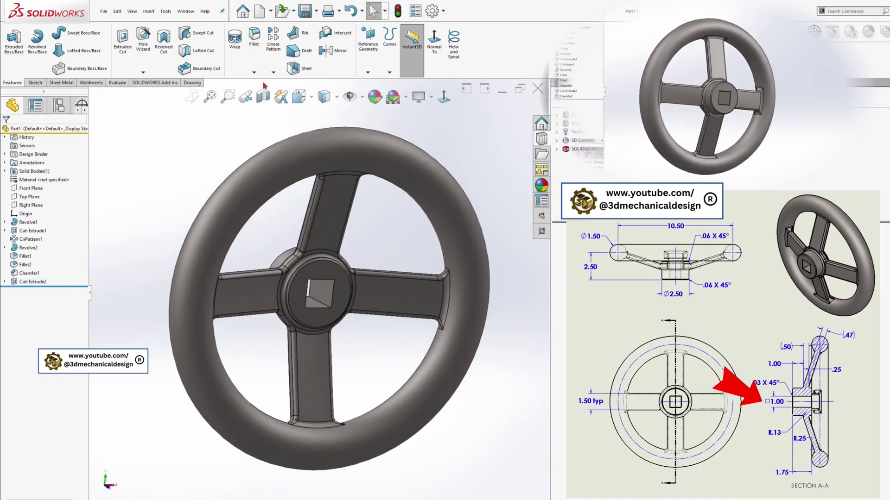
Step: Start a Chamfer feature with a 1/32 in distance
click(254, 73)
click(256, 93)
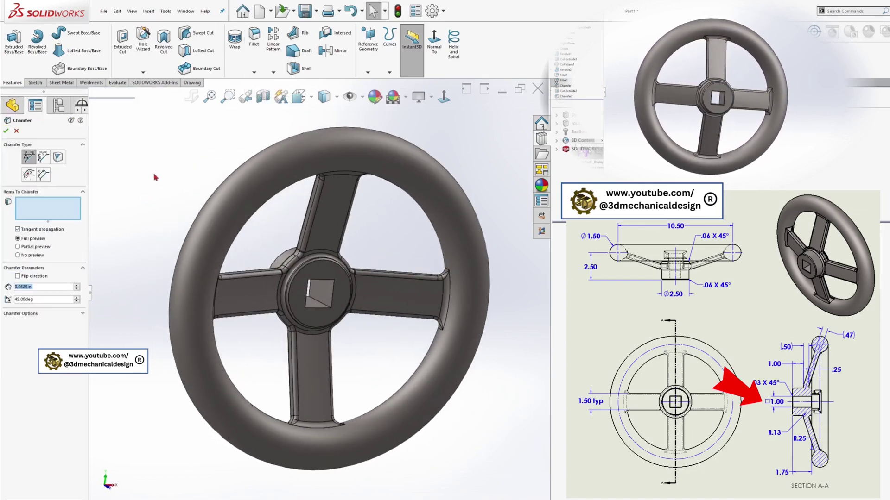
text(1/32)
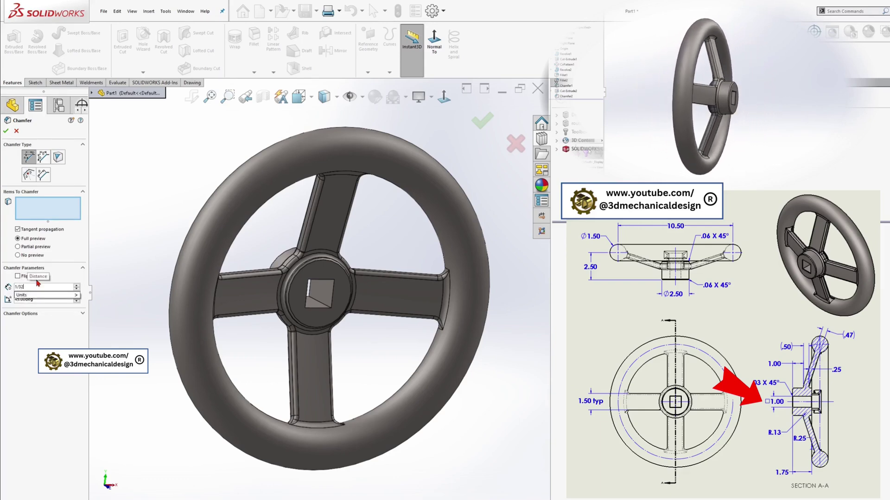
key(Return)
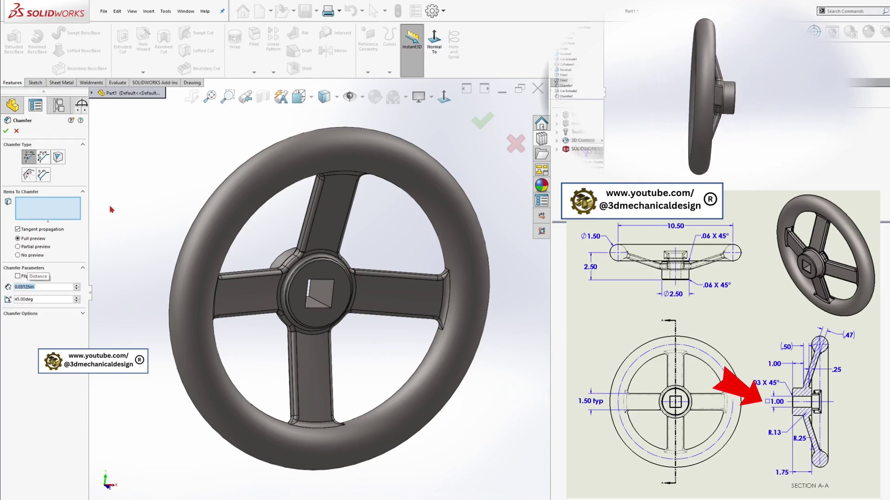
scroll(333, 304, down, 4)
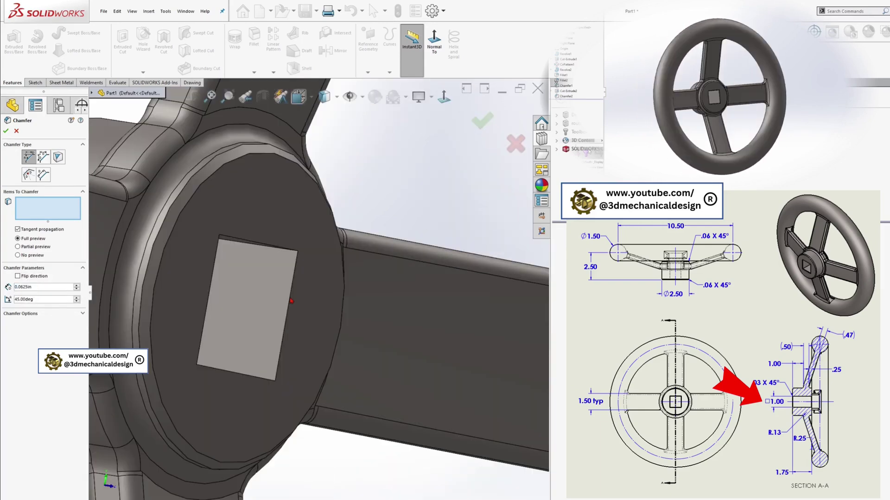
Step: Select the four square-hole edges on the near end of the hub
click(291, 304)
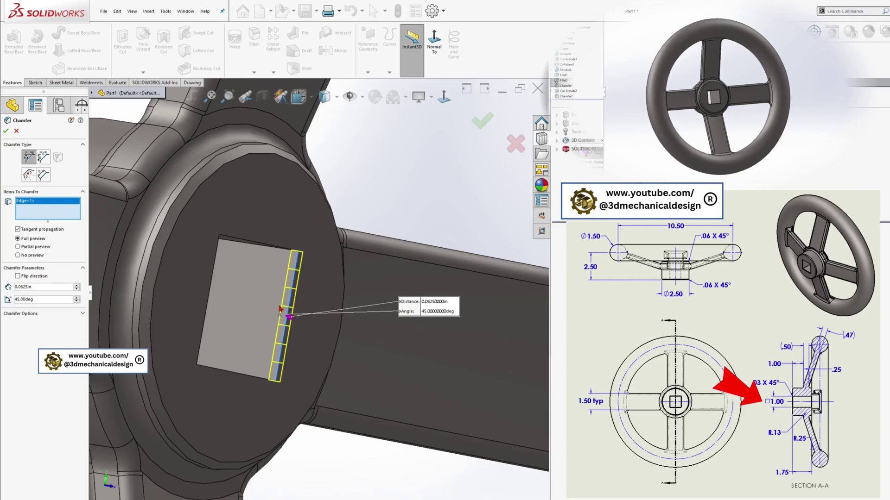
middle_drag(281, 309, 175, 284)
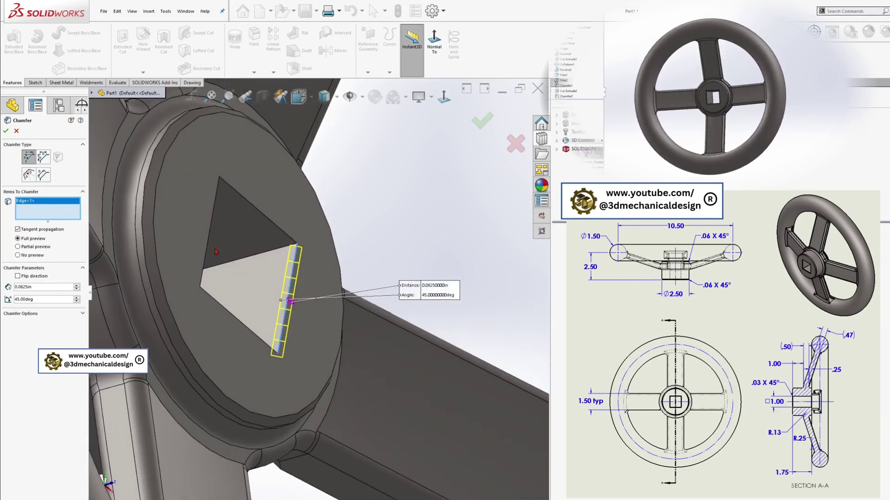
click(283, 232)
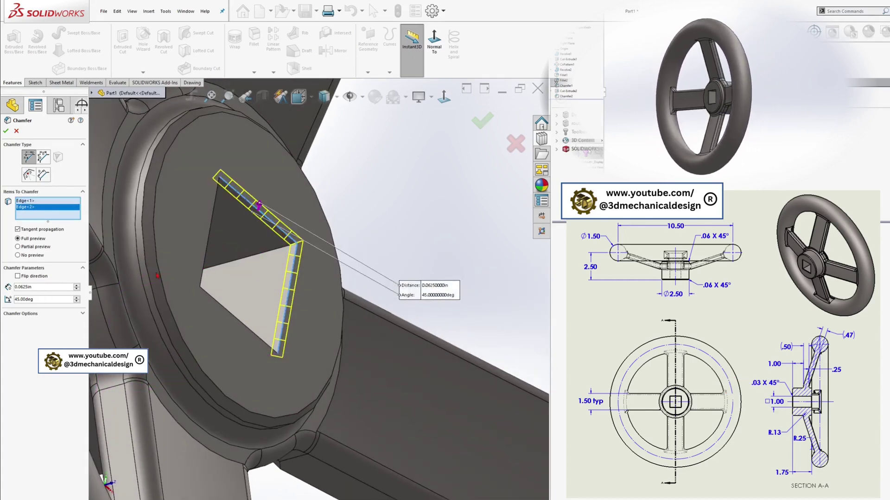
middle_drag(157, 276, 180, 228)
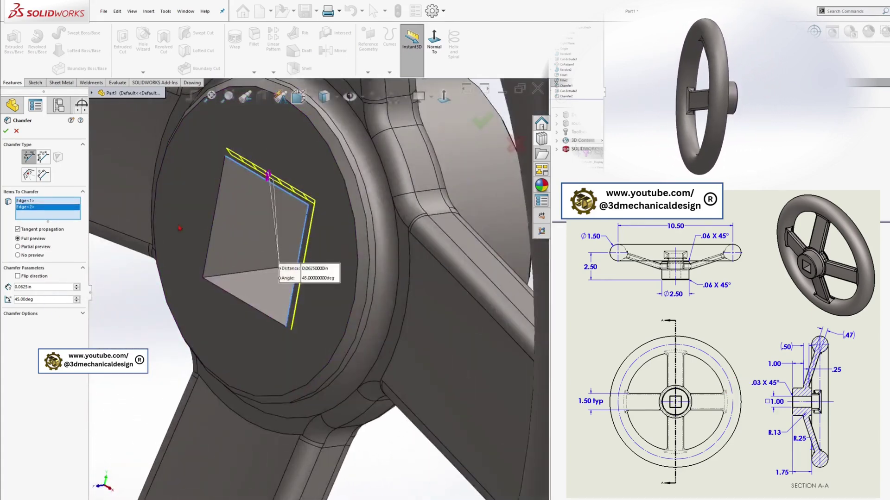
click(218, 200)
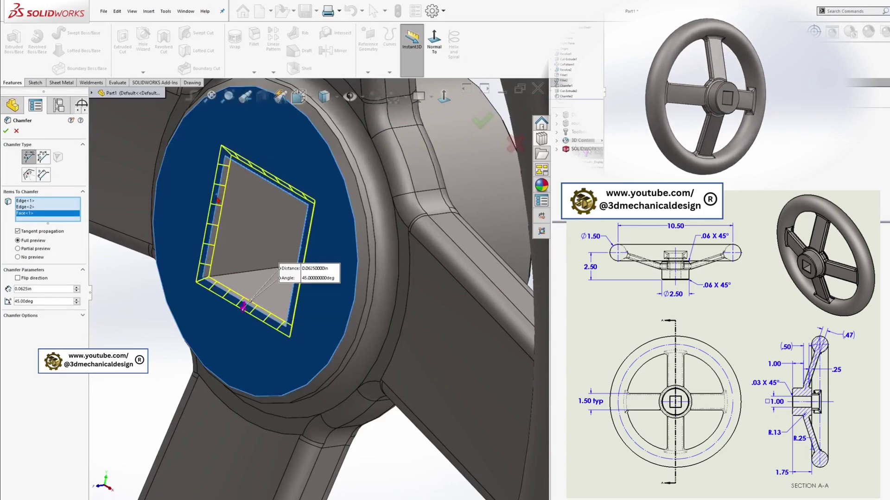
click(218, 201)
click(218, 201)
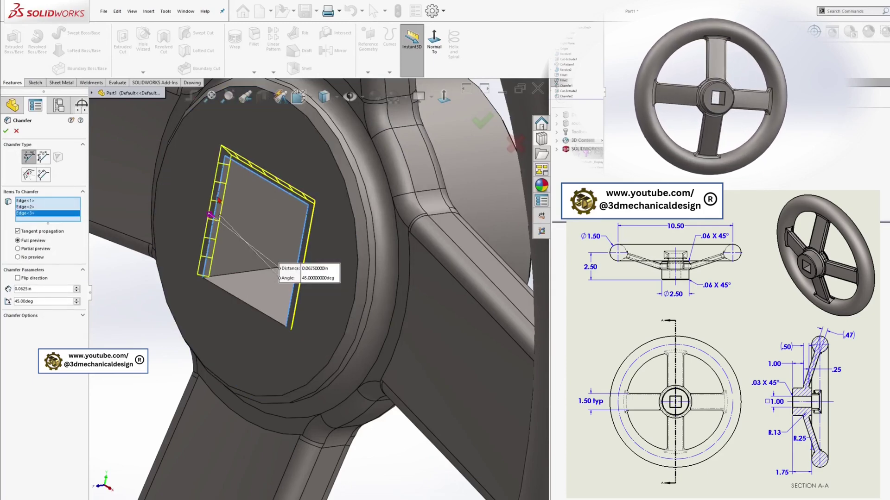
click(236, 299)
Step: Select the four square-hole edges on the far end of the hub
middle_drag(236, 299, 238, 332)
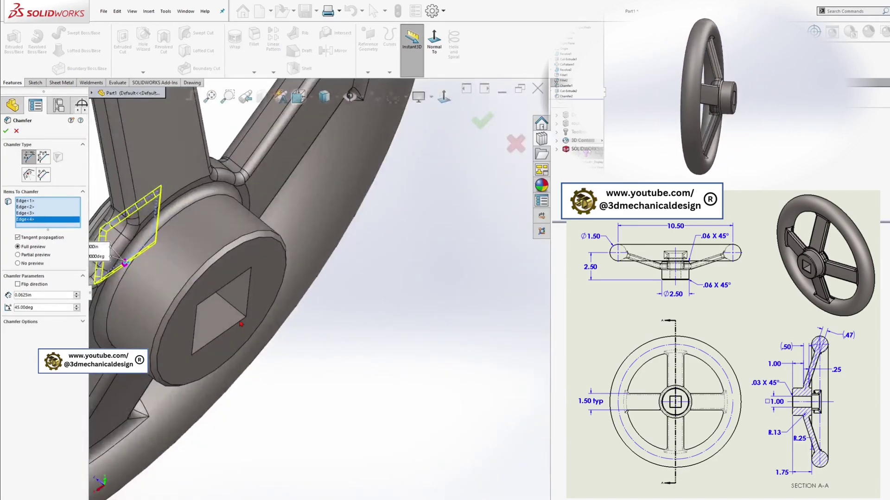
click(241, 324)
click(233, 328)
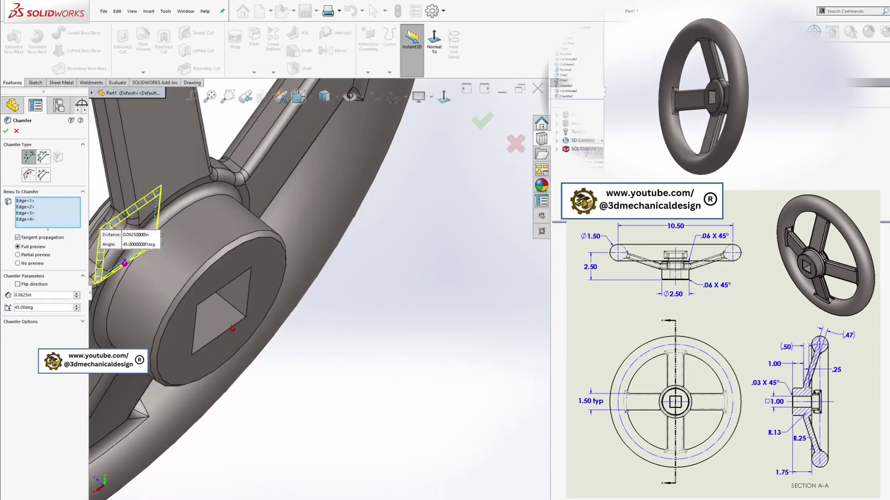
click(232, 331)
click(250, 297)
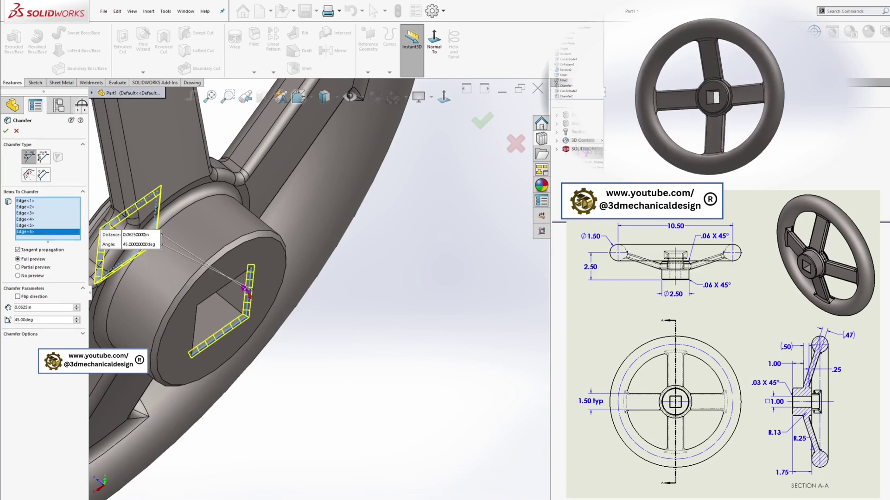
middle_drag(250, 296, 182, 223)
click(234, 226)
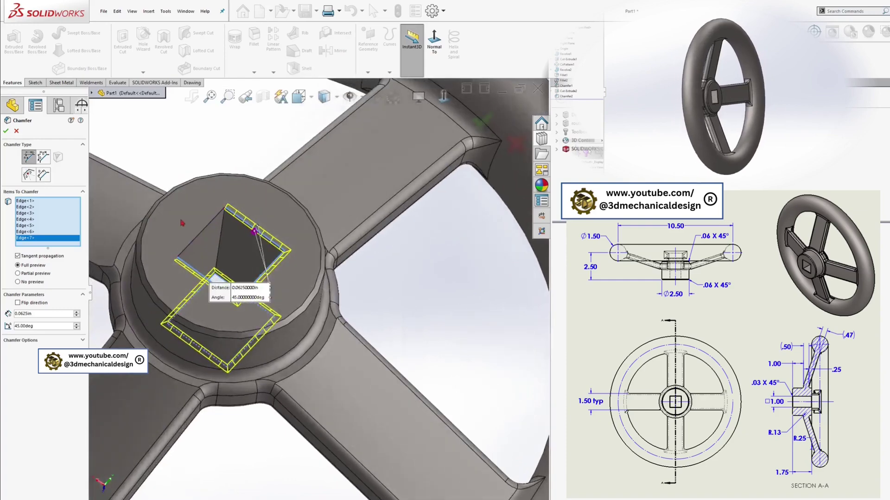
click(208, 228)
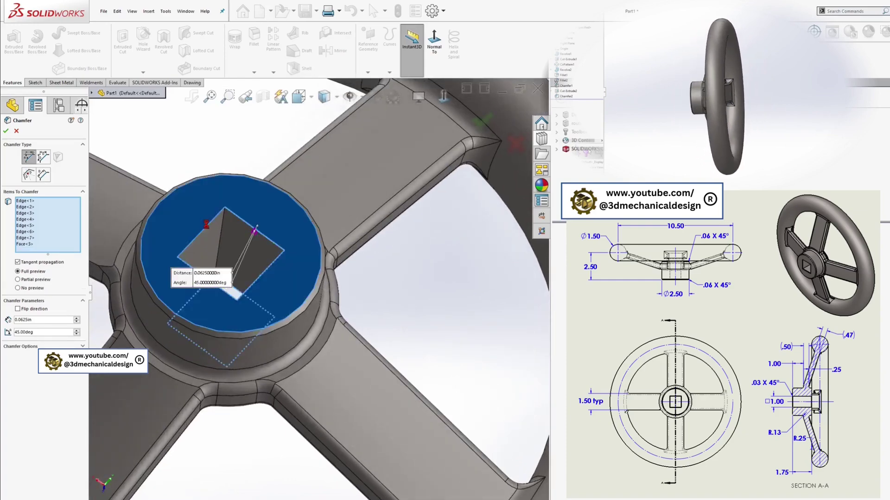
click(180, 236)
click(200, 237)
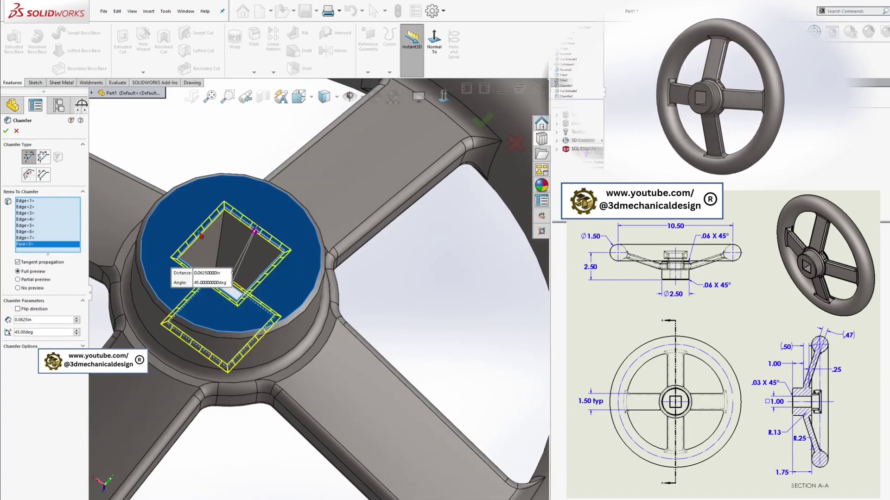
click(200, 234)
click(184, 221)
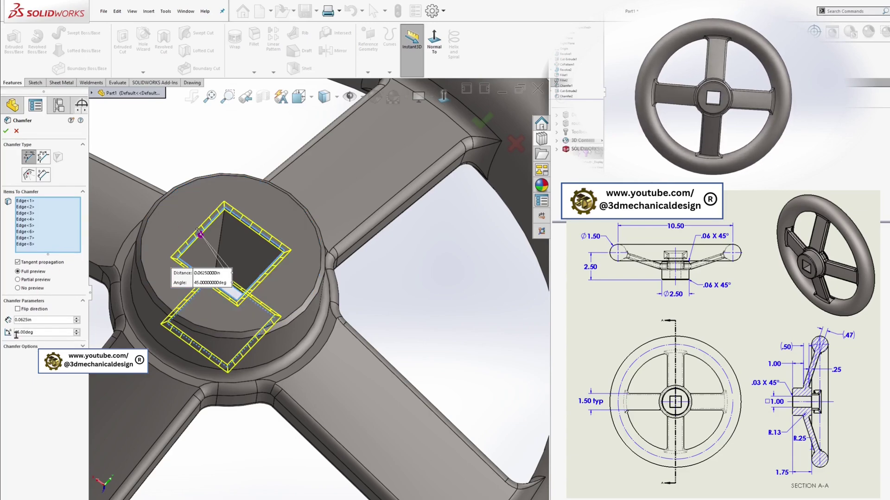
Step: Confirm the 1/32 in × 45° distance and accept the chamfer
text(1/)
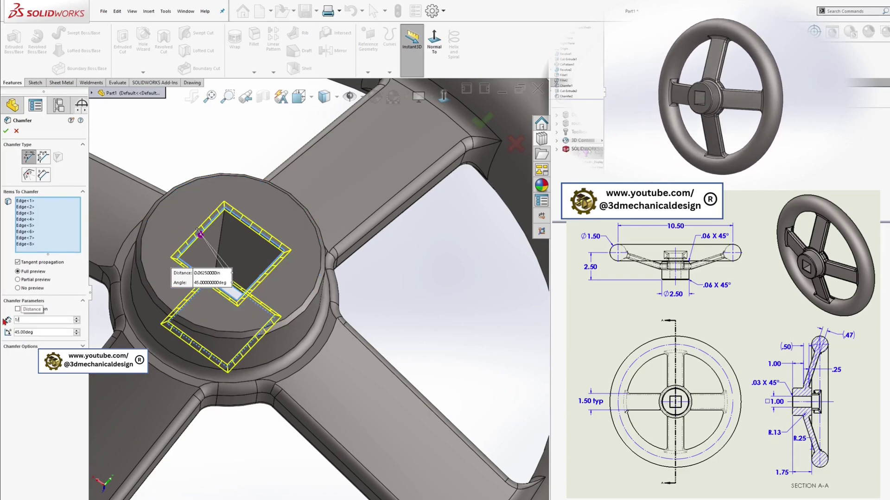
text(32)
key(Return)
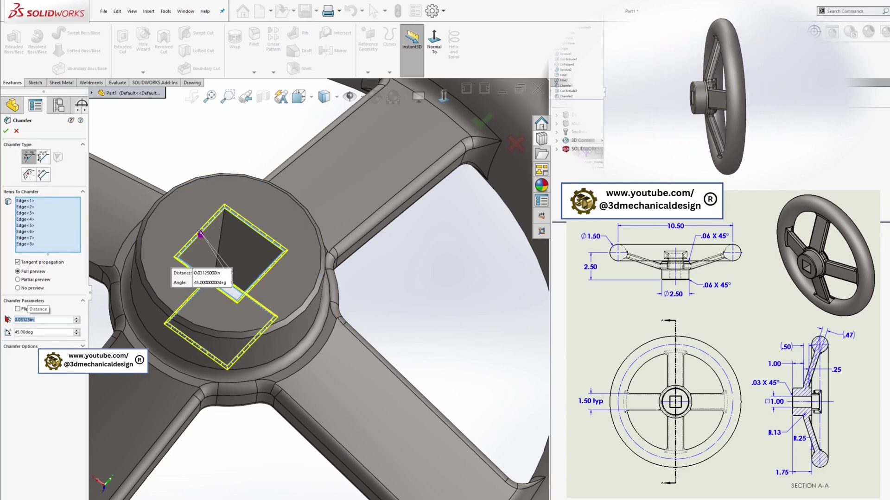
click(7, 132)
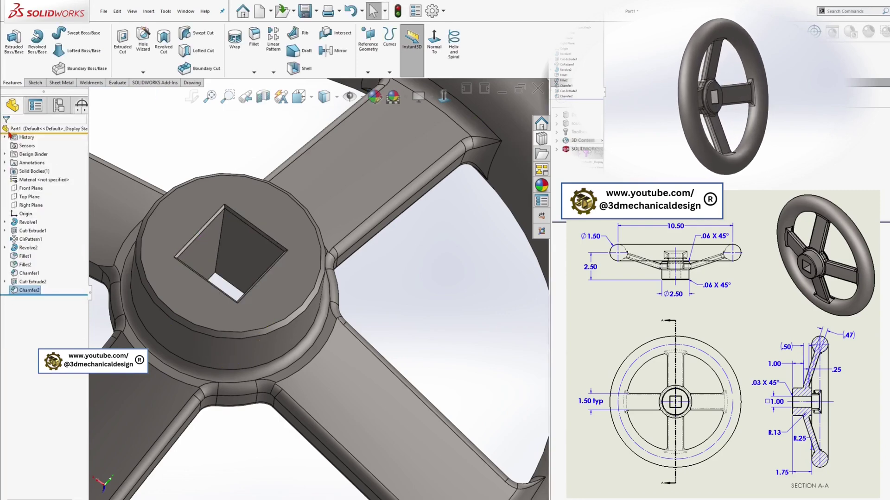
Step: Orbit the finished handwheel to an edge-on view and open the Motion Study timeline
scroll(184, 262, up, 2)
middle_drag(183, 261, 335, 402)
scroll(214, 322, up, 5)
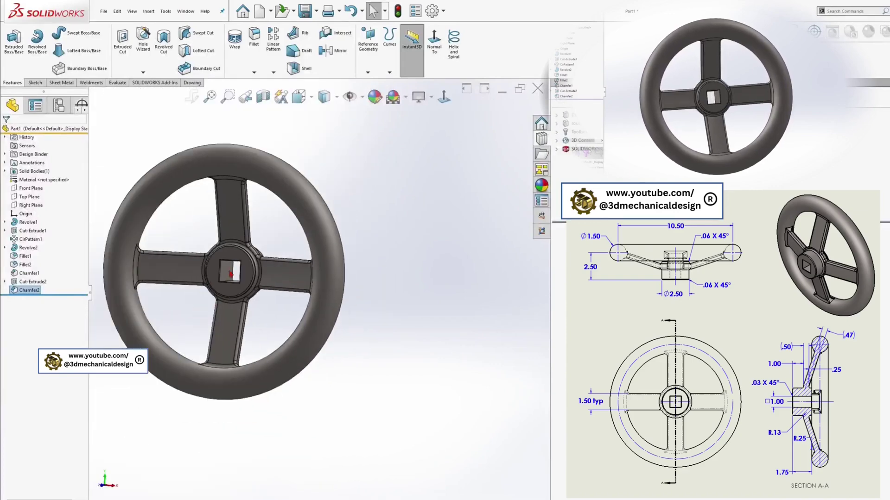
middle_drag(241, 262, 465, 298)
scroll(271, 251, up, 1)
scroll(267, 251, down, 3)
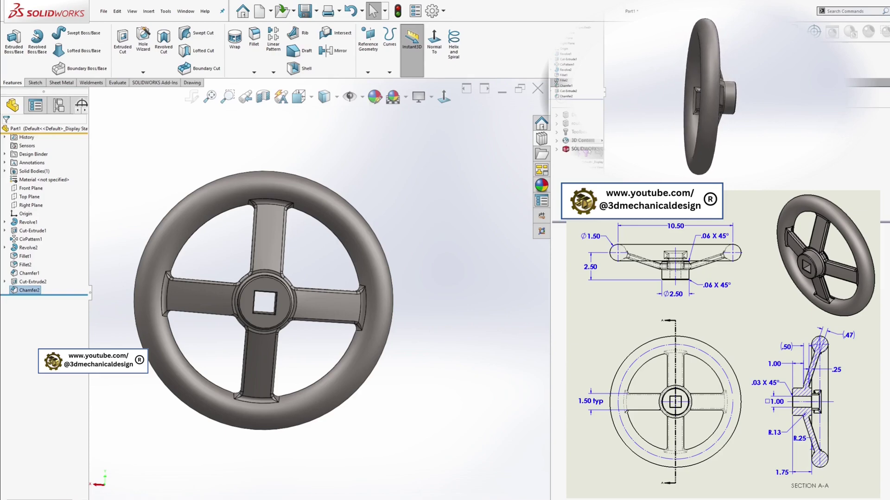
click(68, 499)
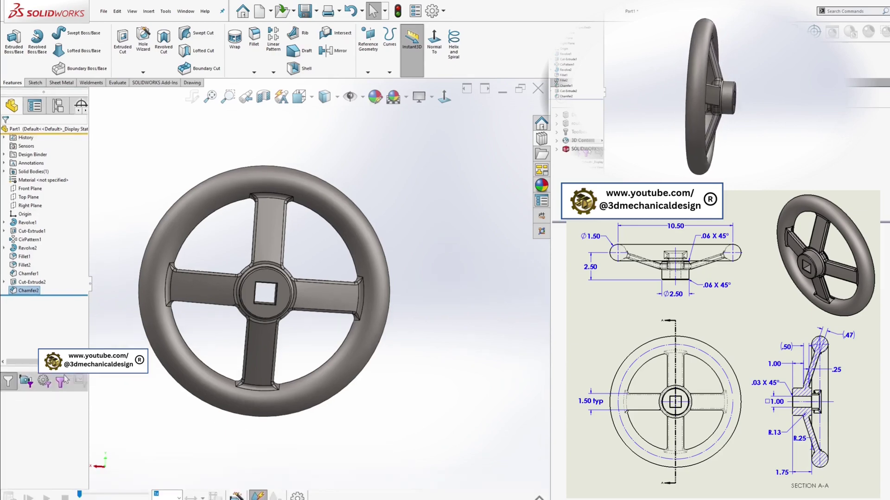